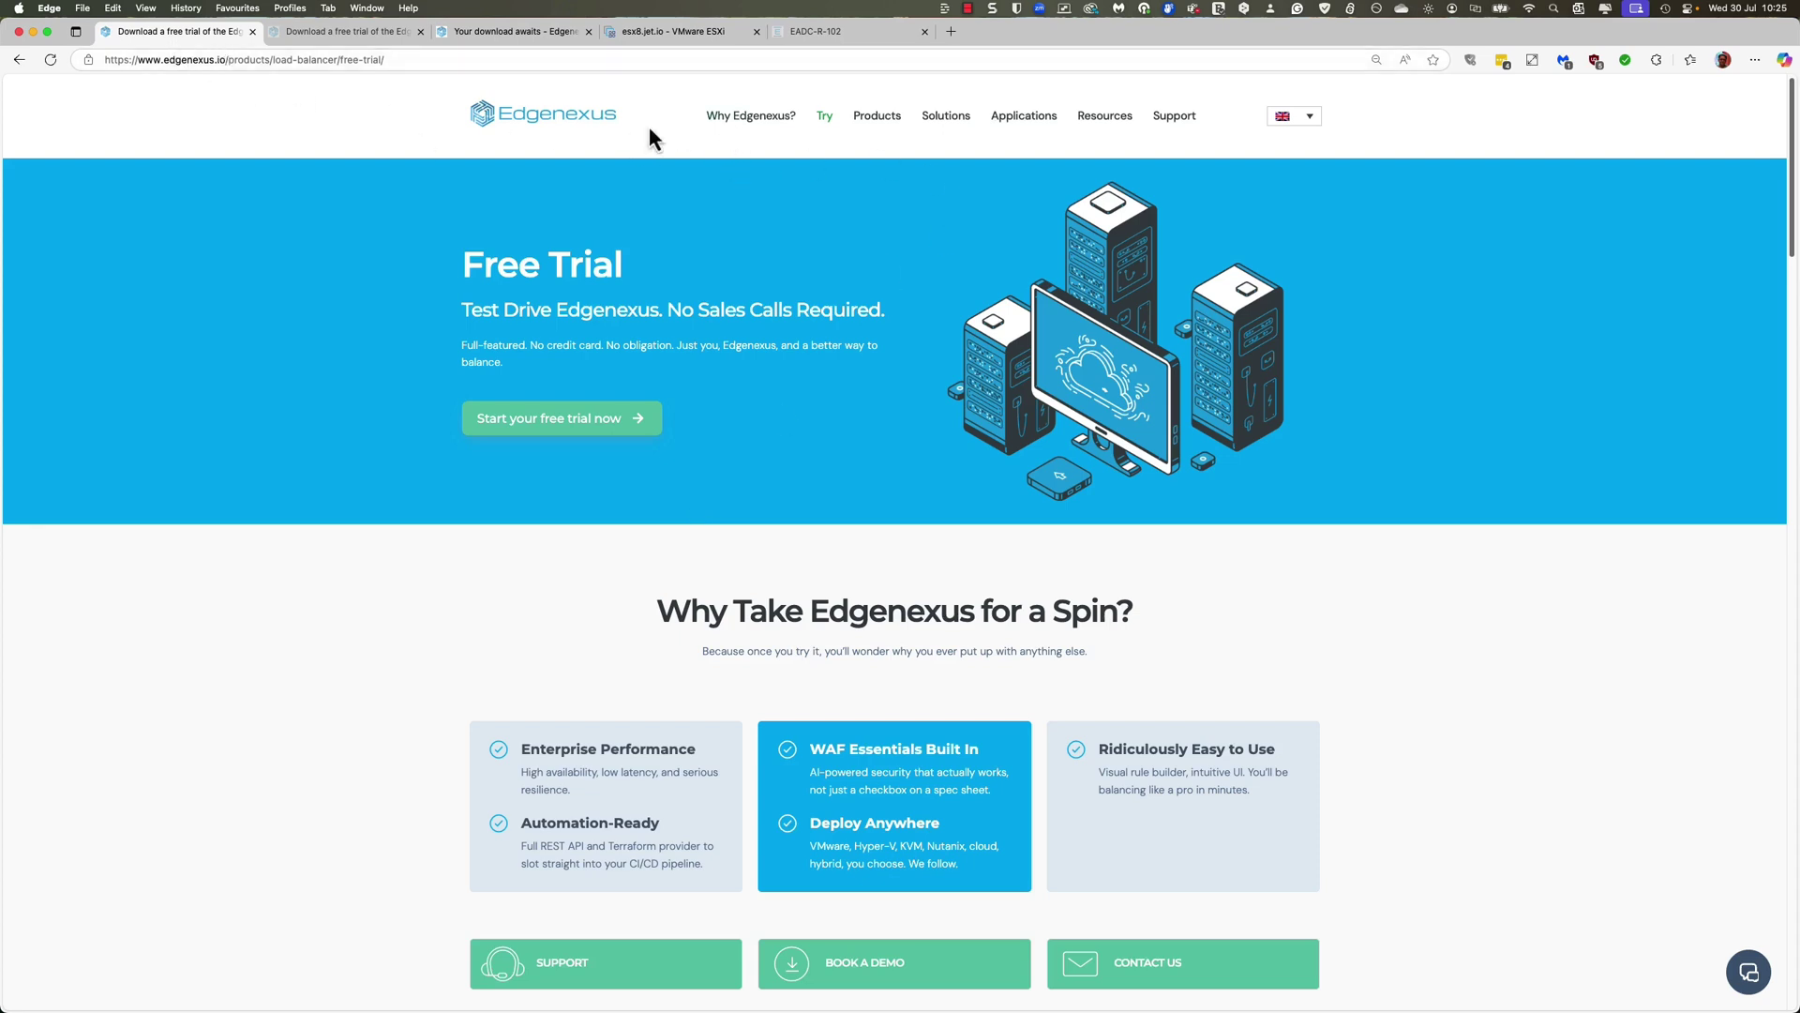
Step: From the Edgenexus home page, open the Virtual Appliance Load Balancer free-trial download form
left_click(532, 120)
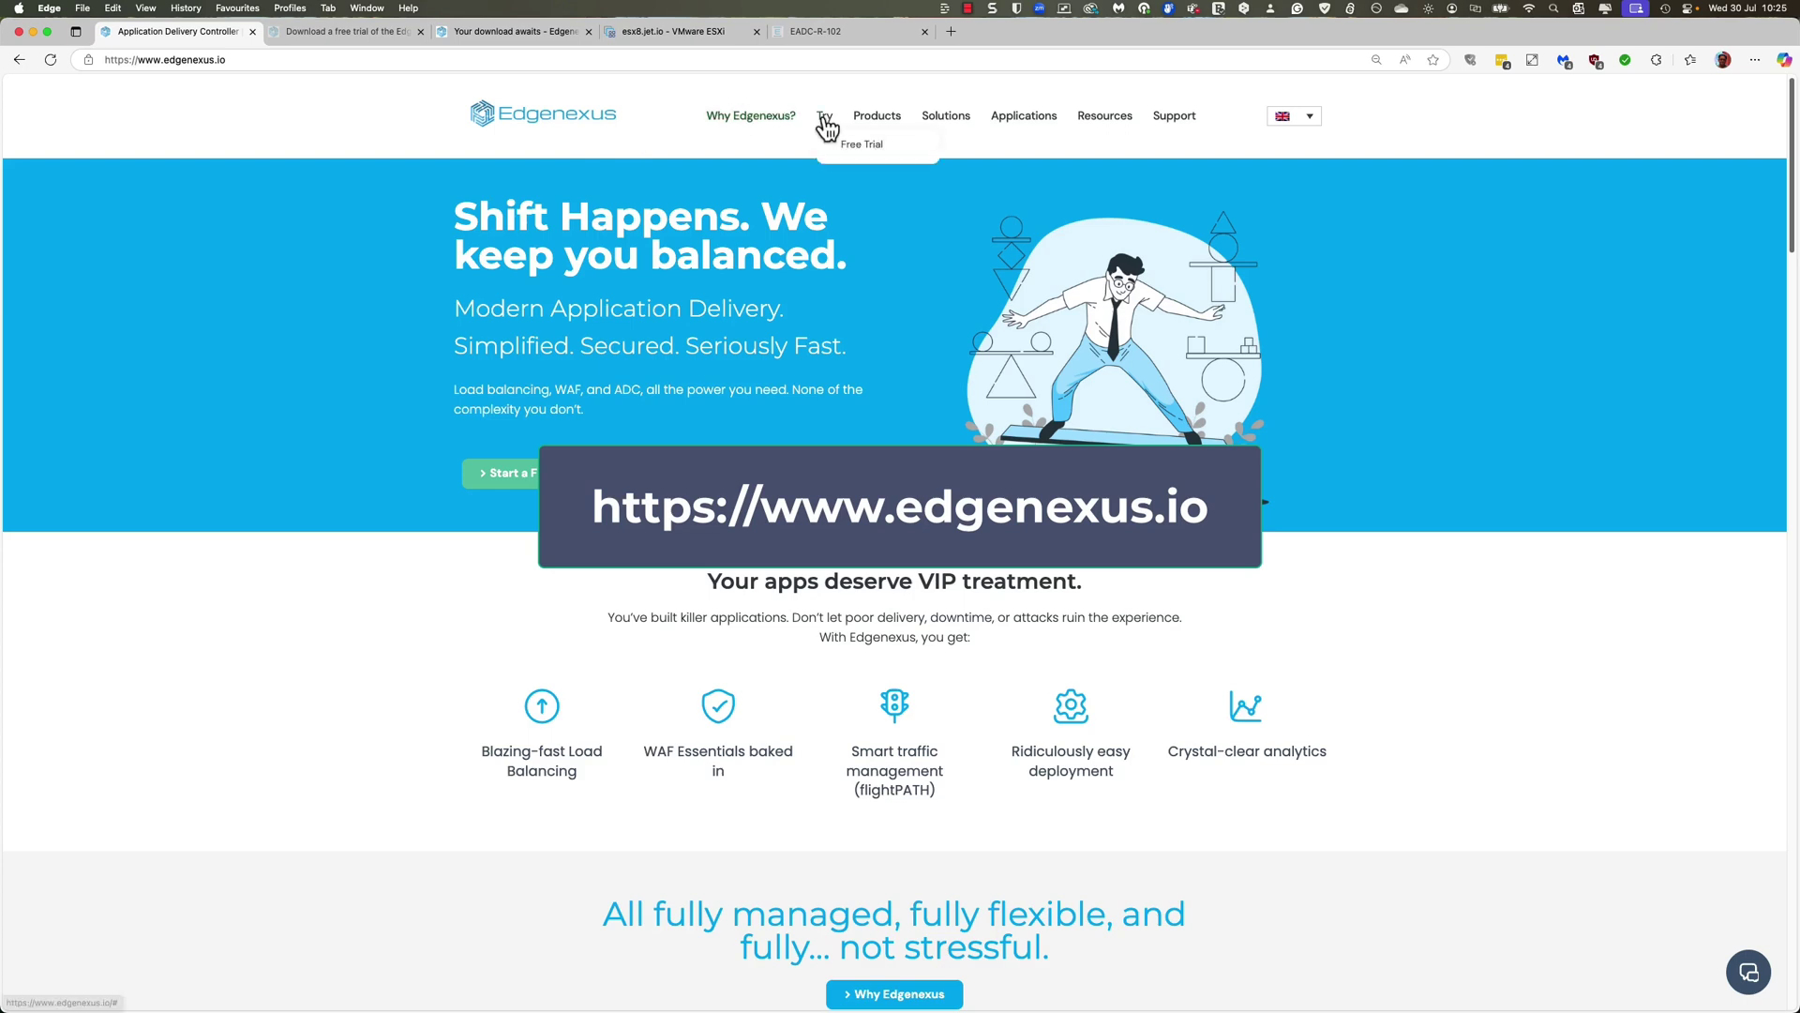
mouse_move(824, 117)
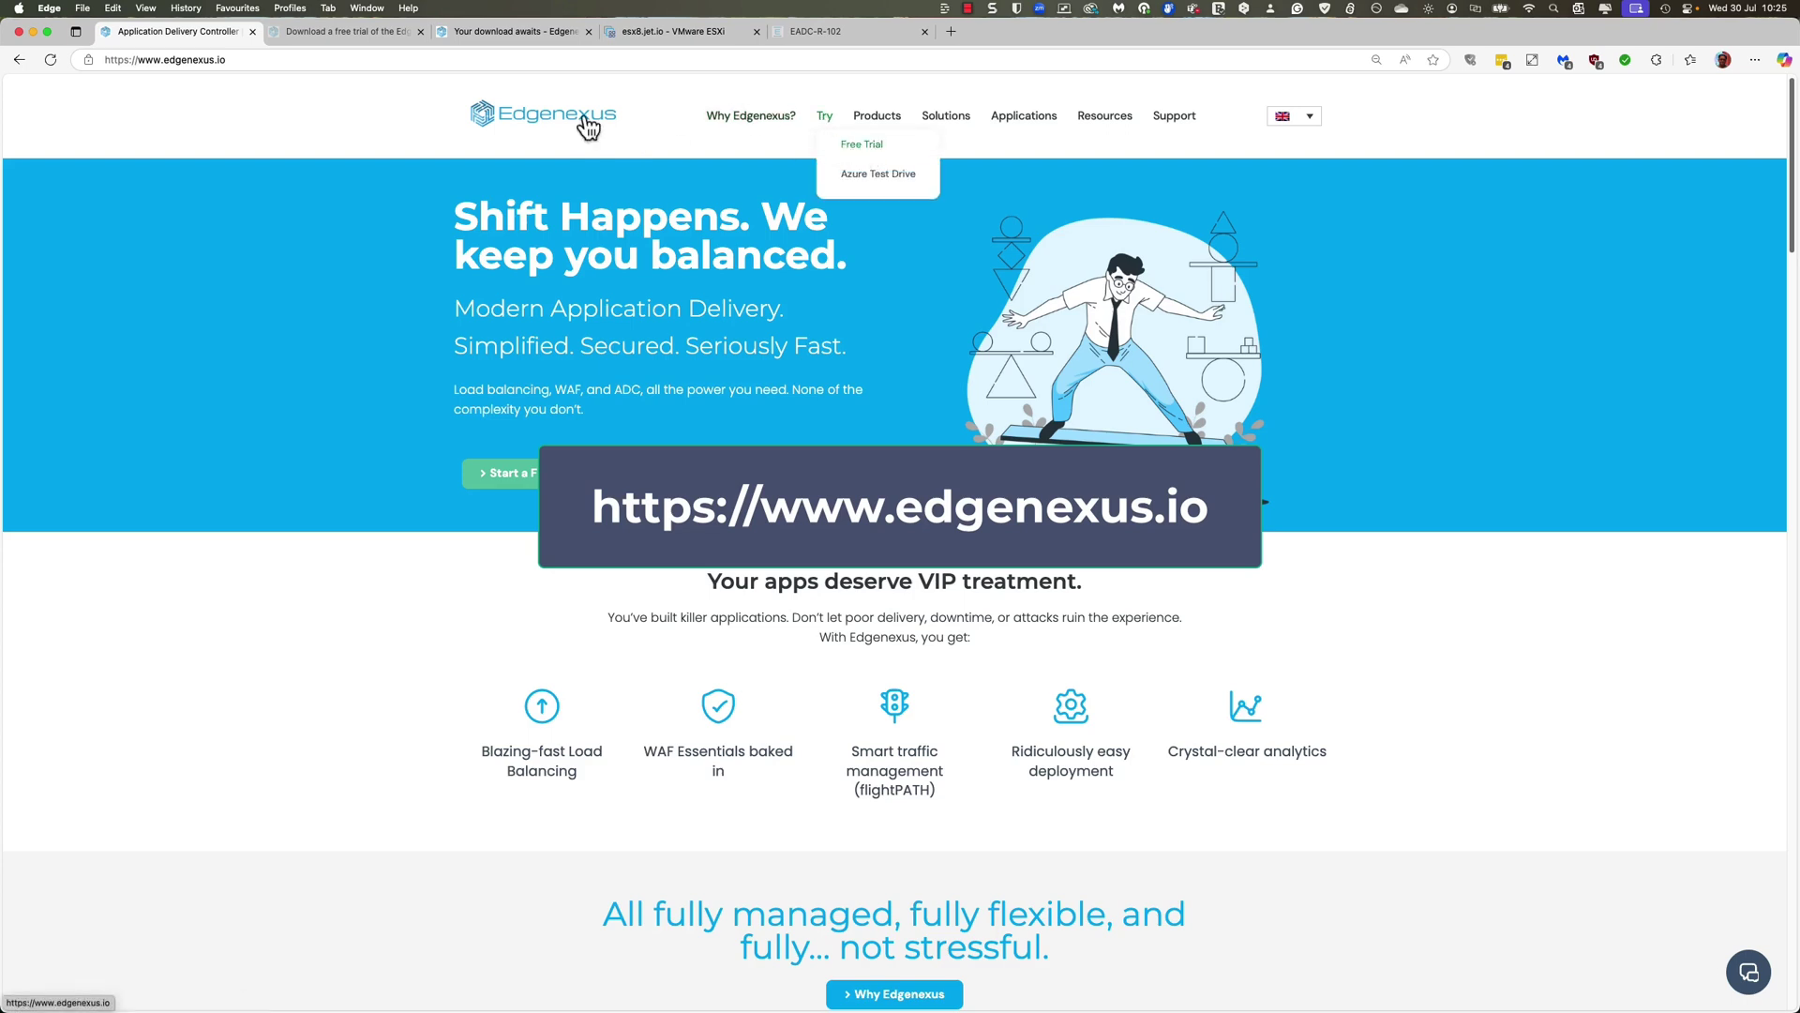
left_click(356, 30)
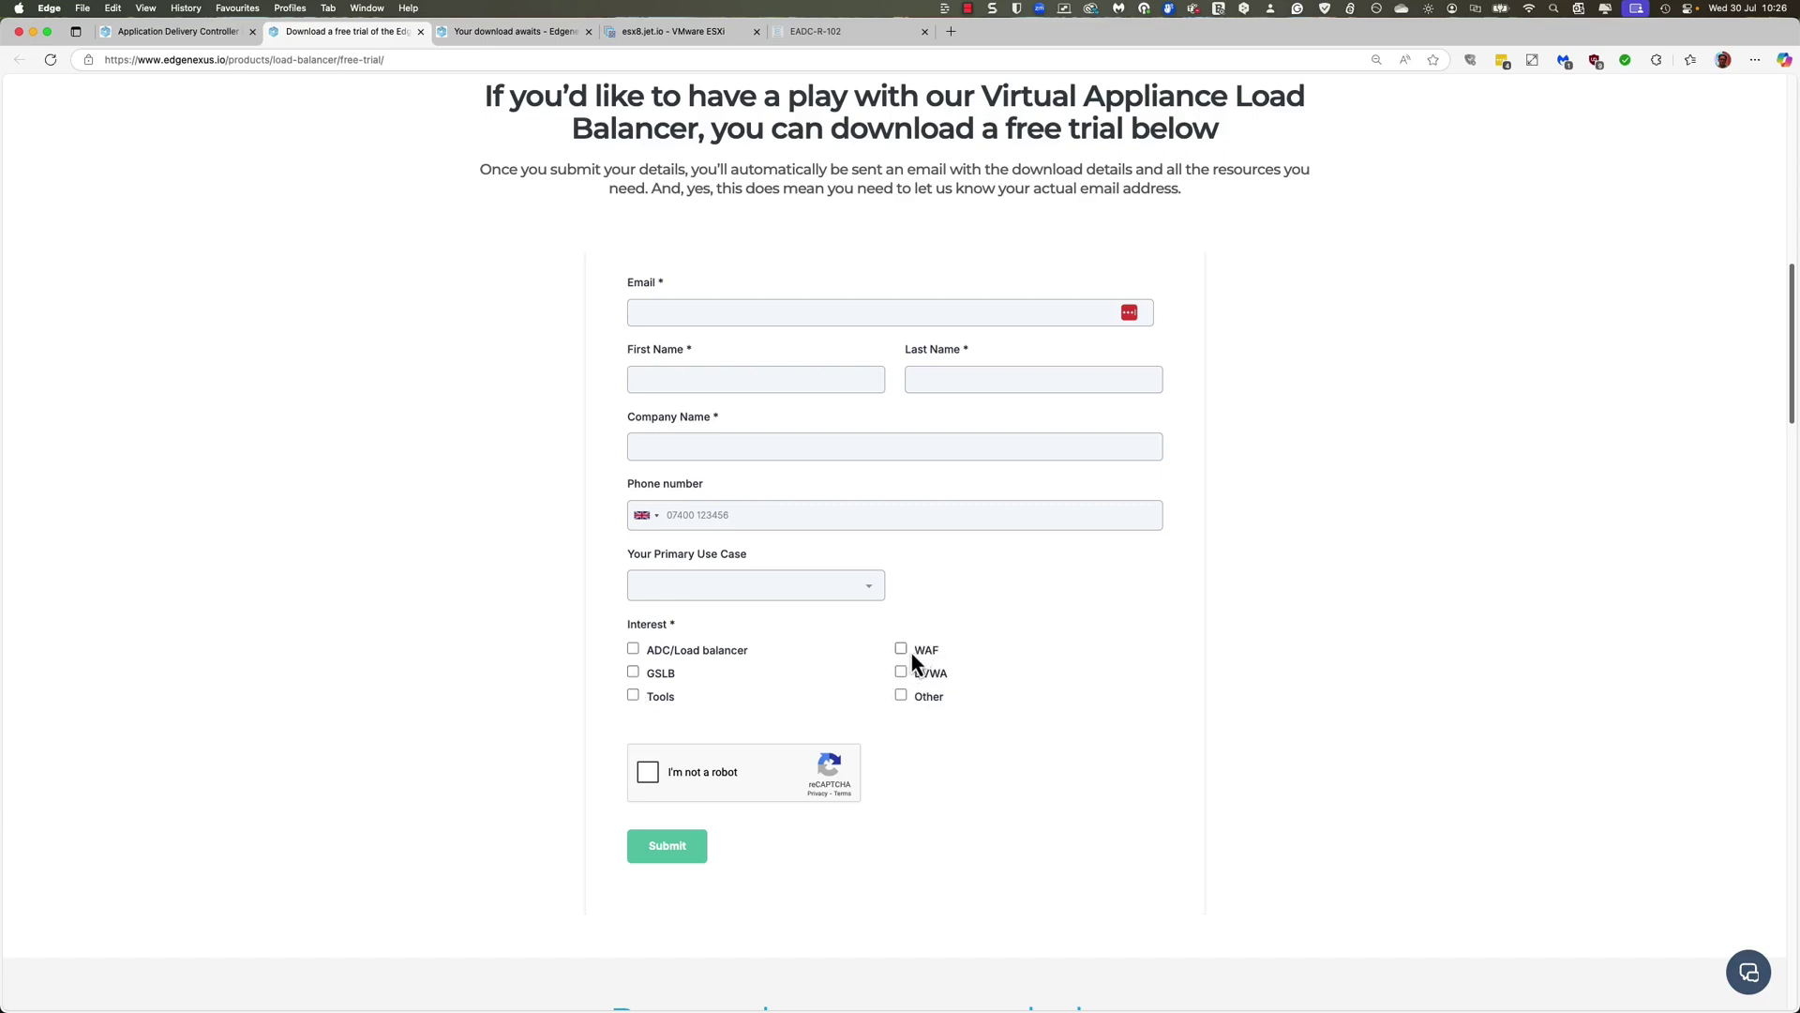
scroll(1001, 740, "up", 6)
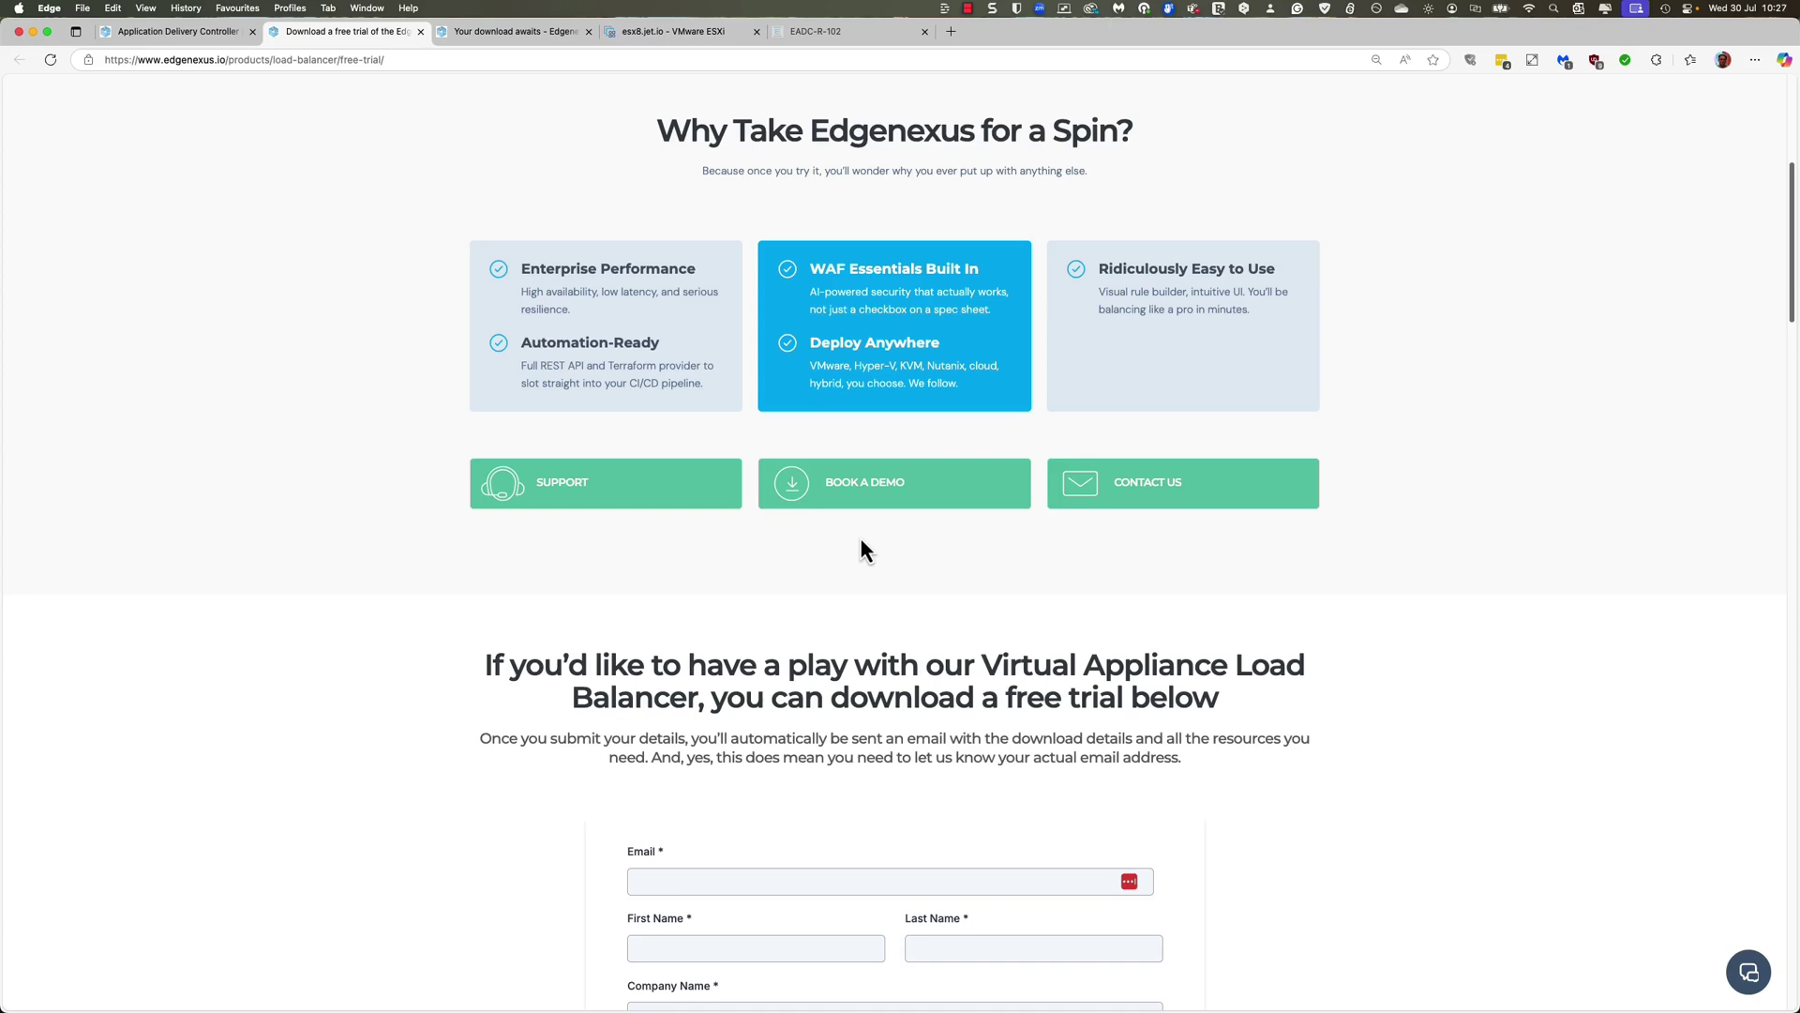
scroll(861, 541, "down", 1)
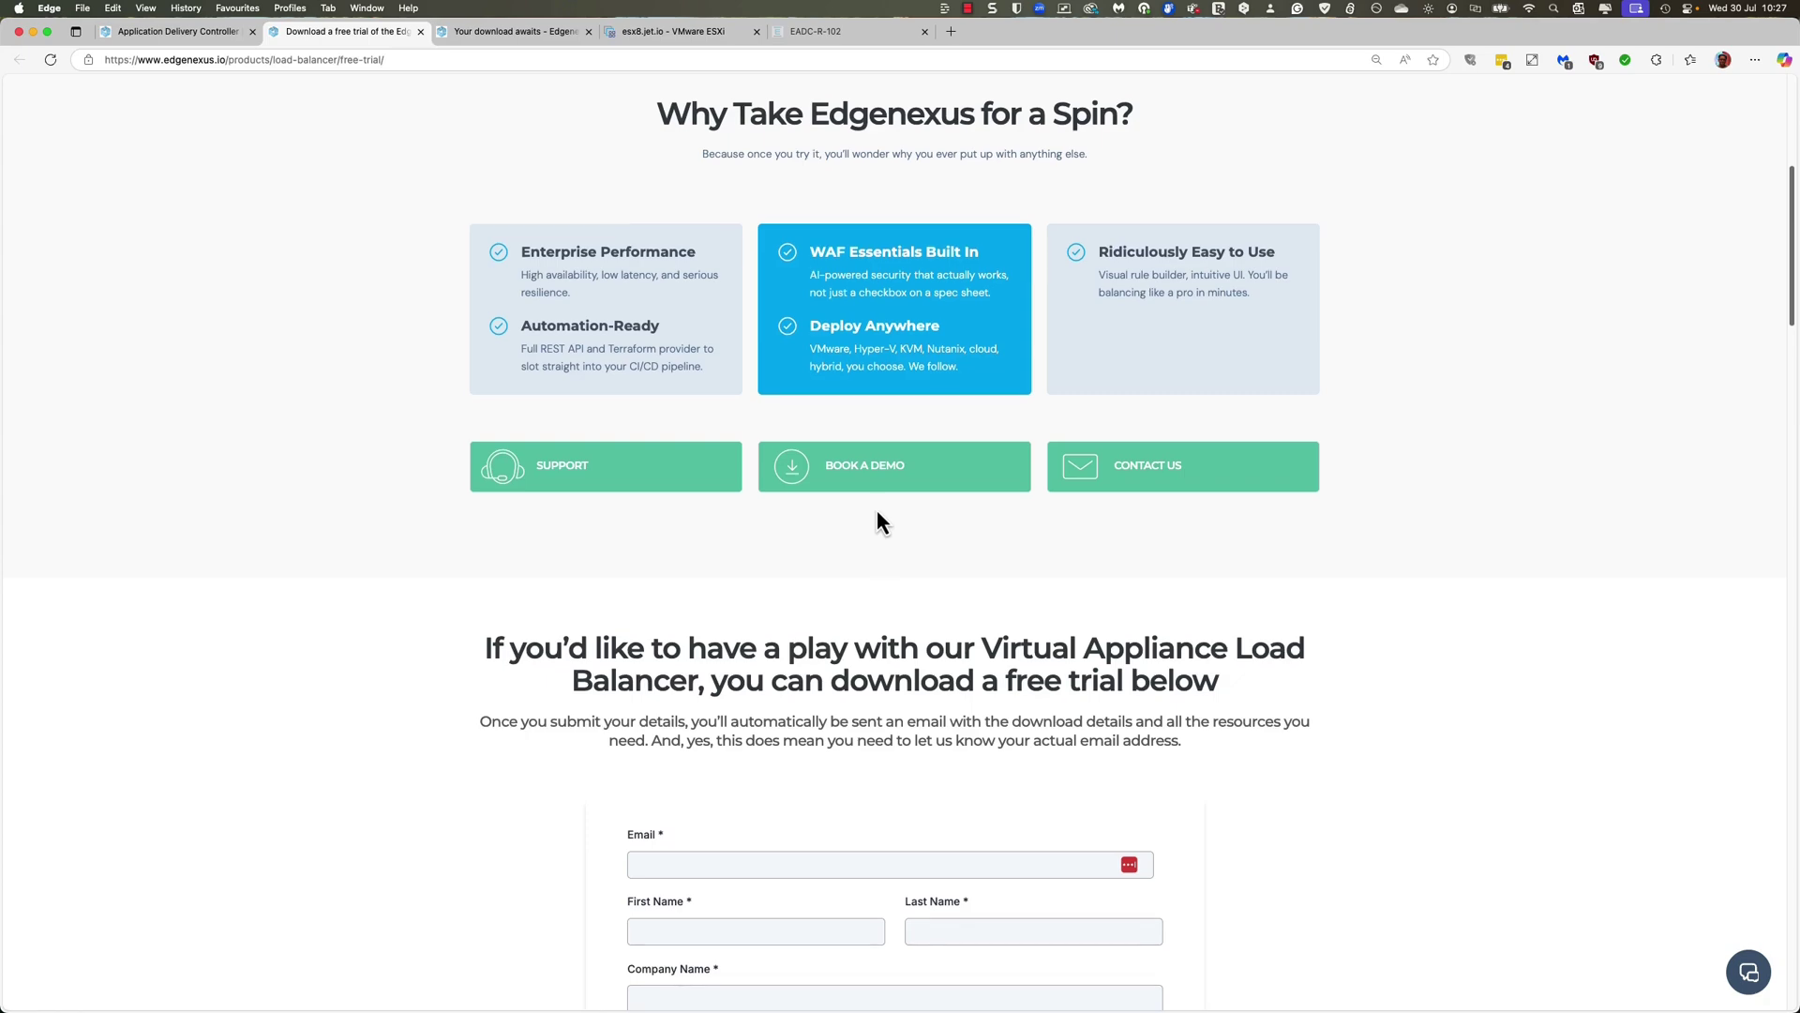
scroll(876, 508, "down", 5)
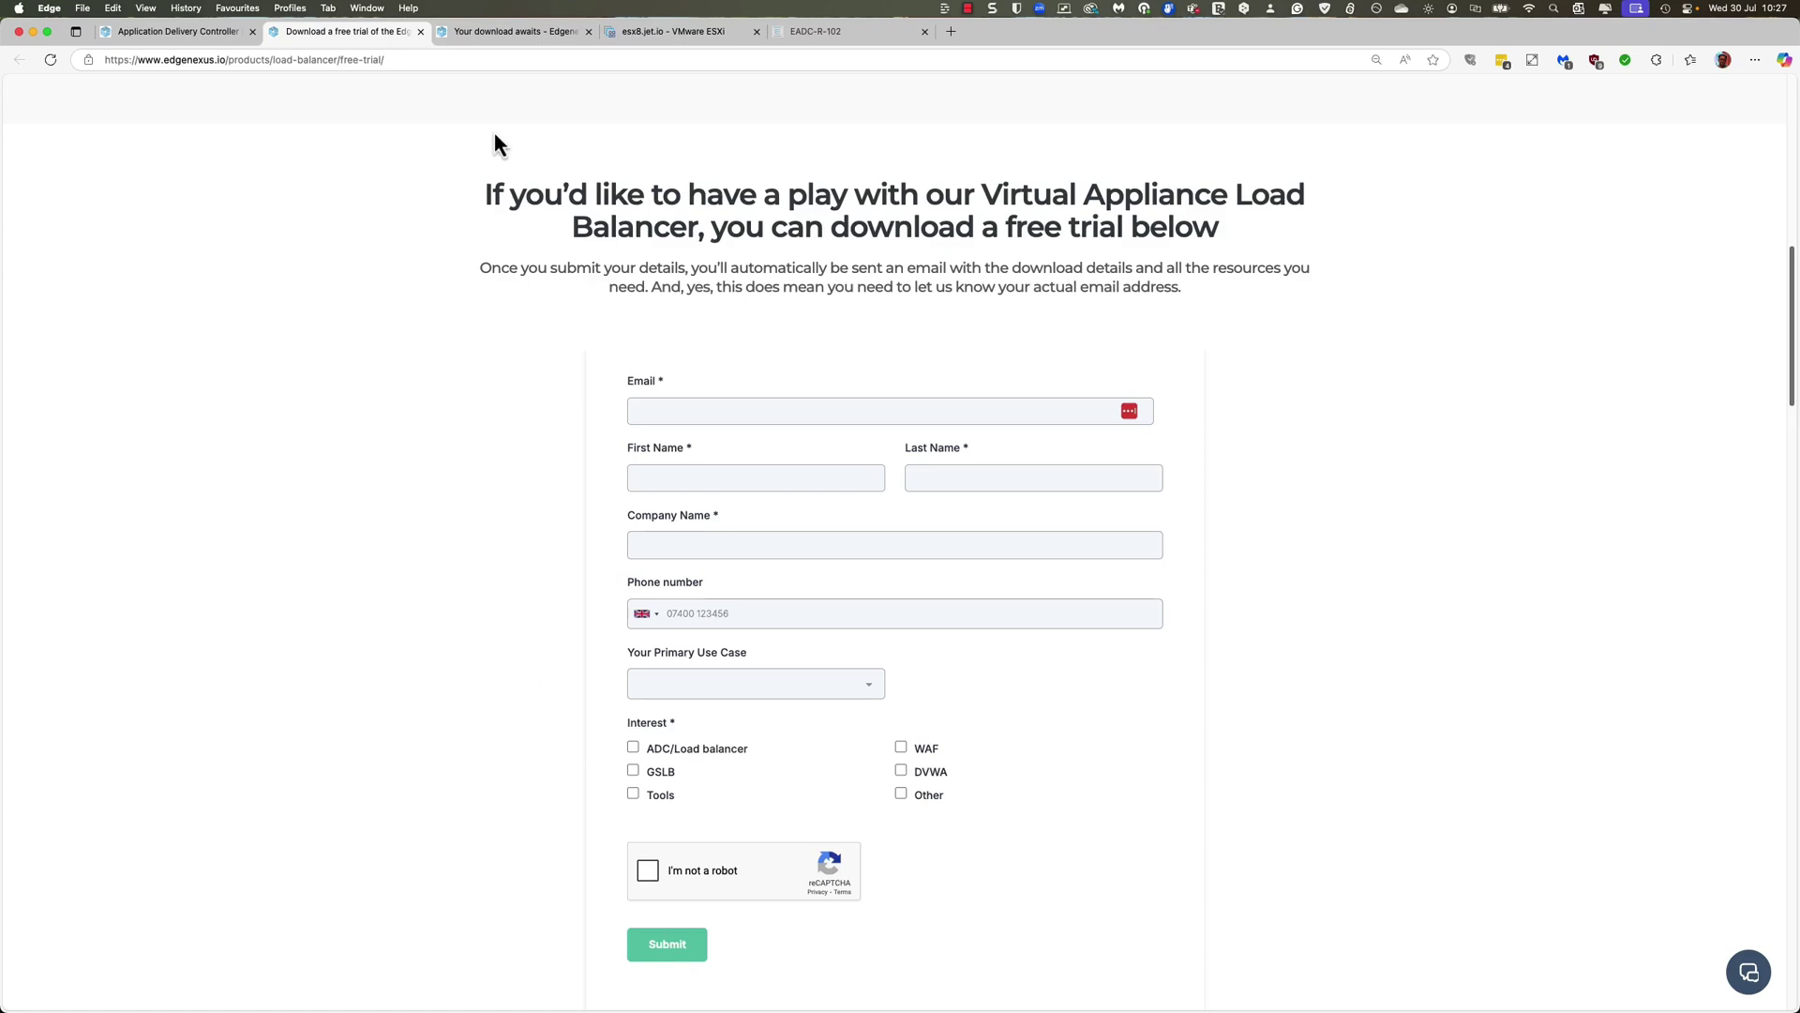
left_click(503, 30)
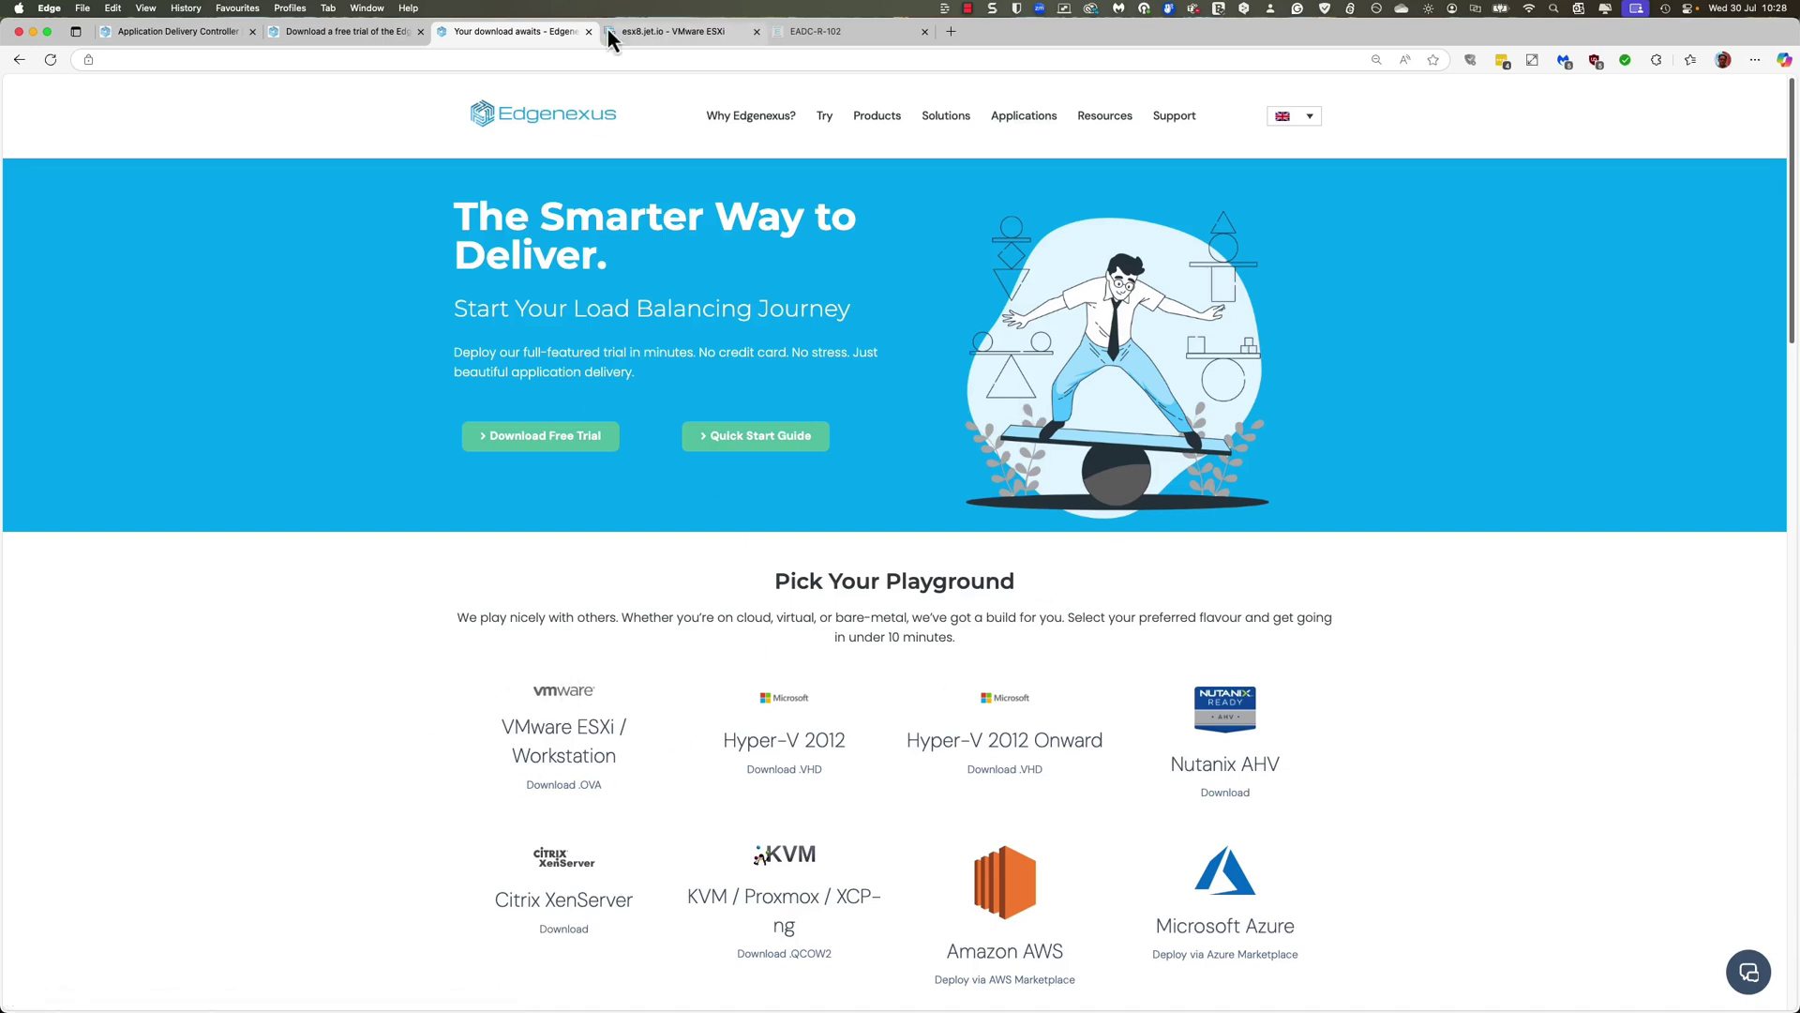
Step: Switch to the esx8.jet.io Host Client and start the New virtual machine wizard
left_click(679, 34)
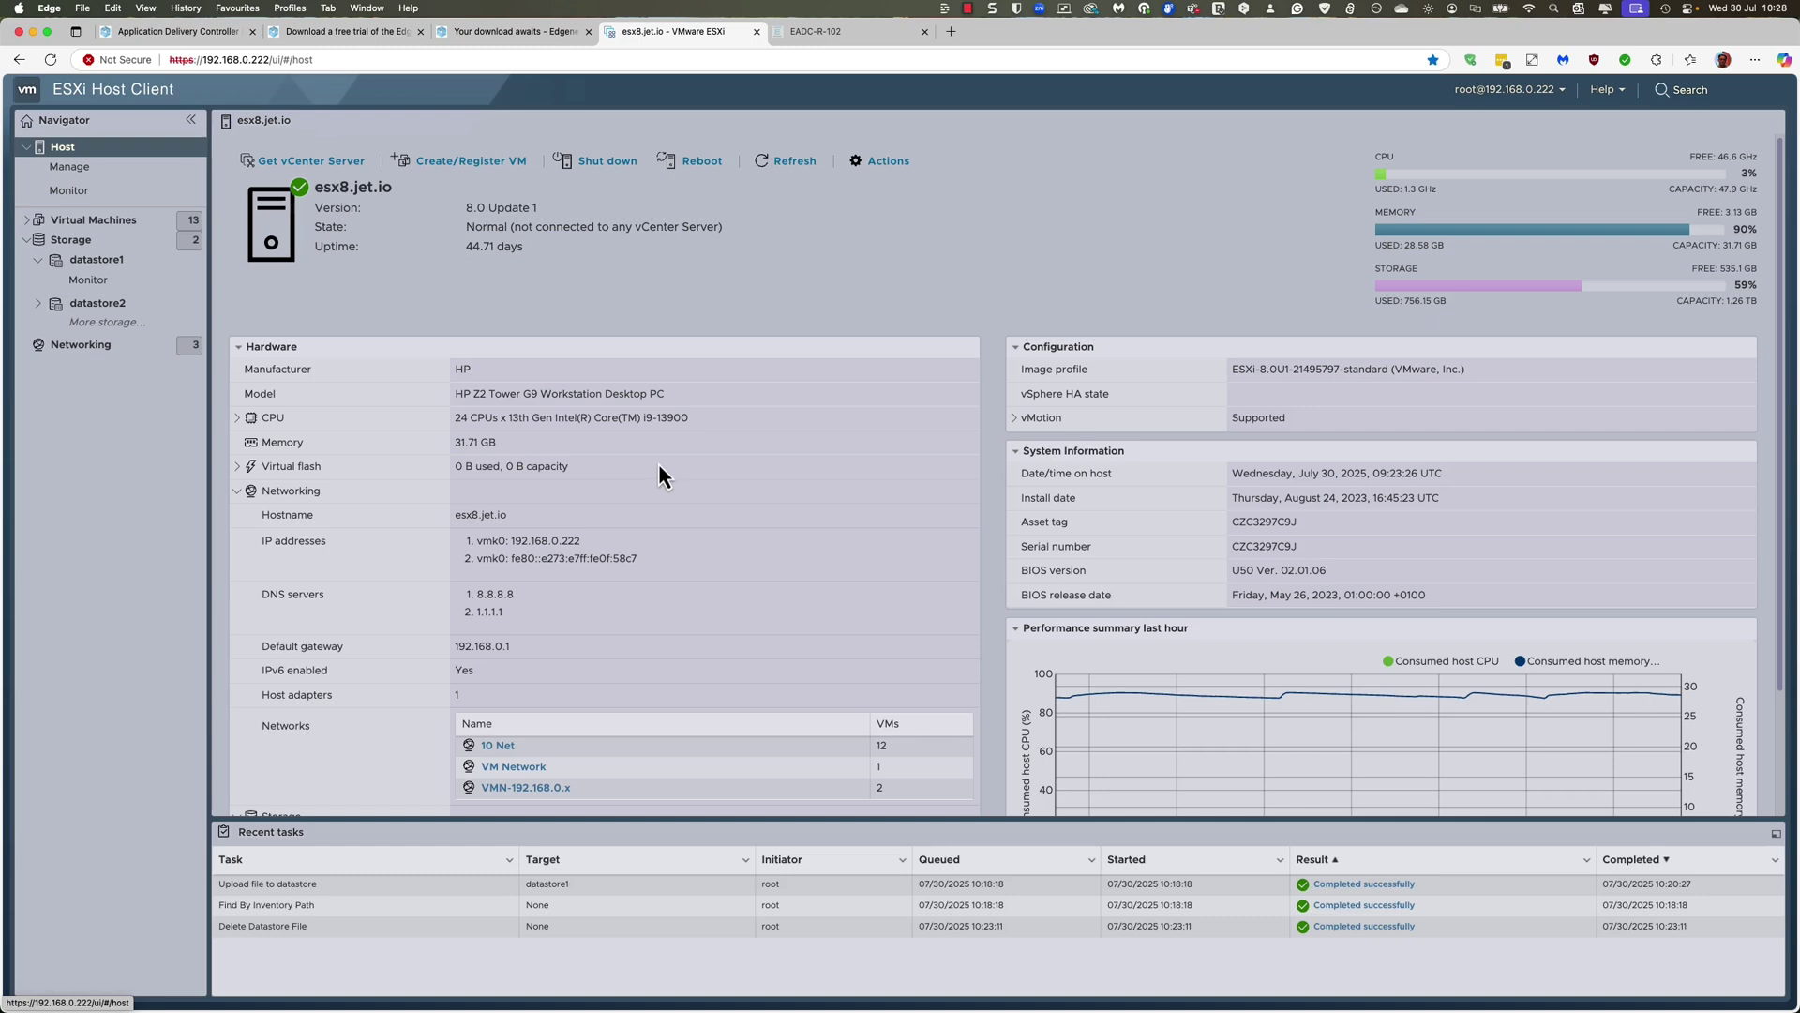
left_click(486, 165)
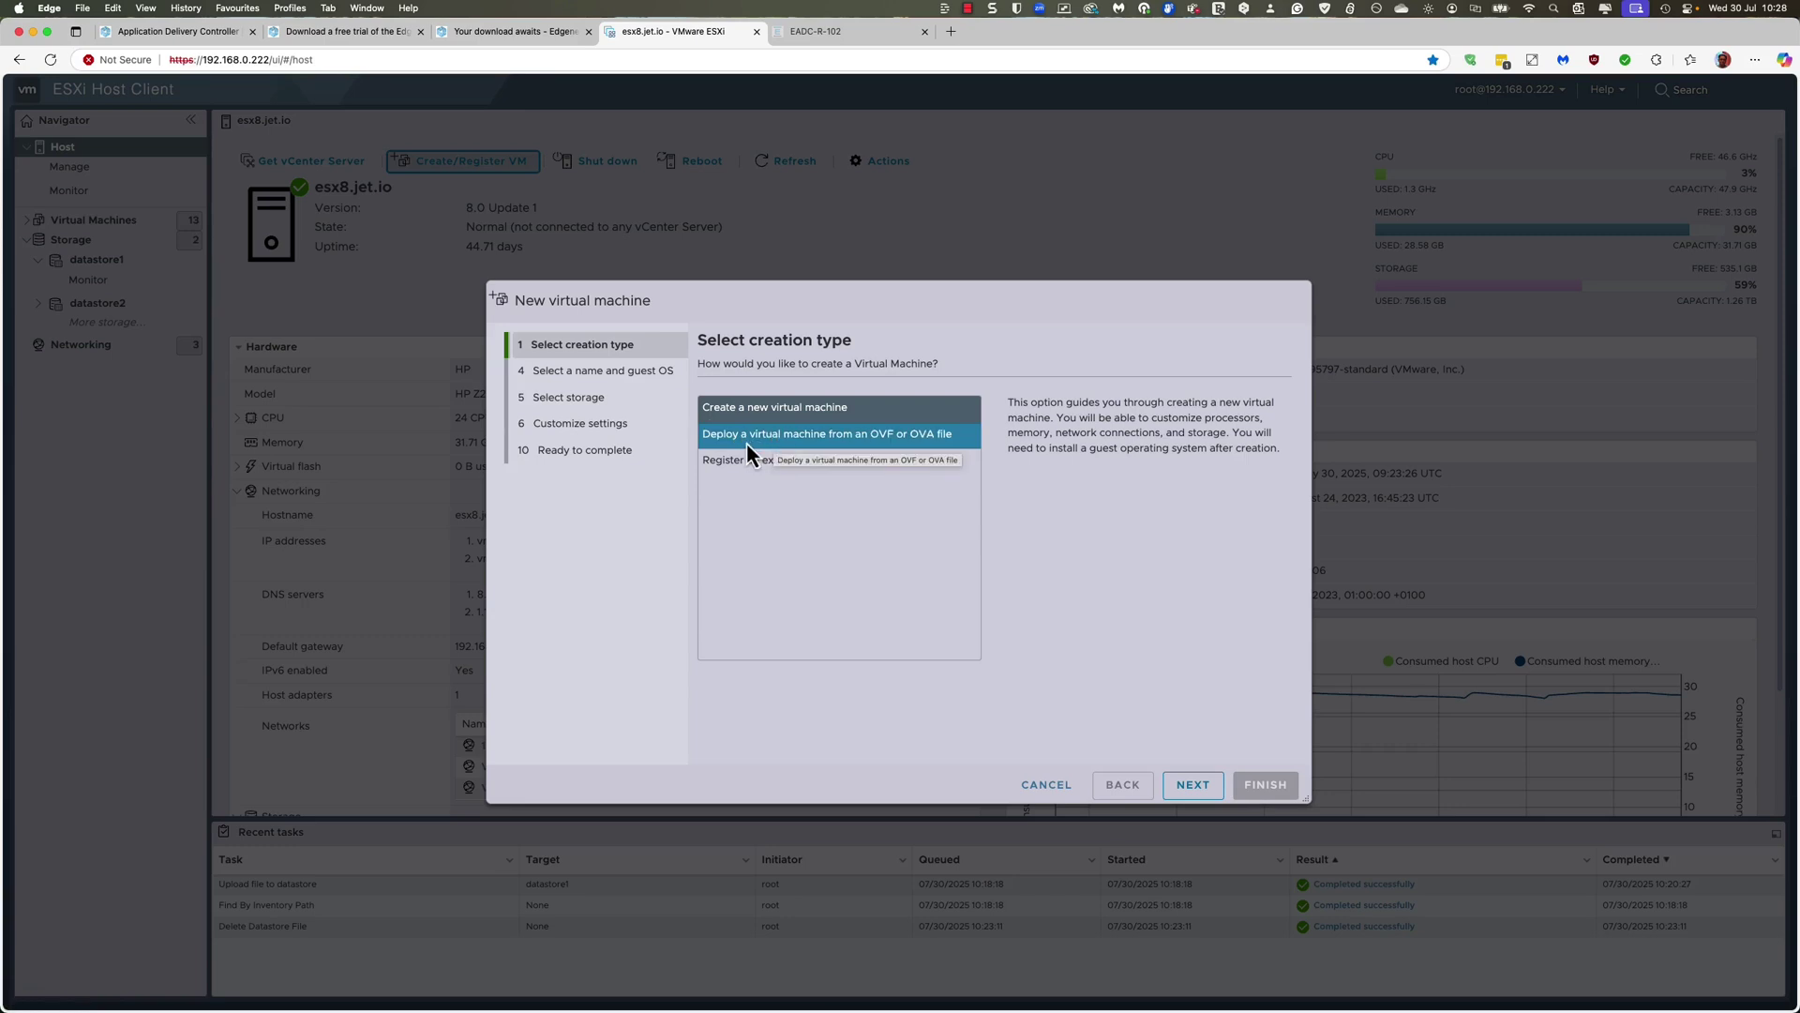
Step: Choose deployment from an OVF/OVA file and name the new VM 'Edgenexus ADC-01'
left_click(841, 443)
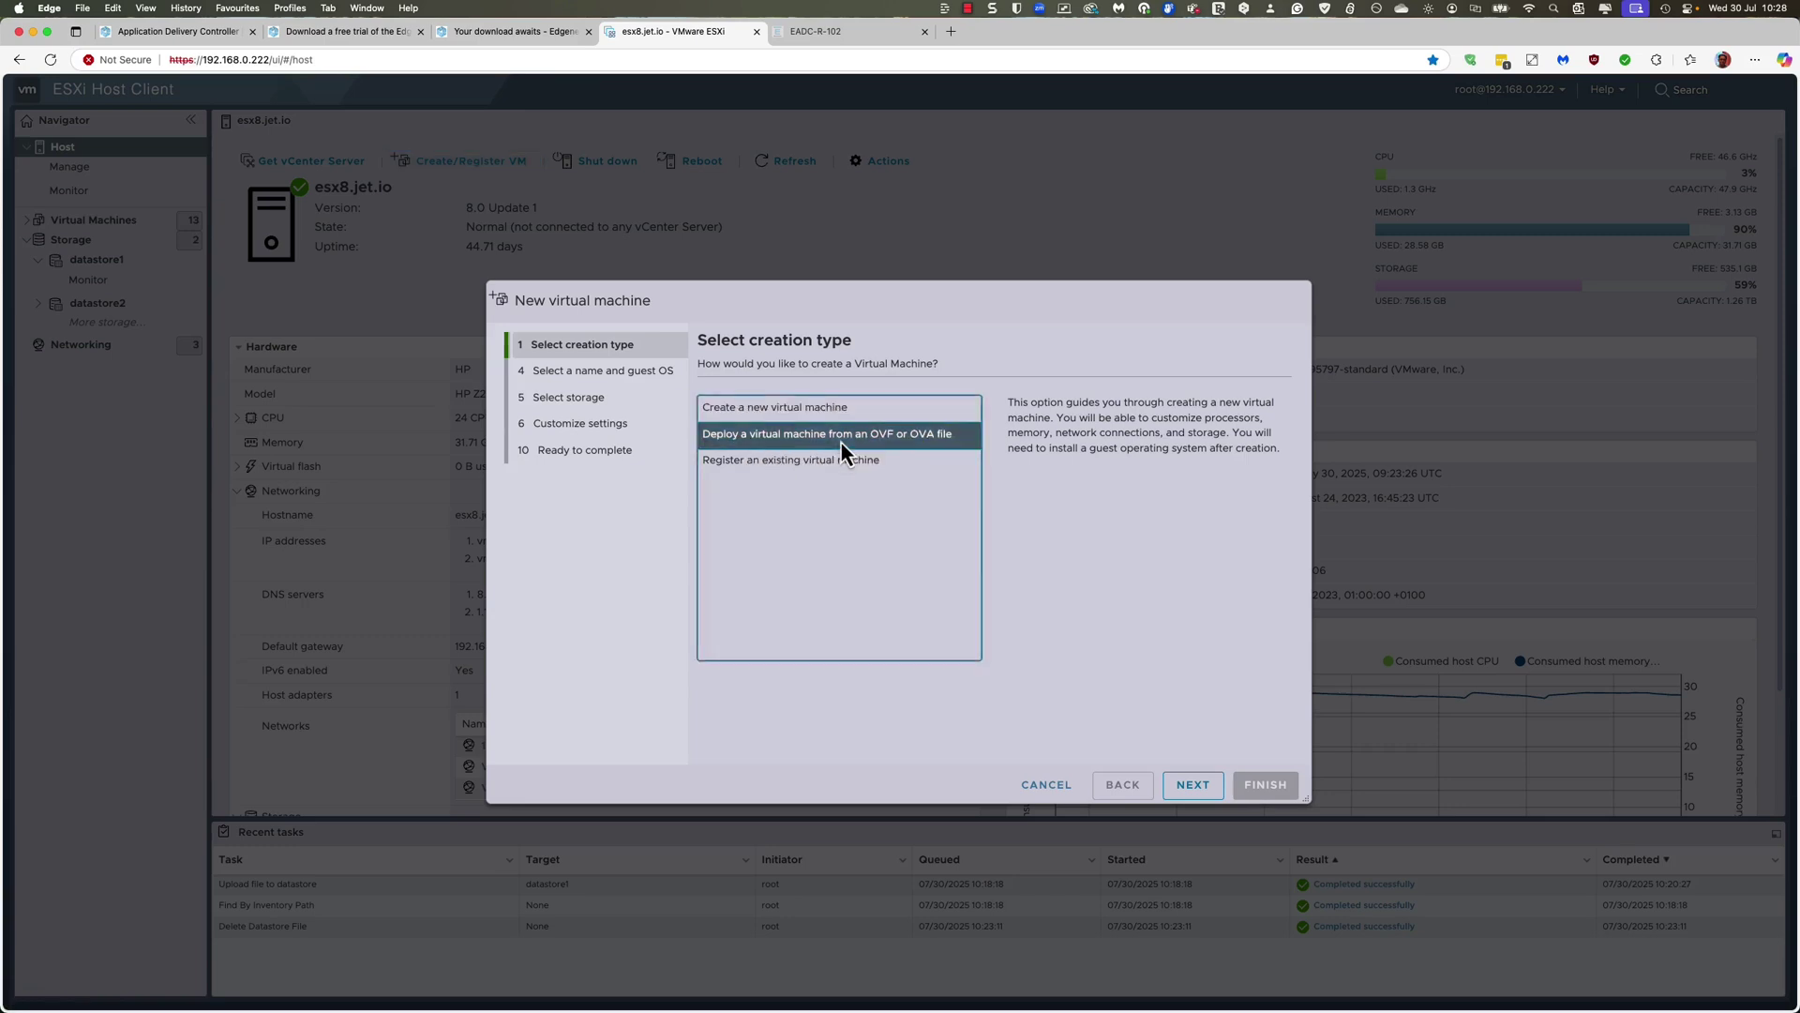
left_click(1192, 785)
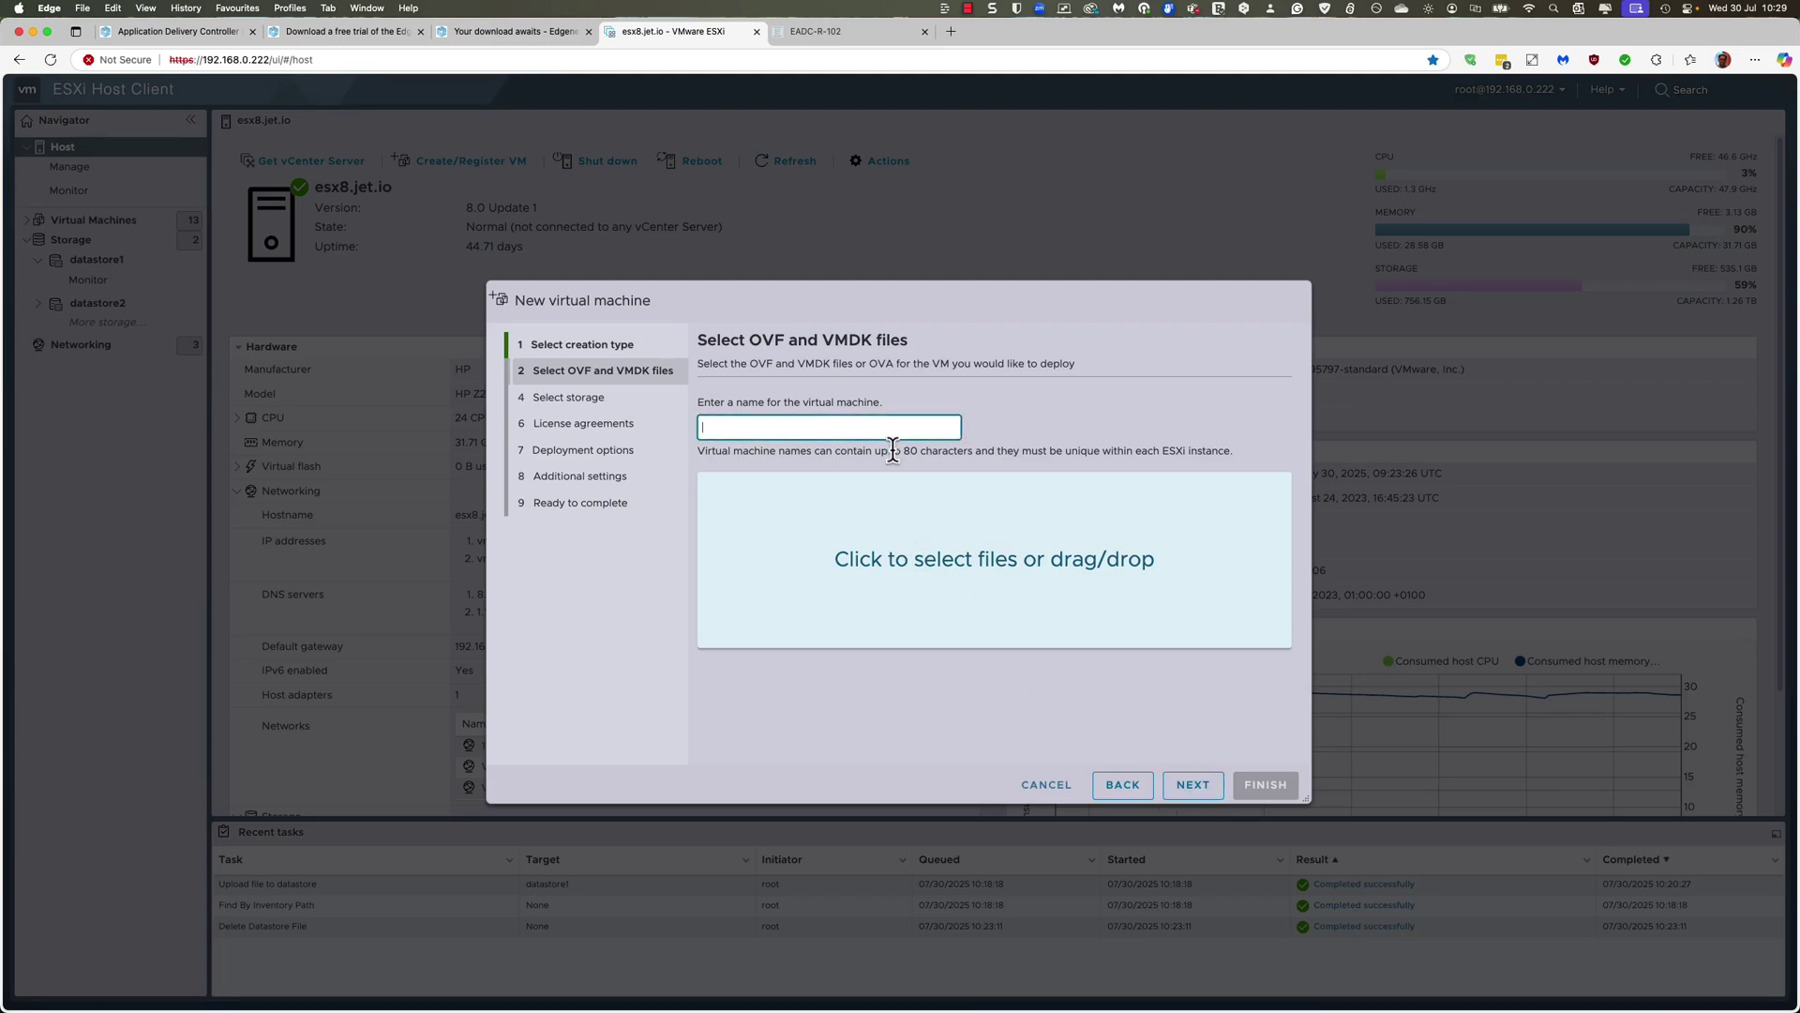
type("Edgenexus")
type(" ADD")
type("-01")
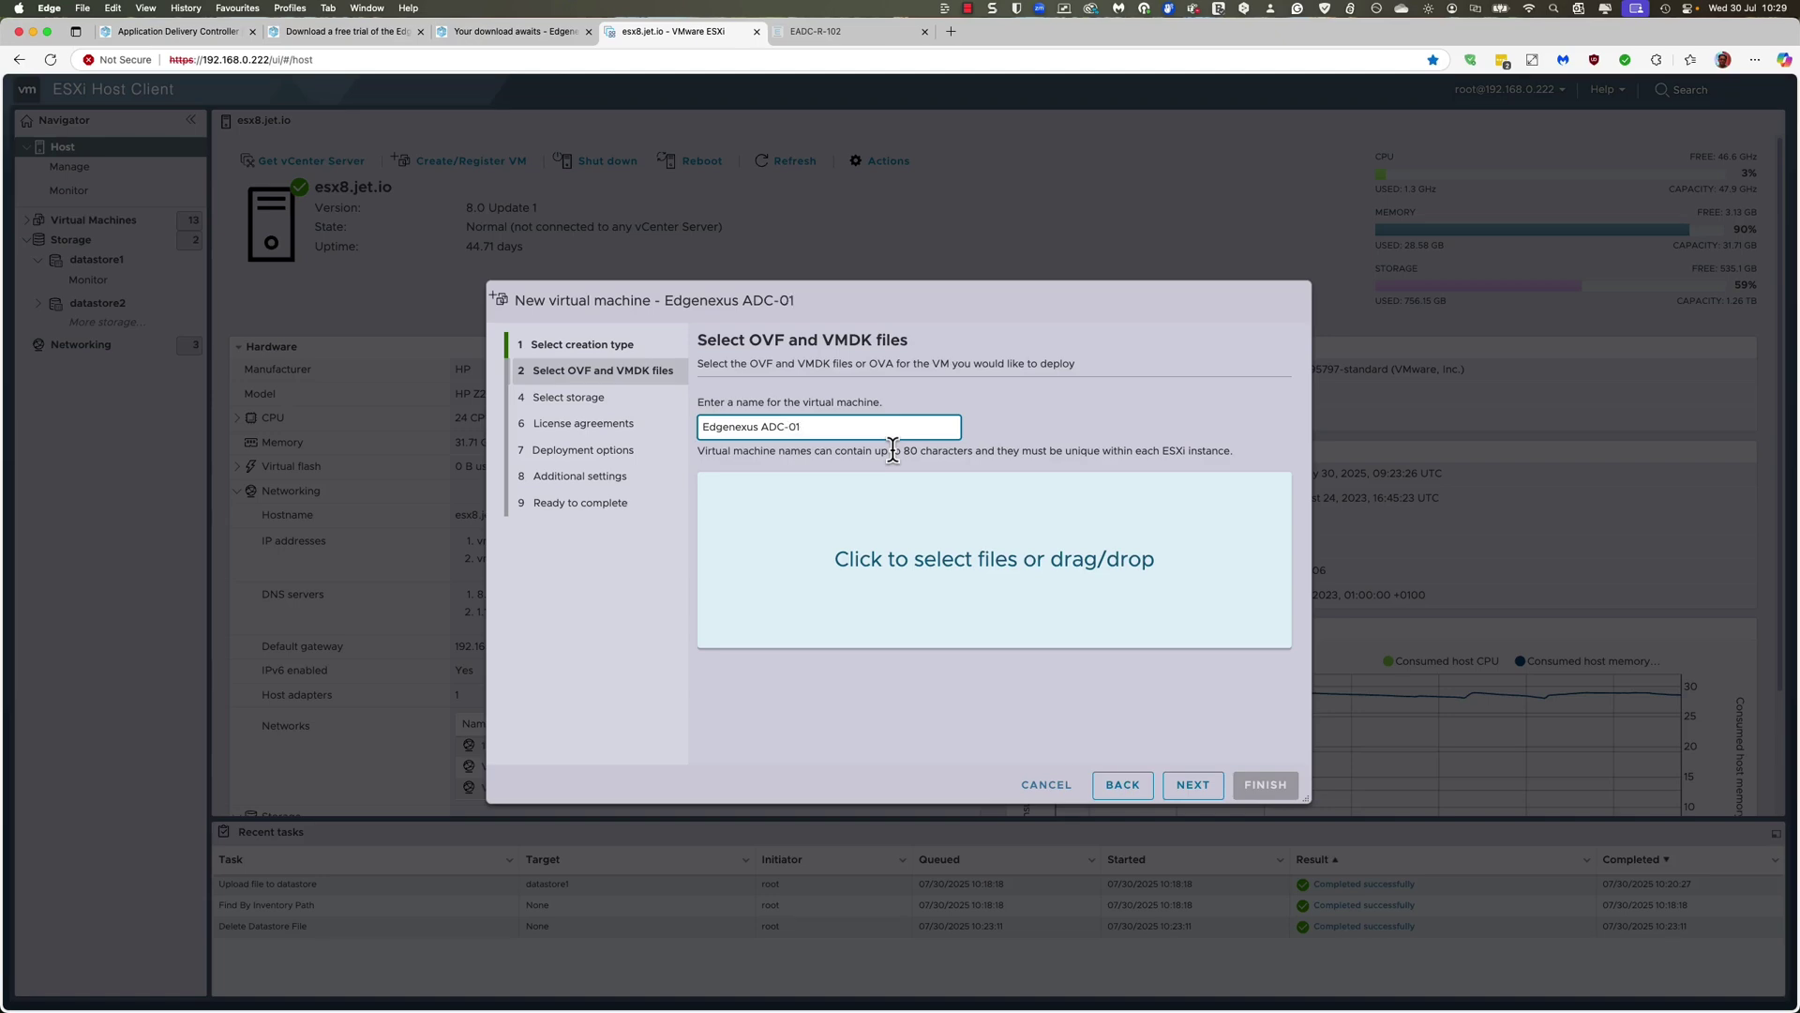
left_click(1003, 559)
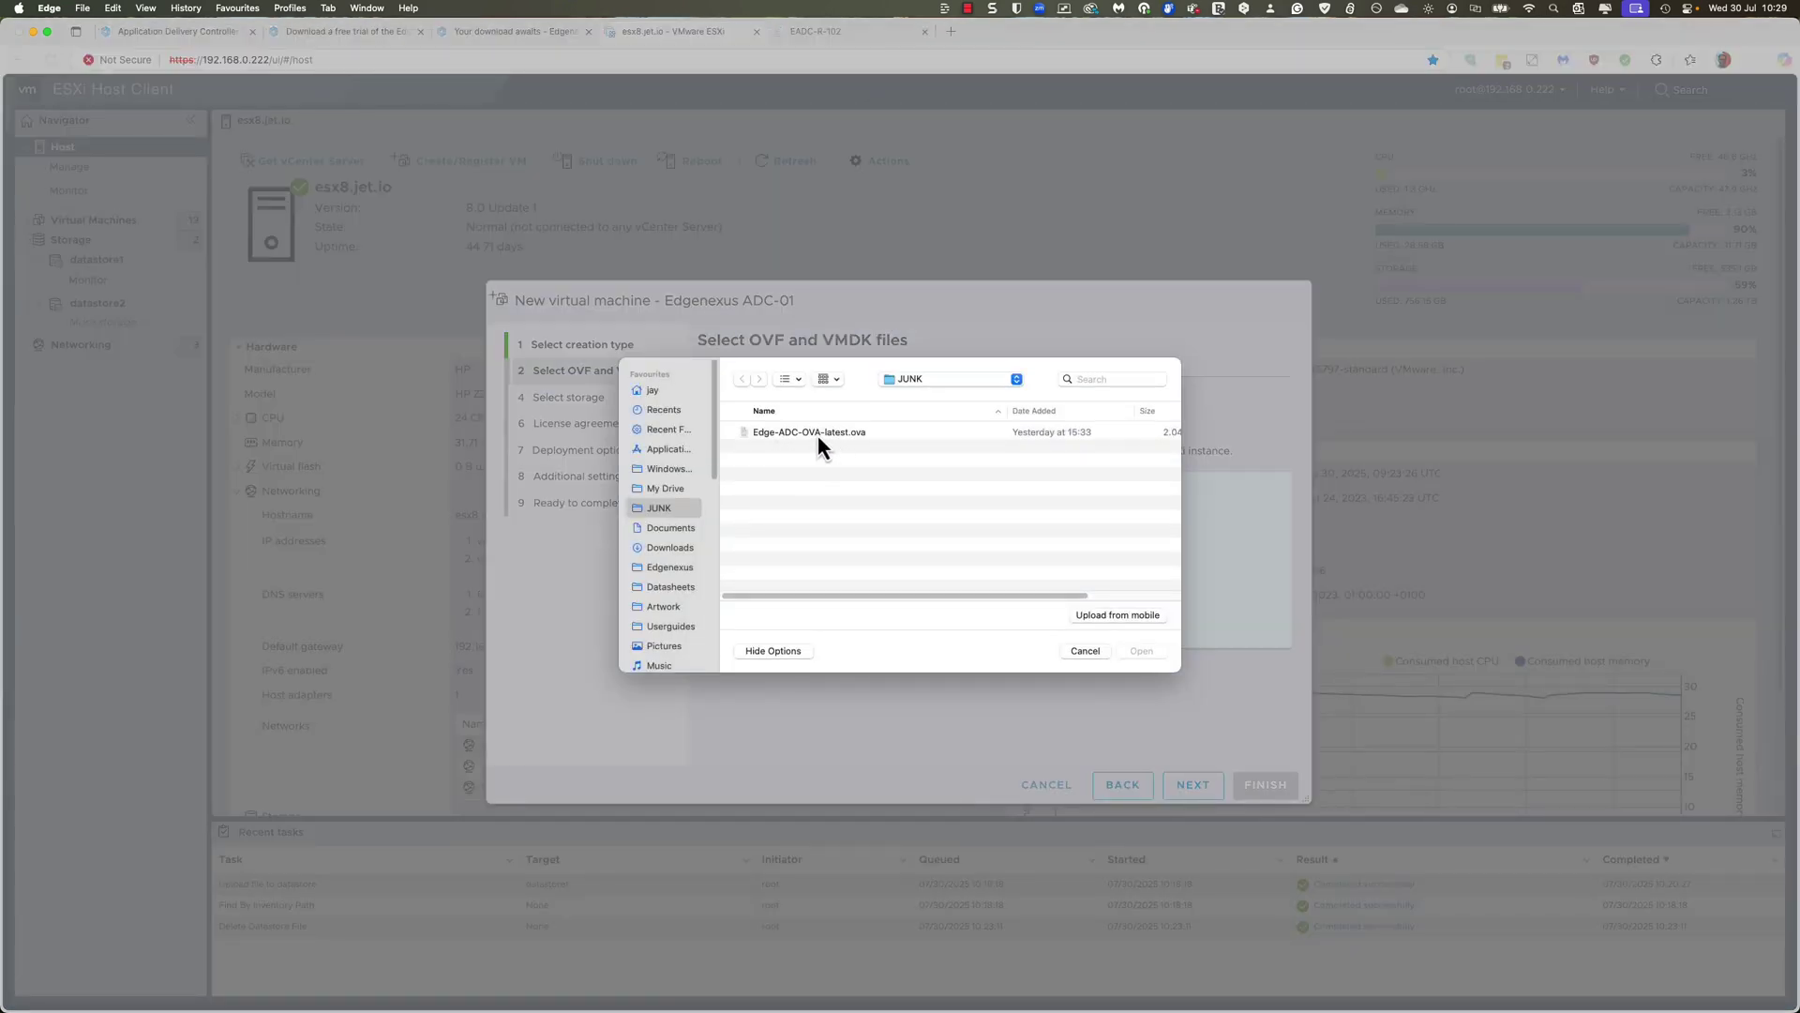
Step: Attach Edge-ADC-OVA-latest.ova from the JUNK folder as the VM's image
left_click(818, 435)
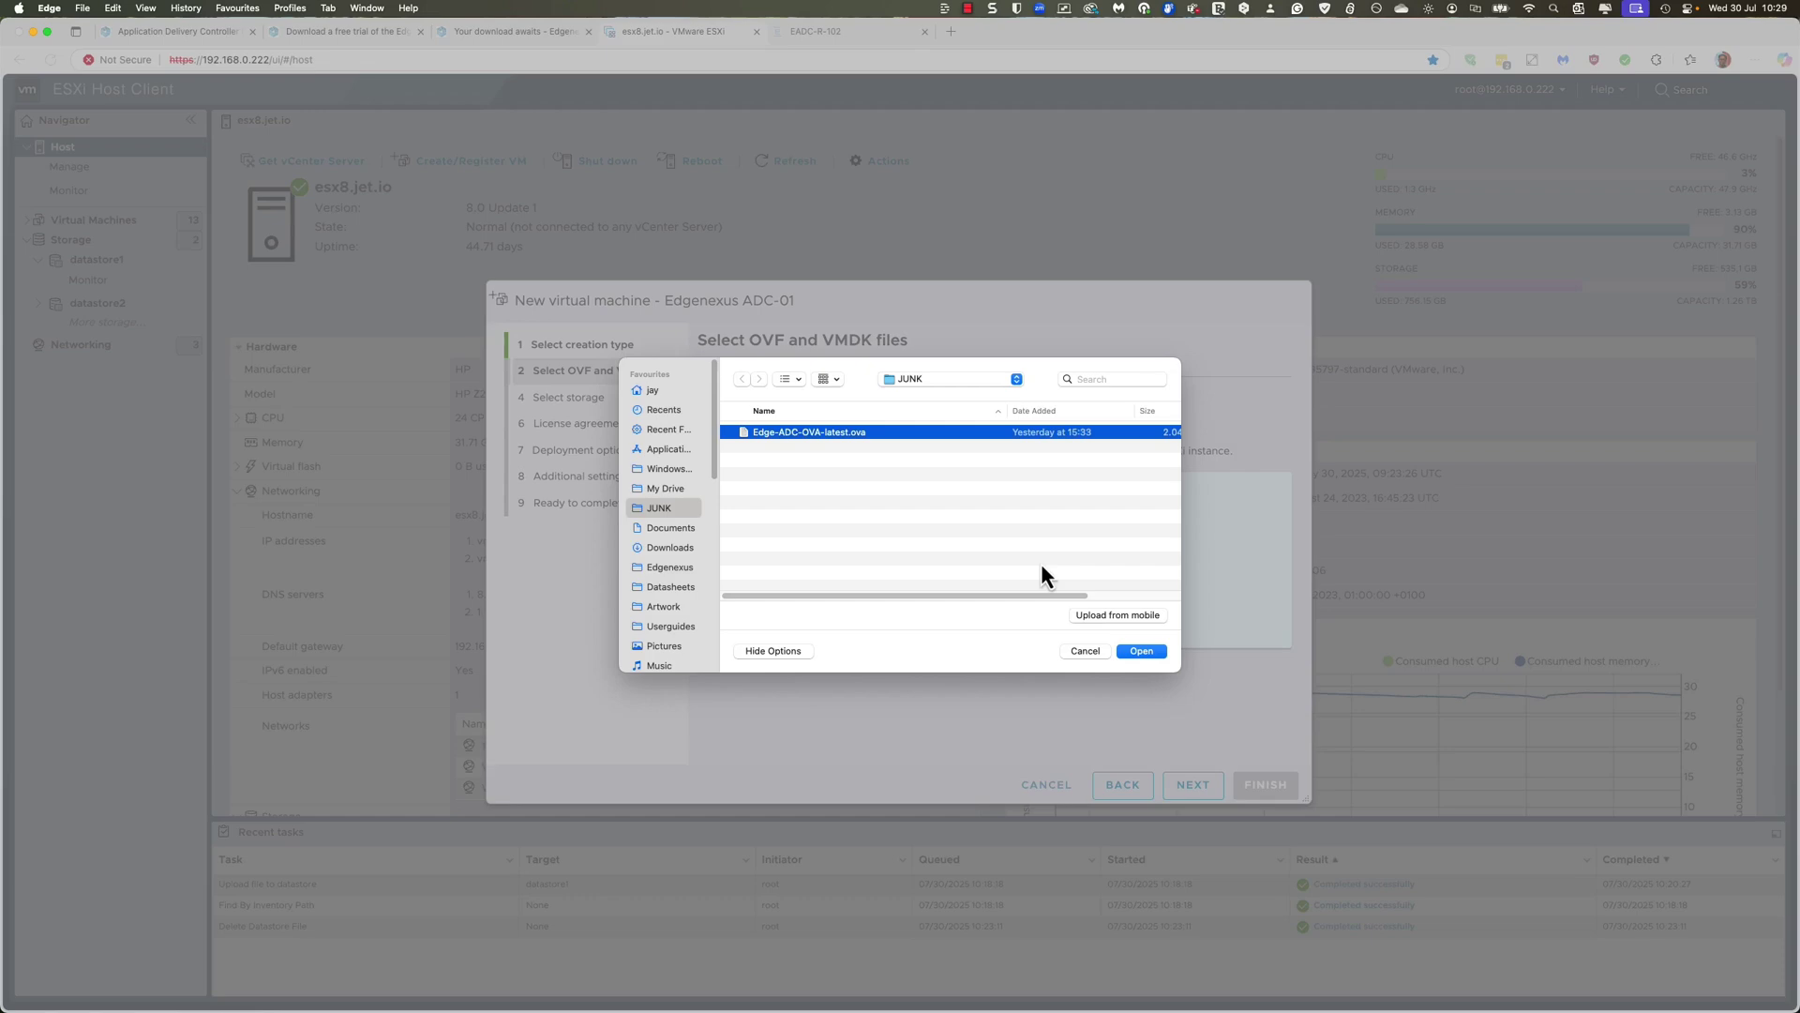
left_click(1140, 651)
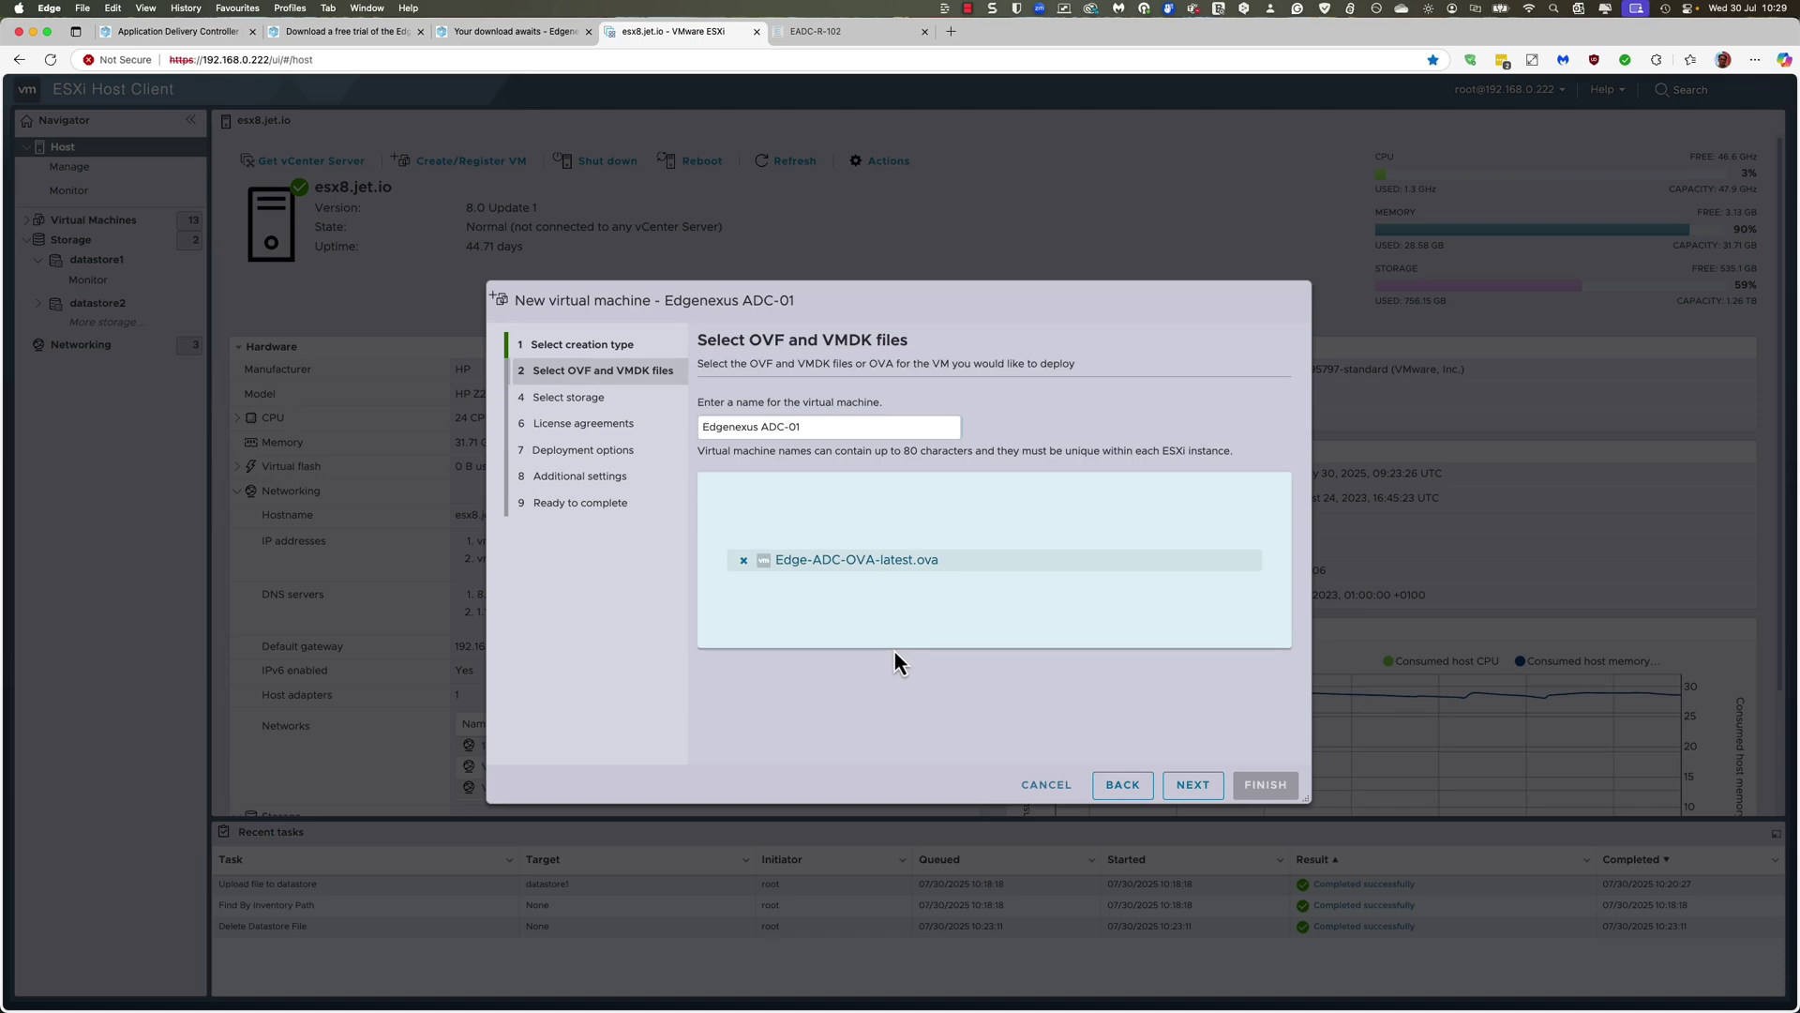
left_click(1193, 785)
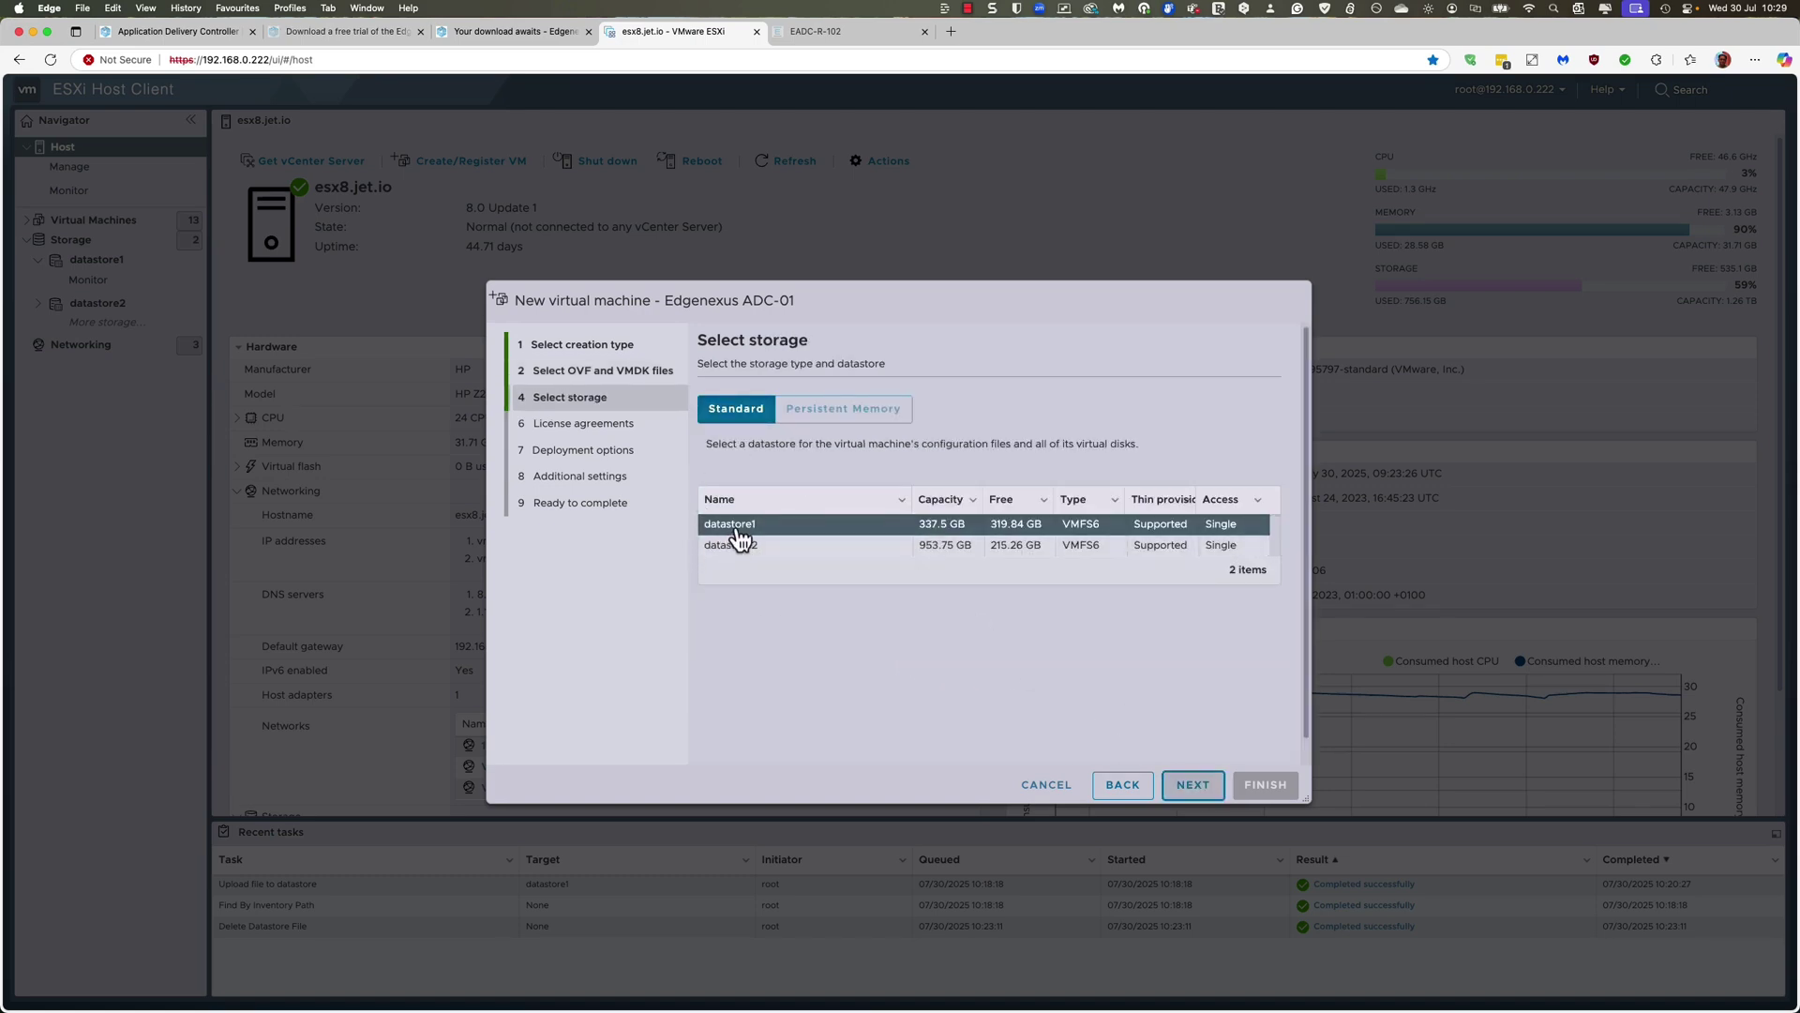
Step: Place the new VM on datastore2 and proceed to deployment options
left_click(744, 551)
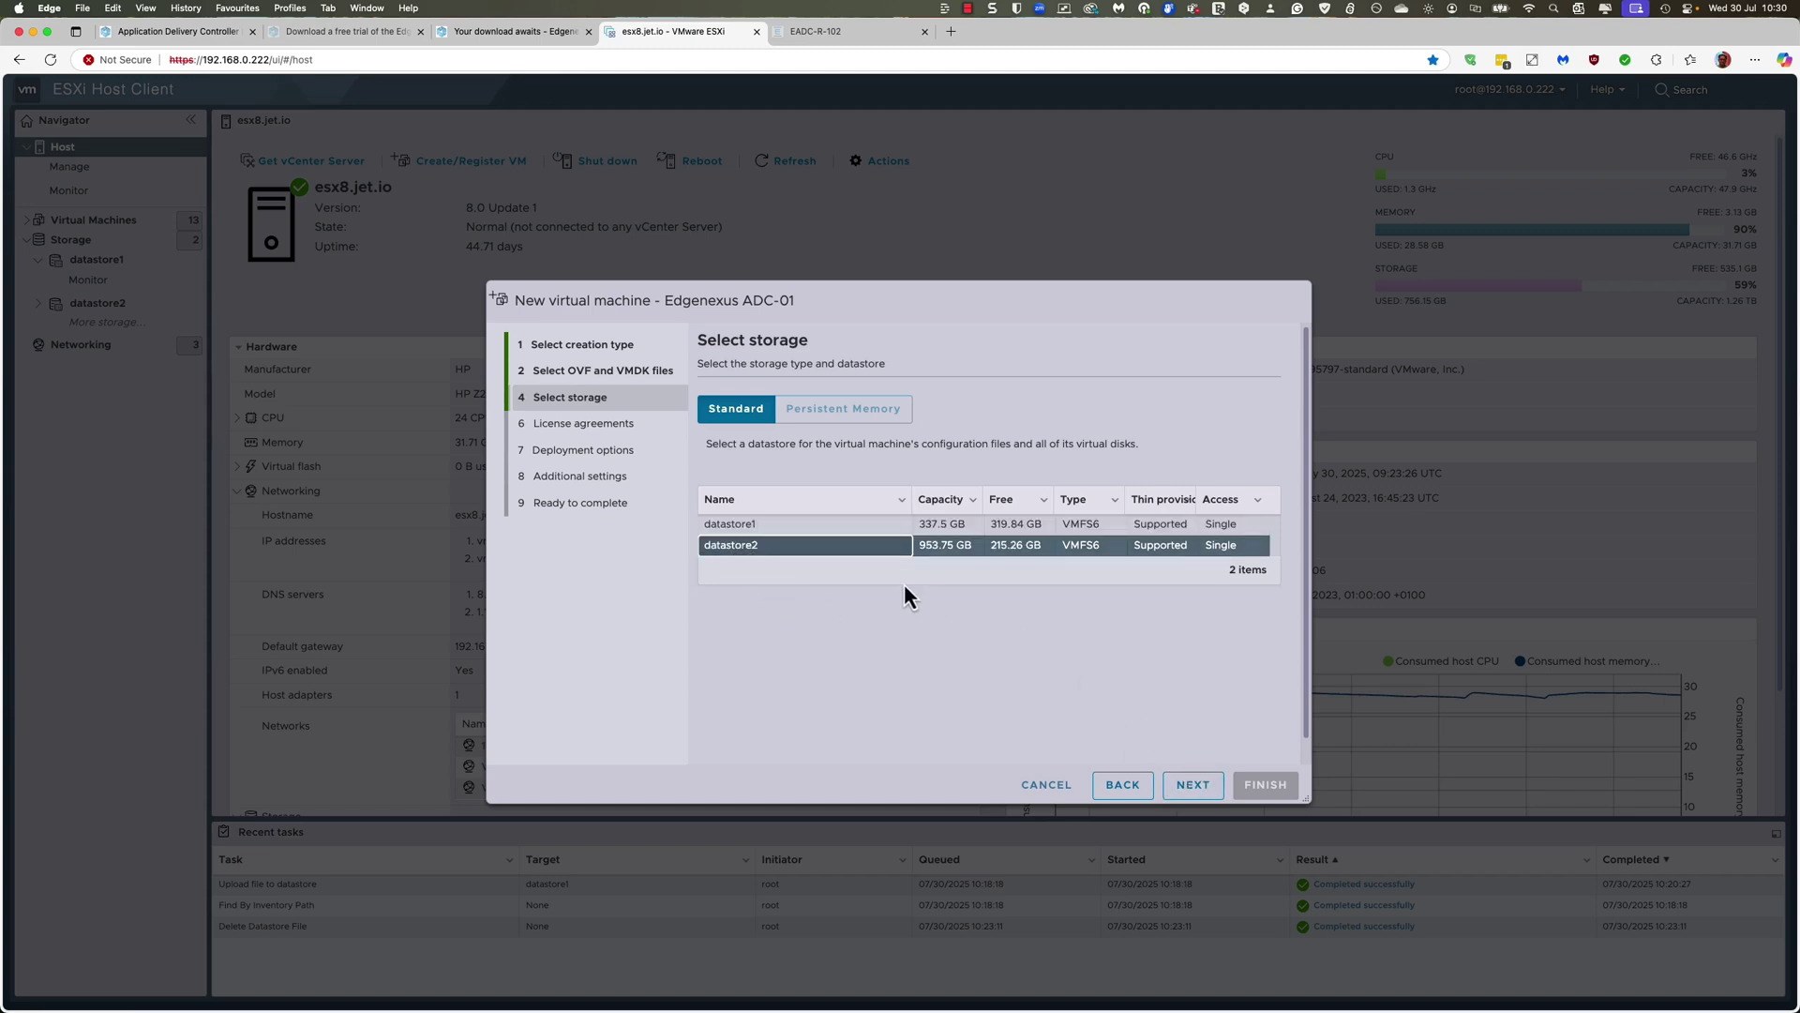
left_click(1189, 789)
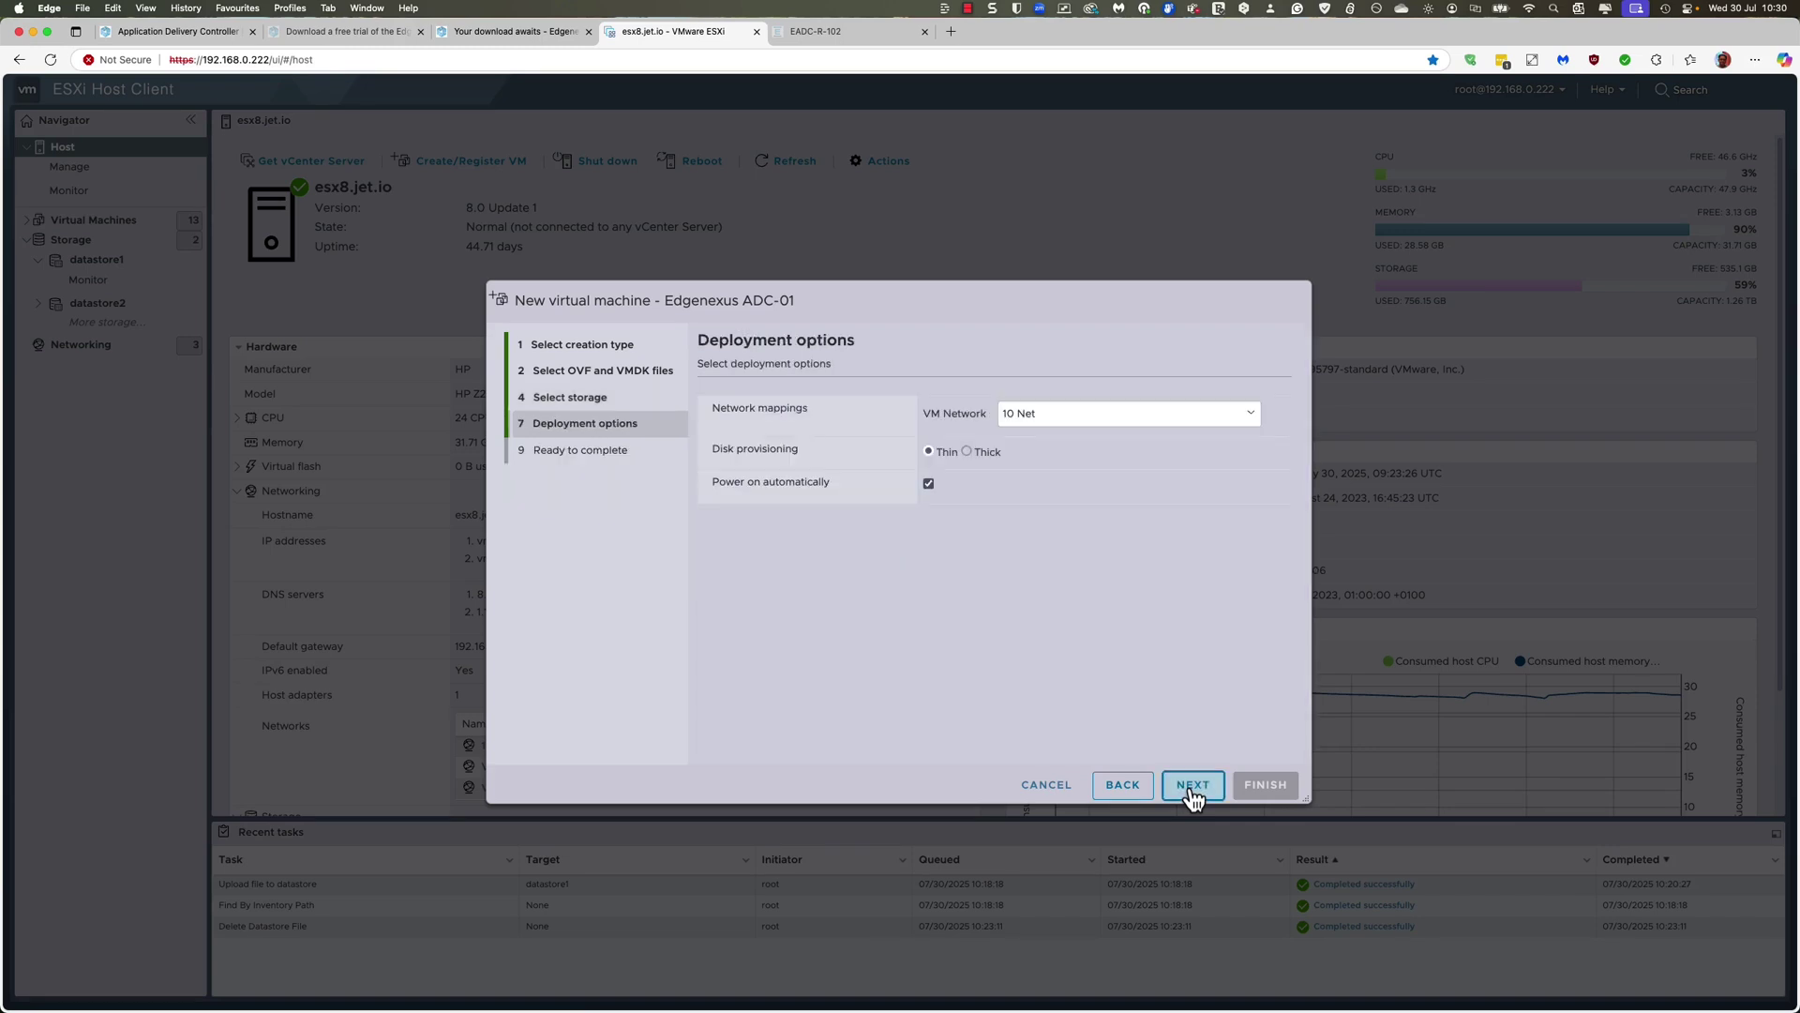
left_click(1121, 416)
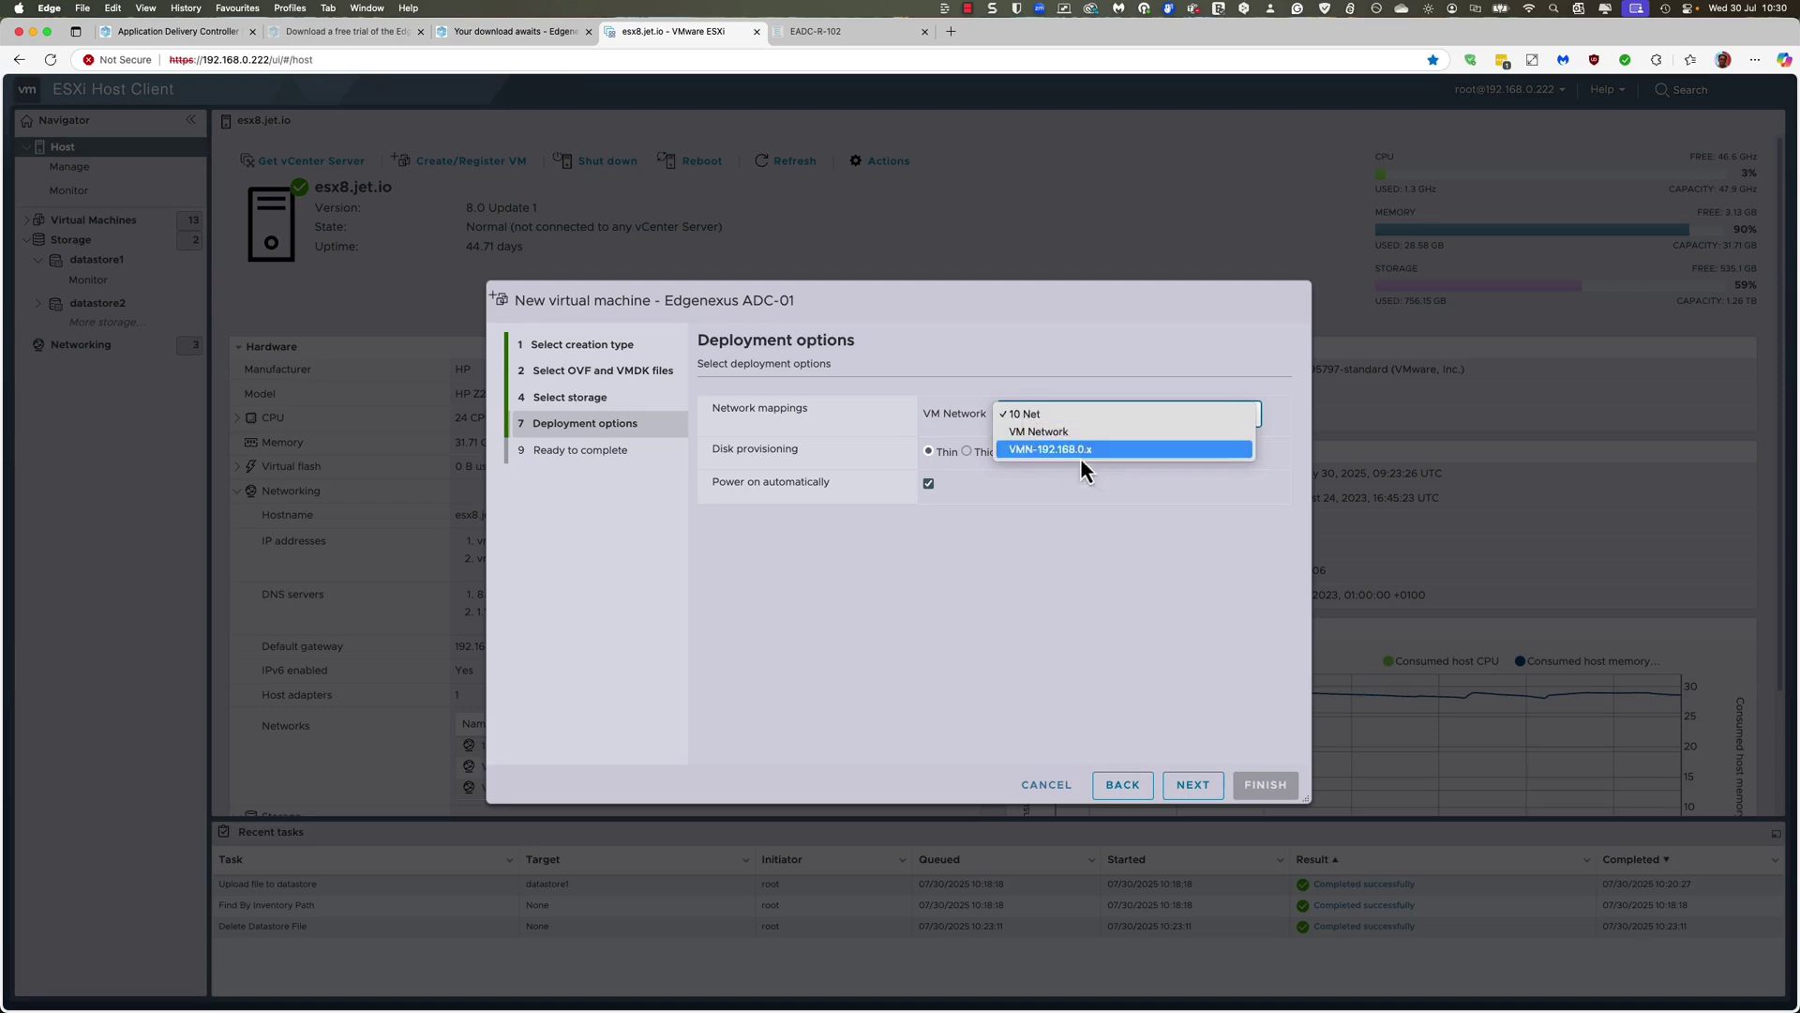
left_click(1067, 510)
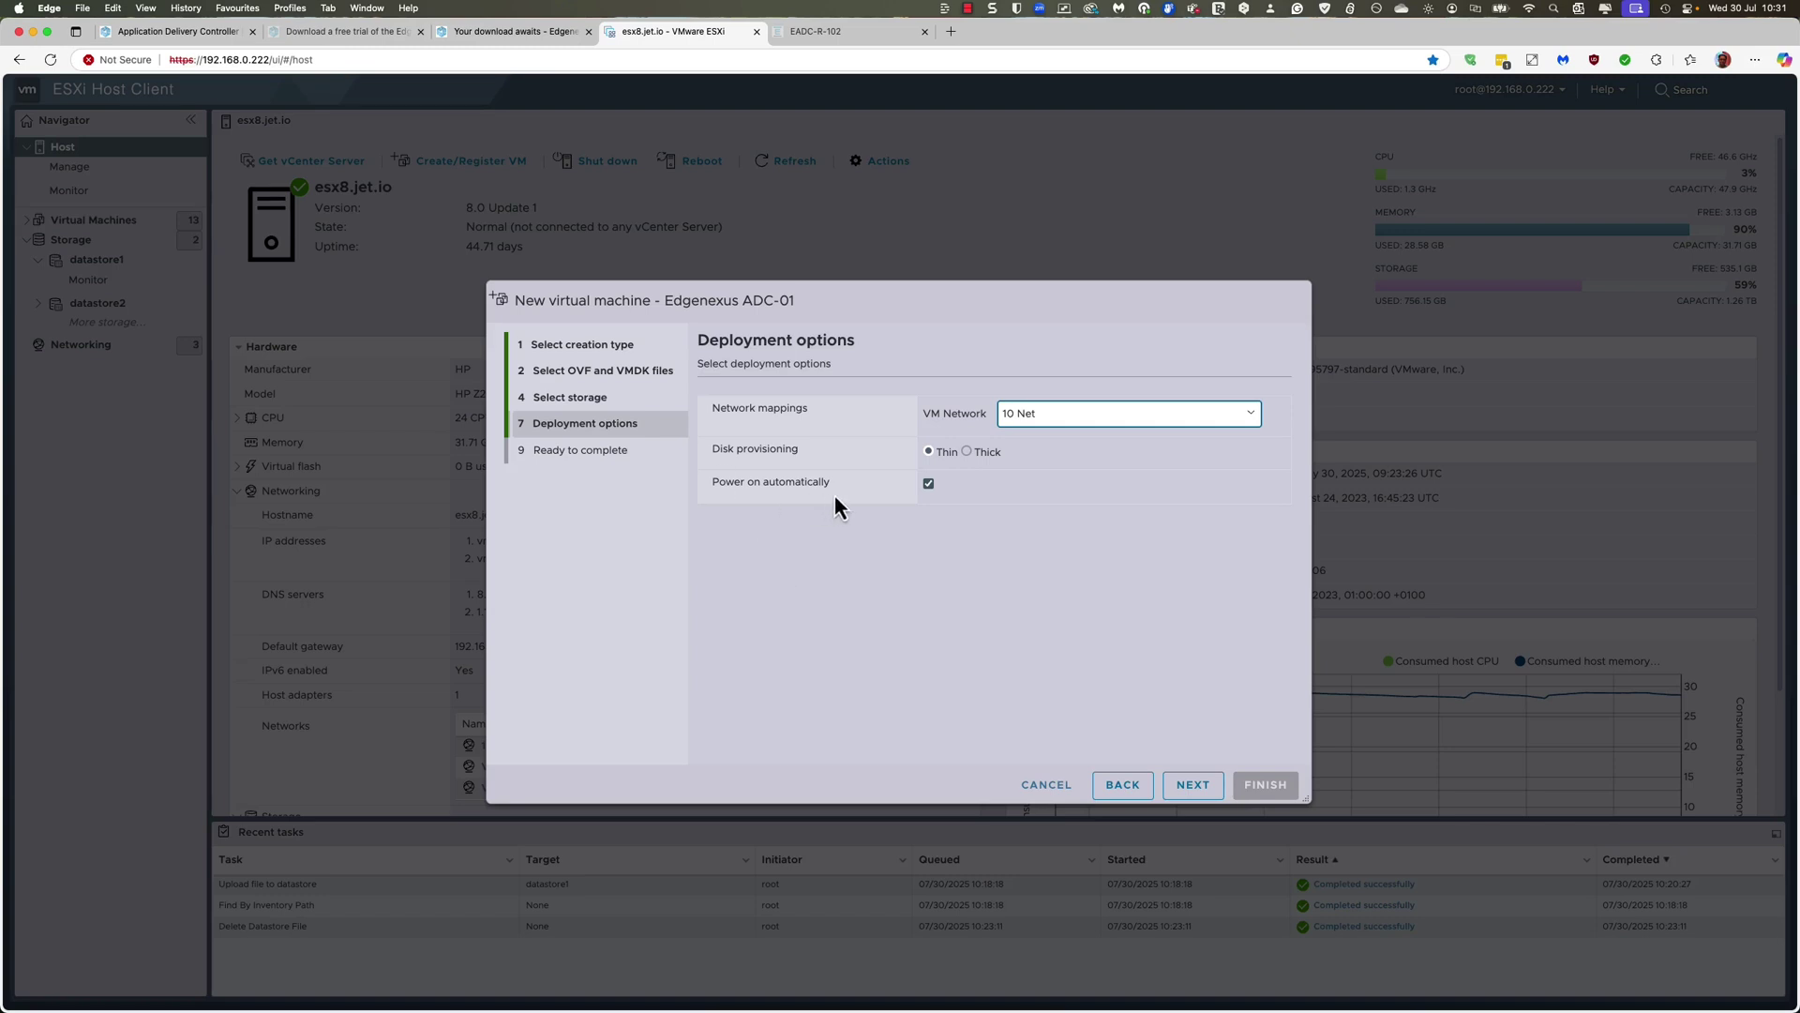
Step: Review the Ready to complete summary, step back through the wizard, then return to the summary
left_click(1201, 786)
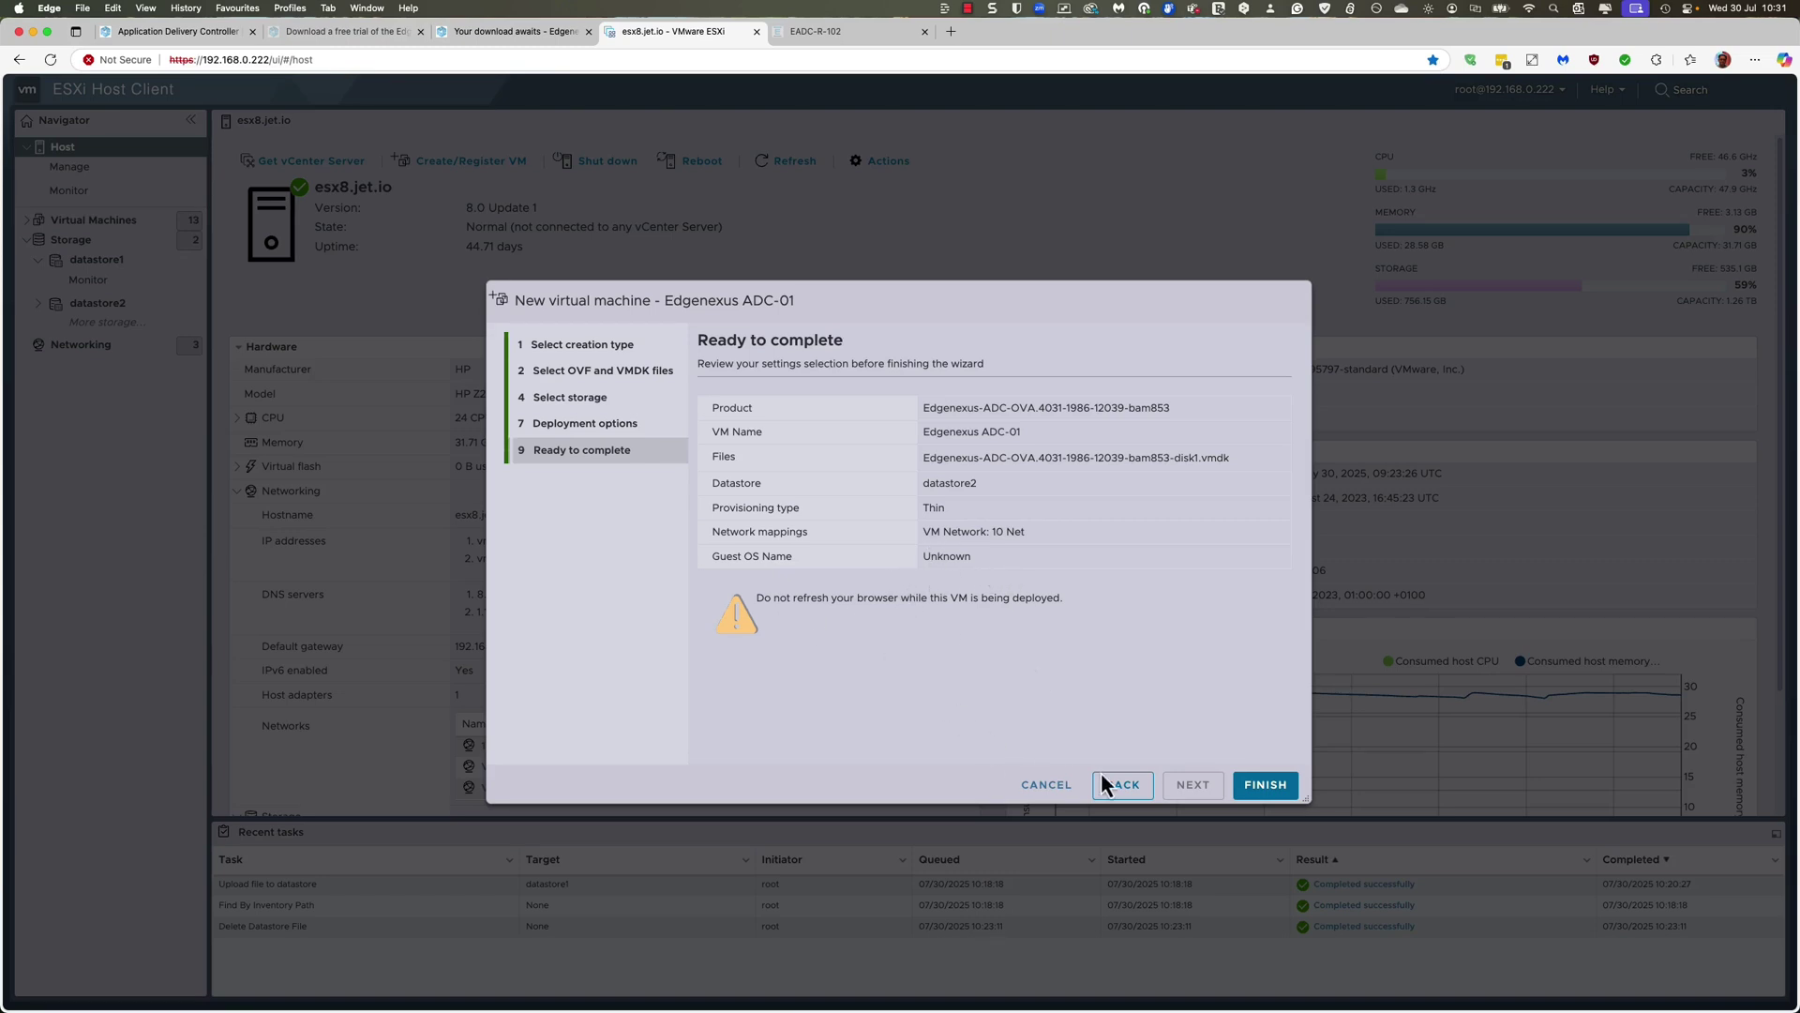
left_click(1123, 792)
left_click(1123, 792)
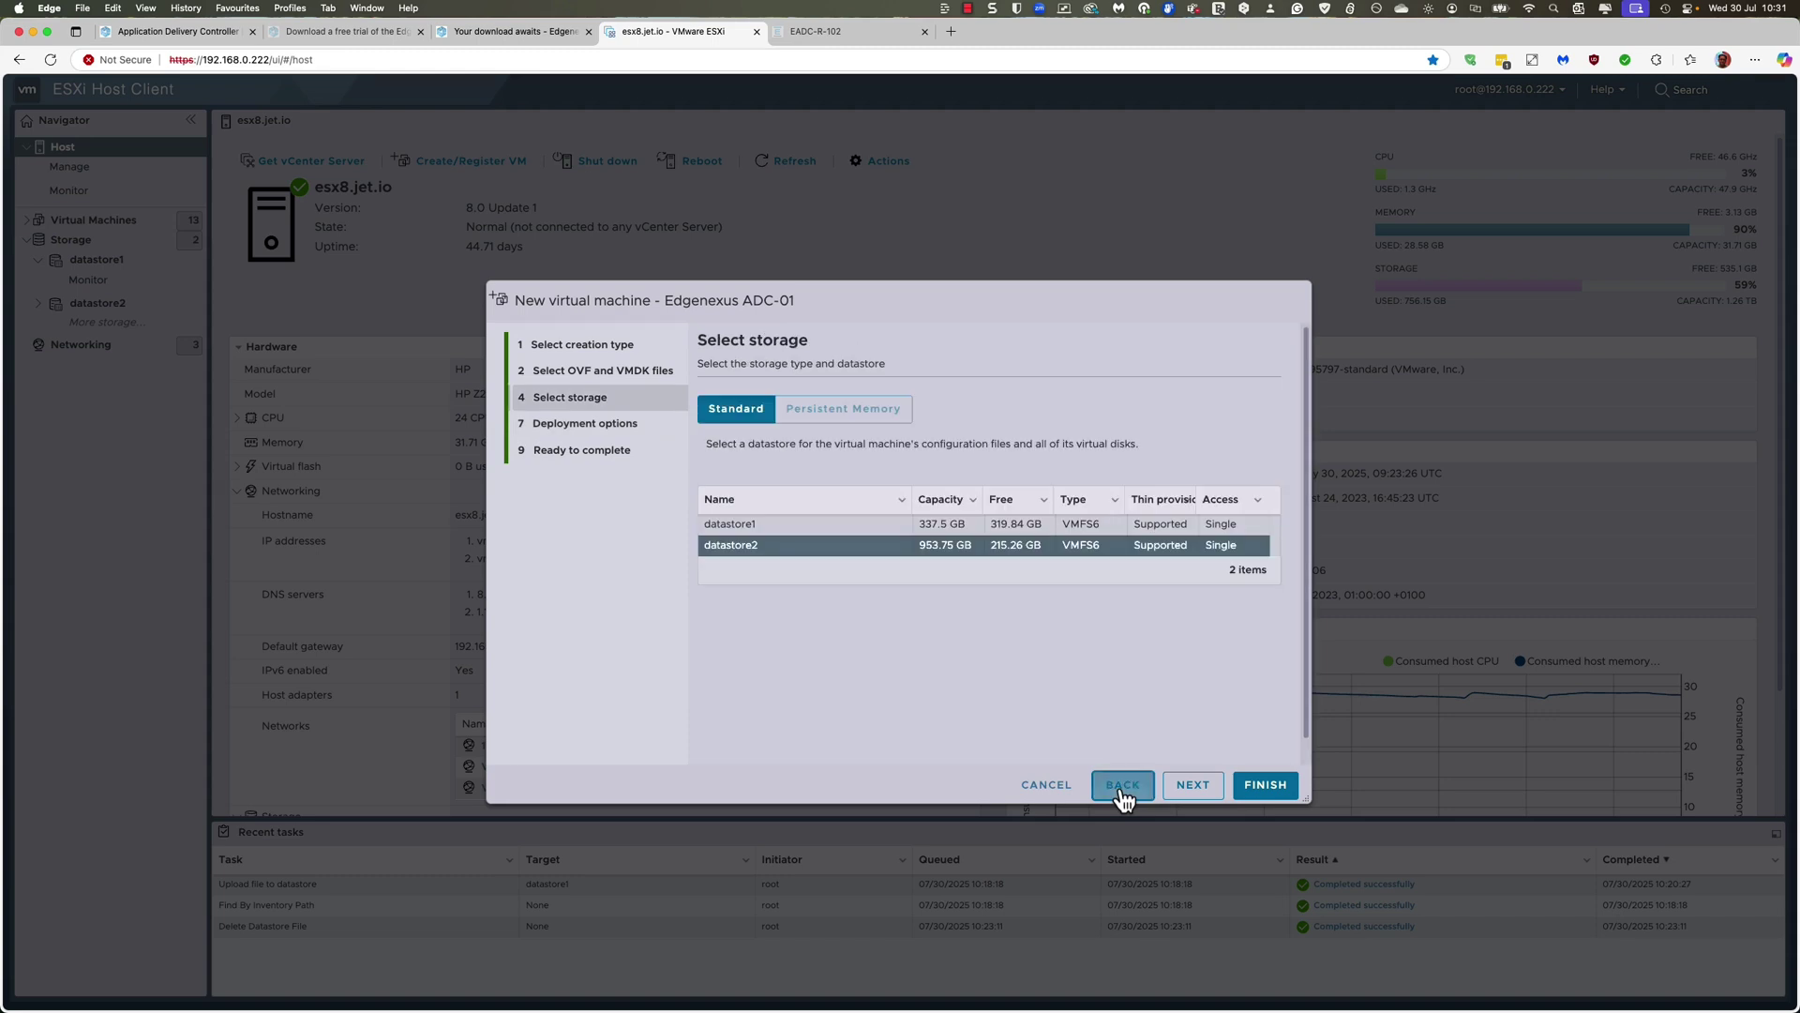
left_click(1123, 793)
left_click(1122, 794)
left_click(1176, 791)
left_click(1175, 792)
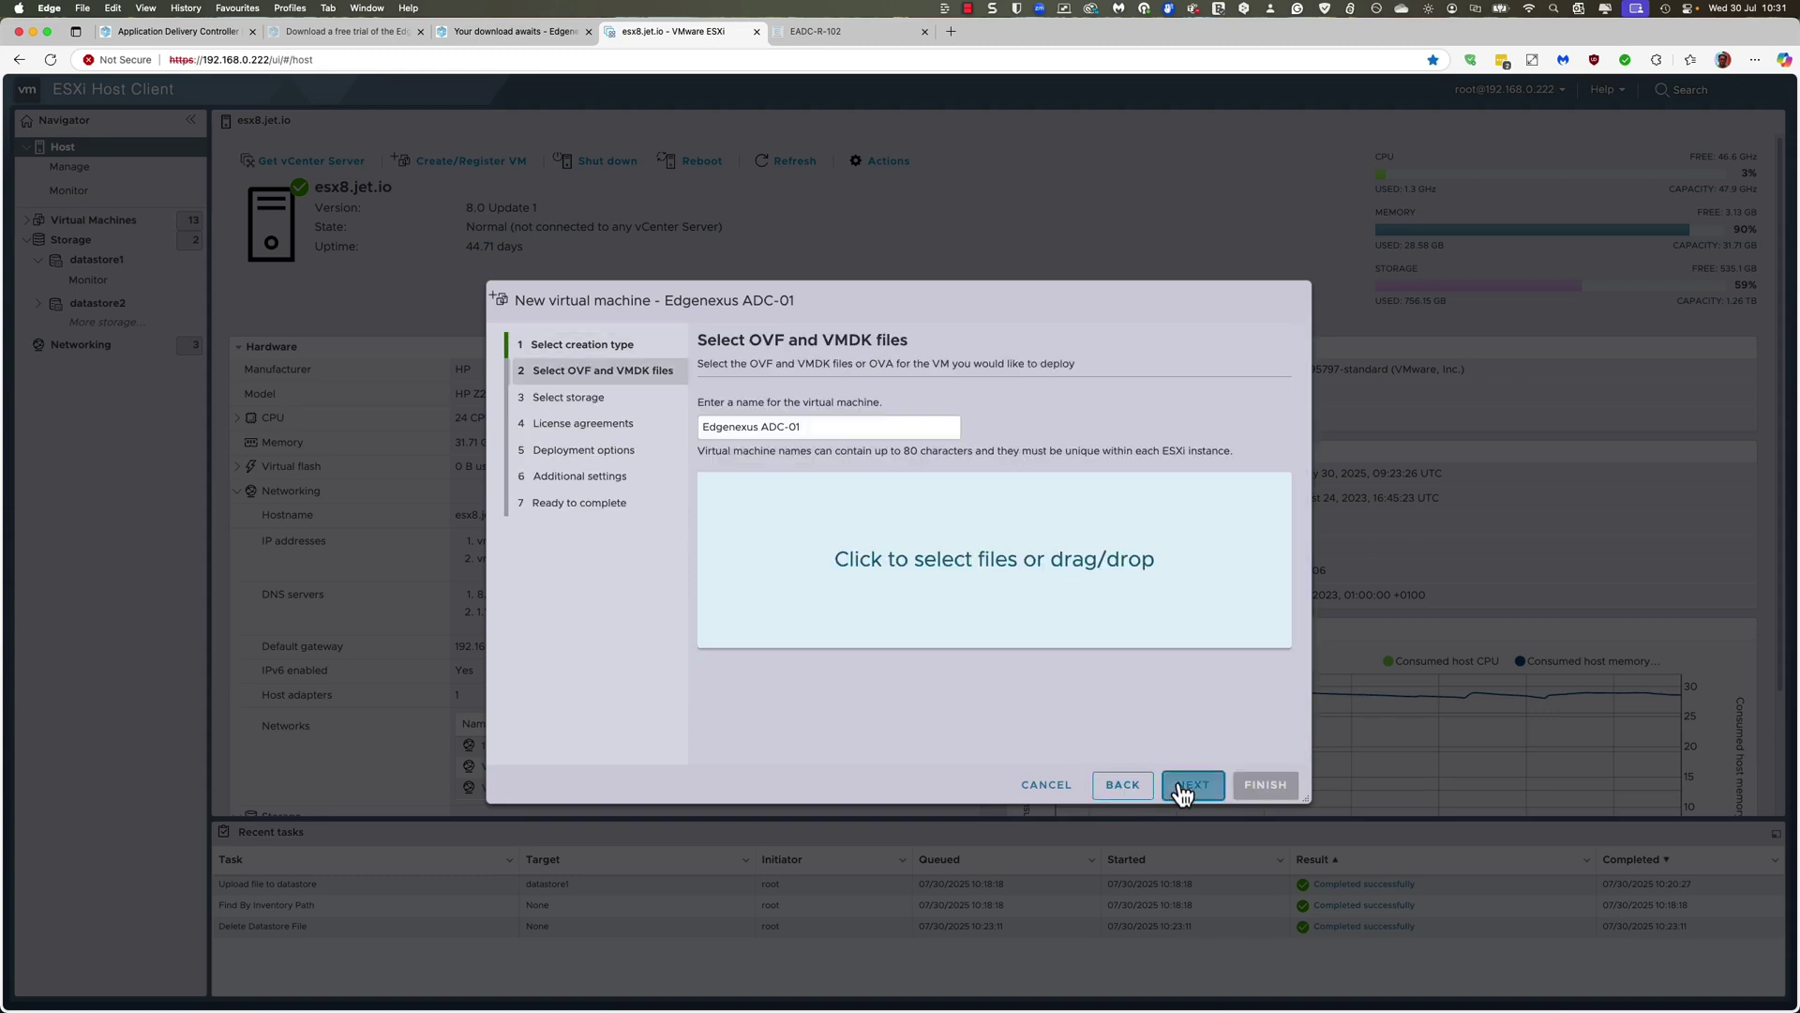
left_click(1189, 789)
left_click(1192, 788)
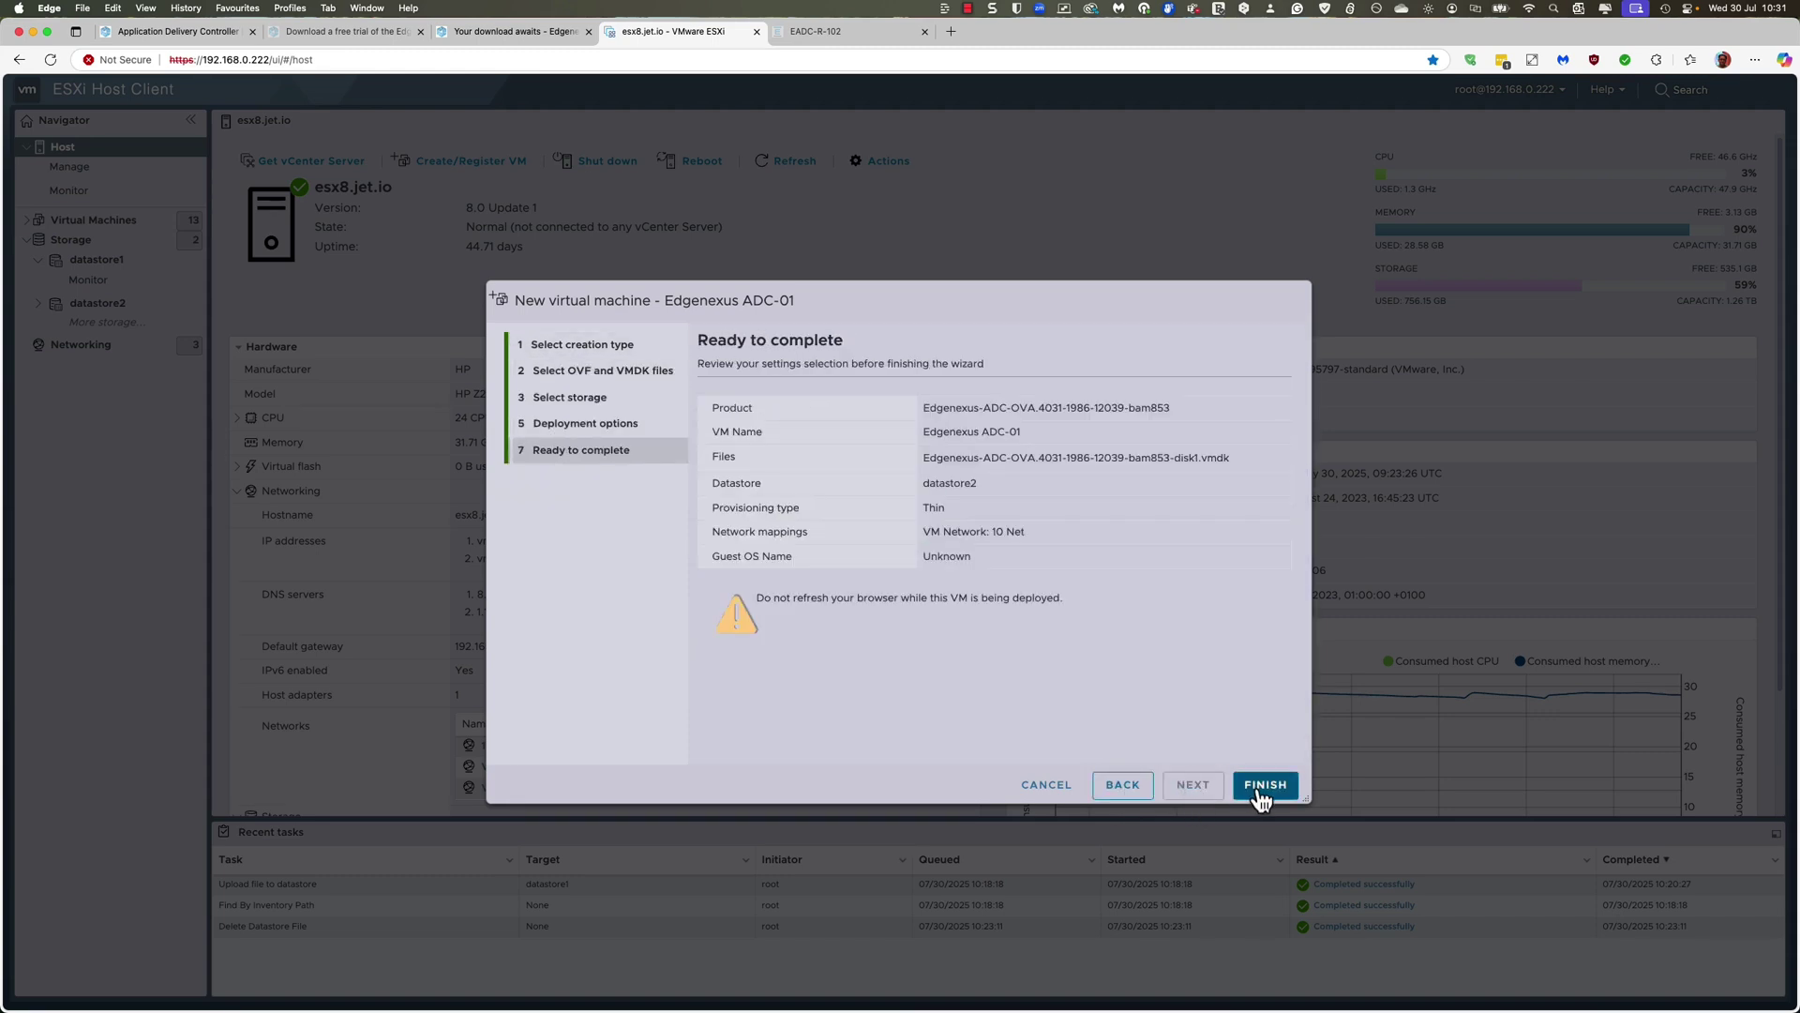
Step: Finish deploying Edgenexus ADC-01 and, once imported, expand Virtual Machines in the Navigator
left_click(1258, 791)
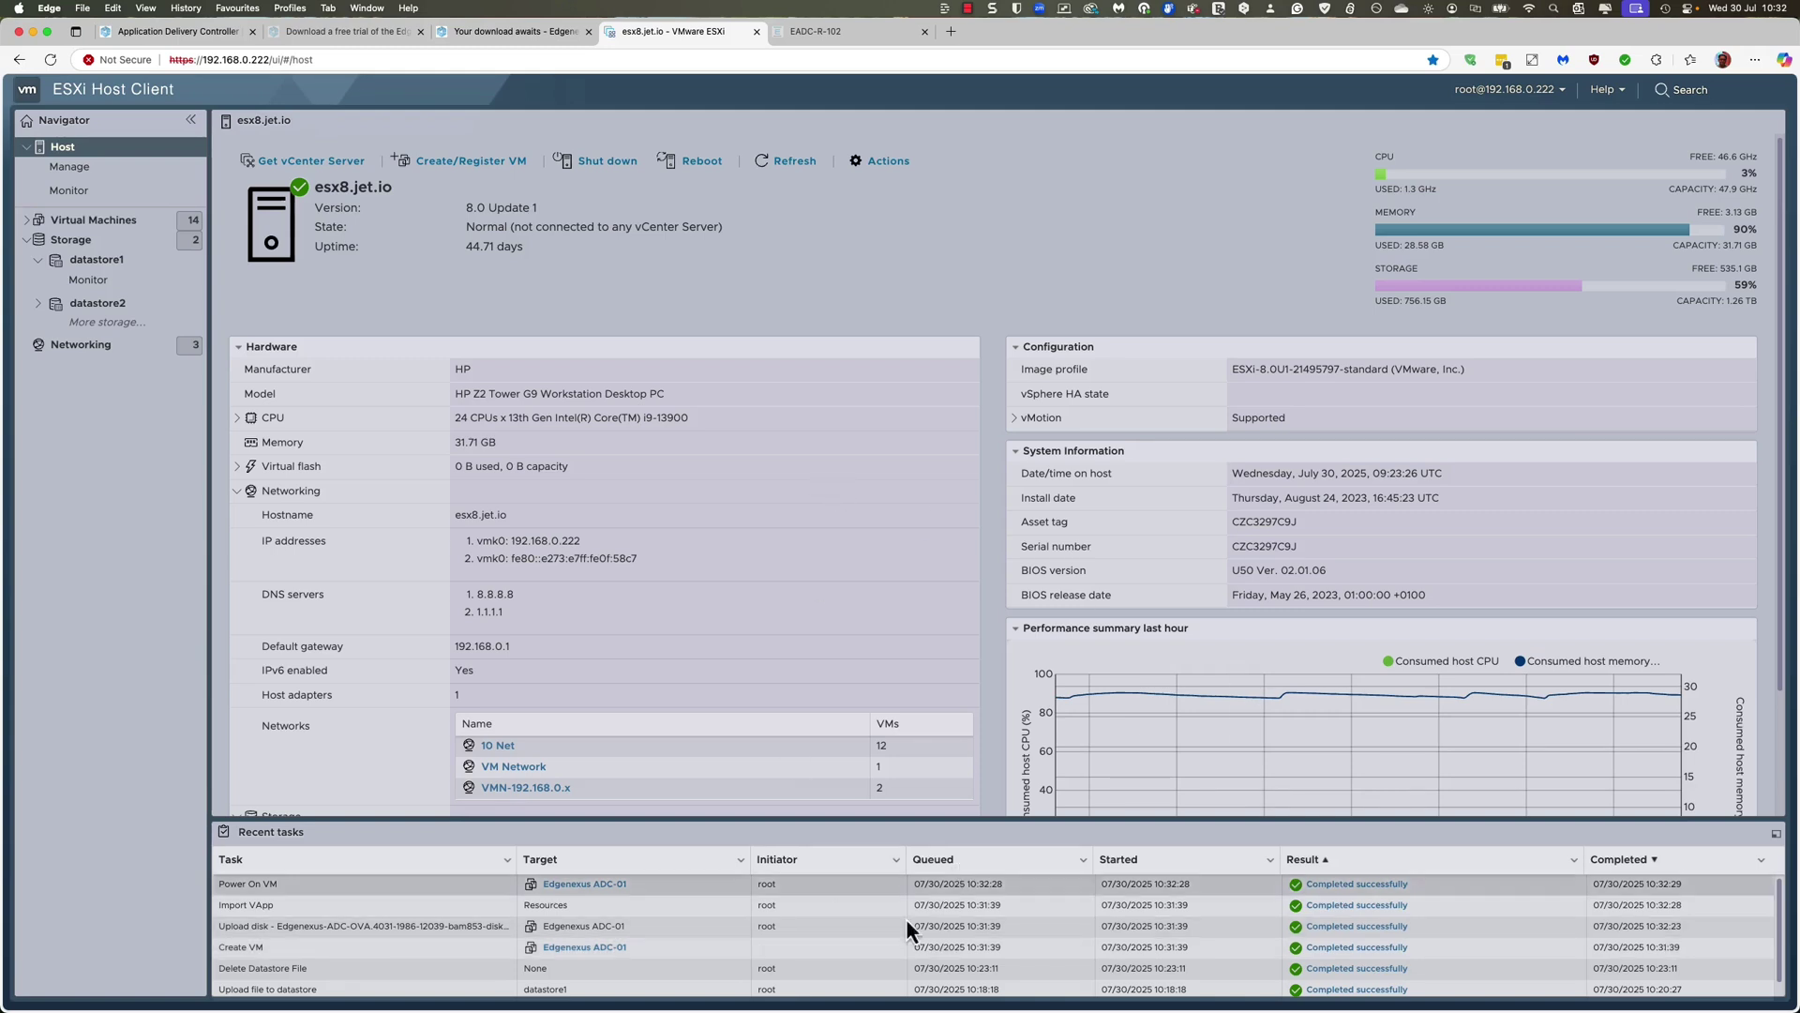
left_click(29, 224)
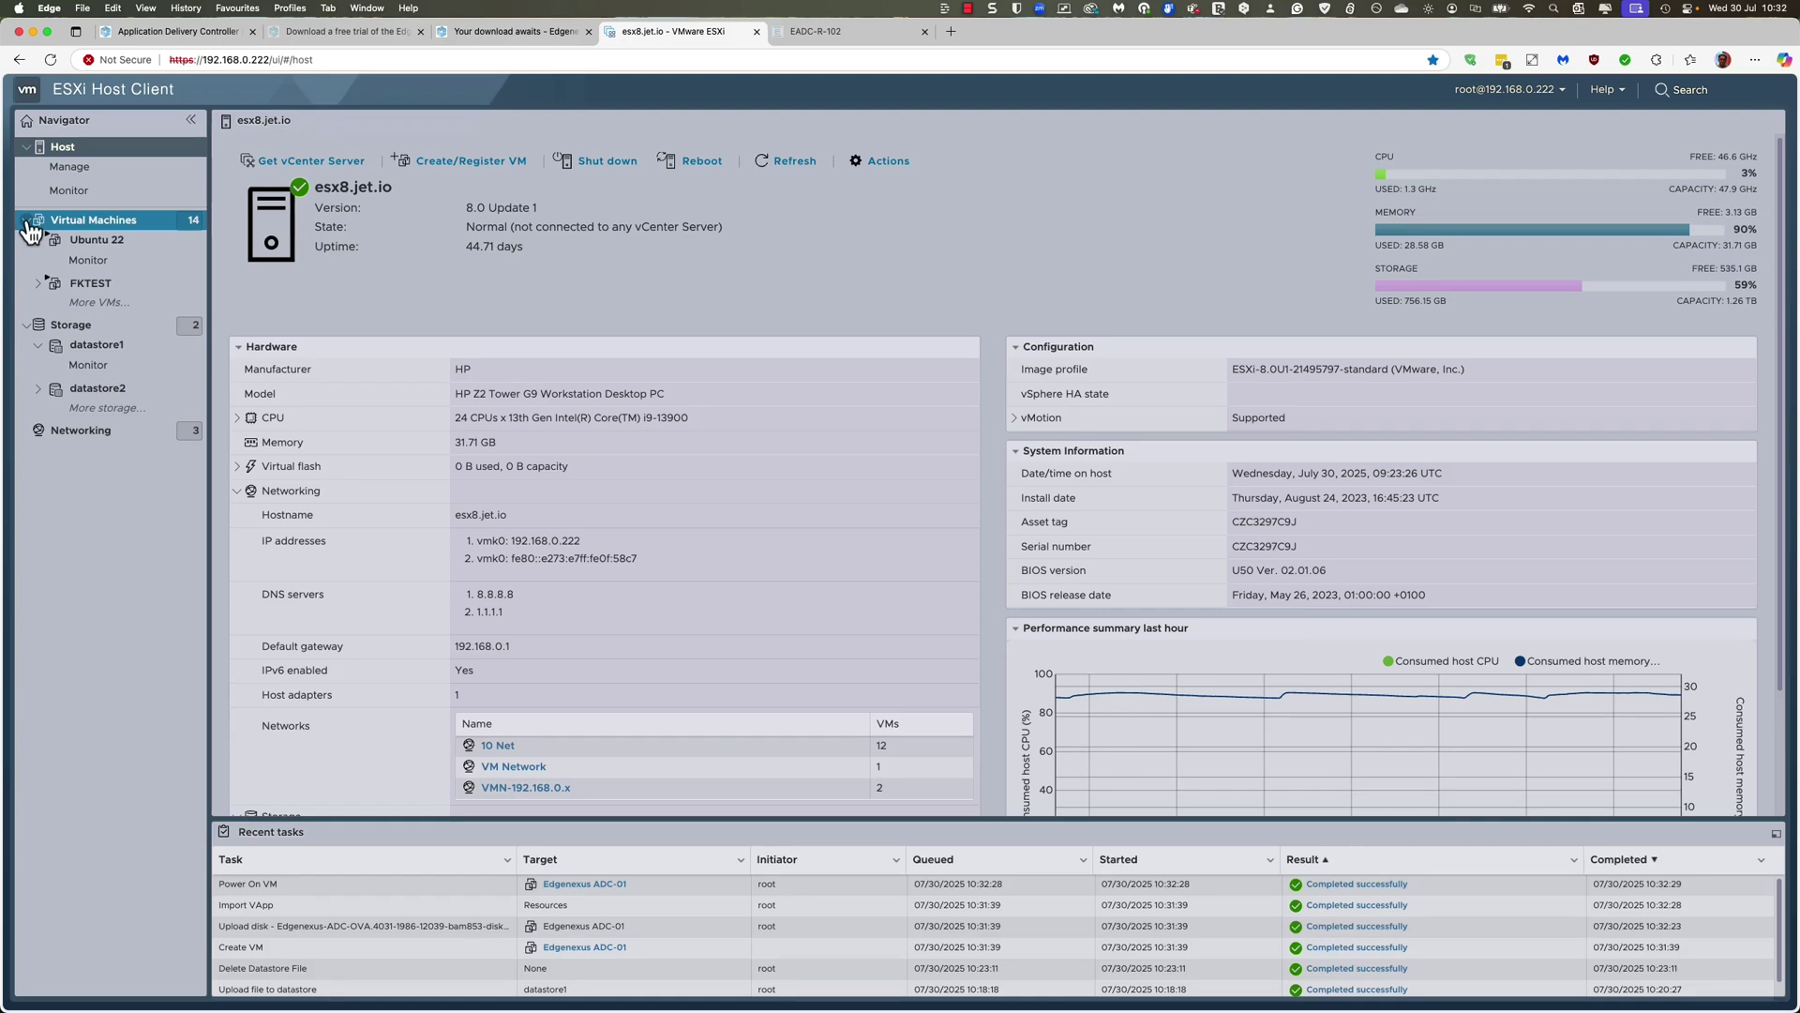
Step: Select Edgenexus ADC-01 and view its settings, closing them without changes
left_click(81, 227)
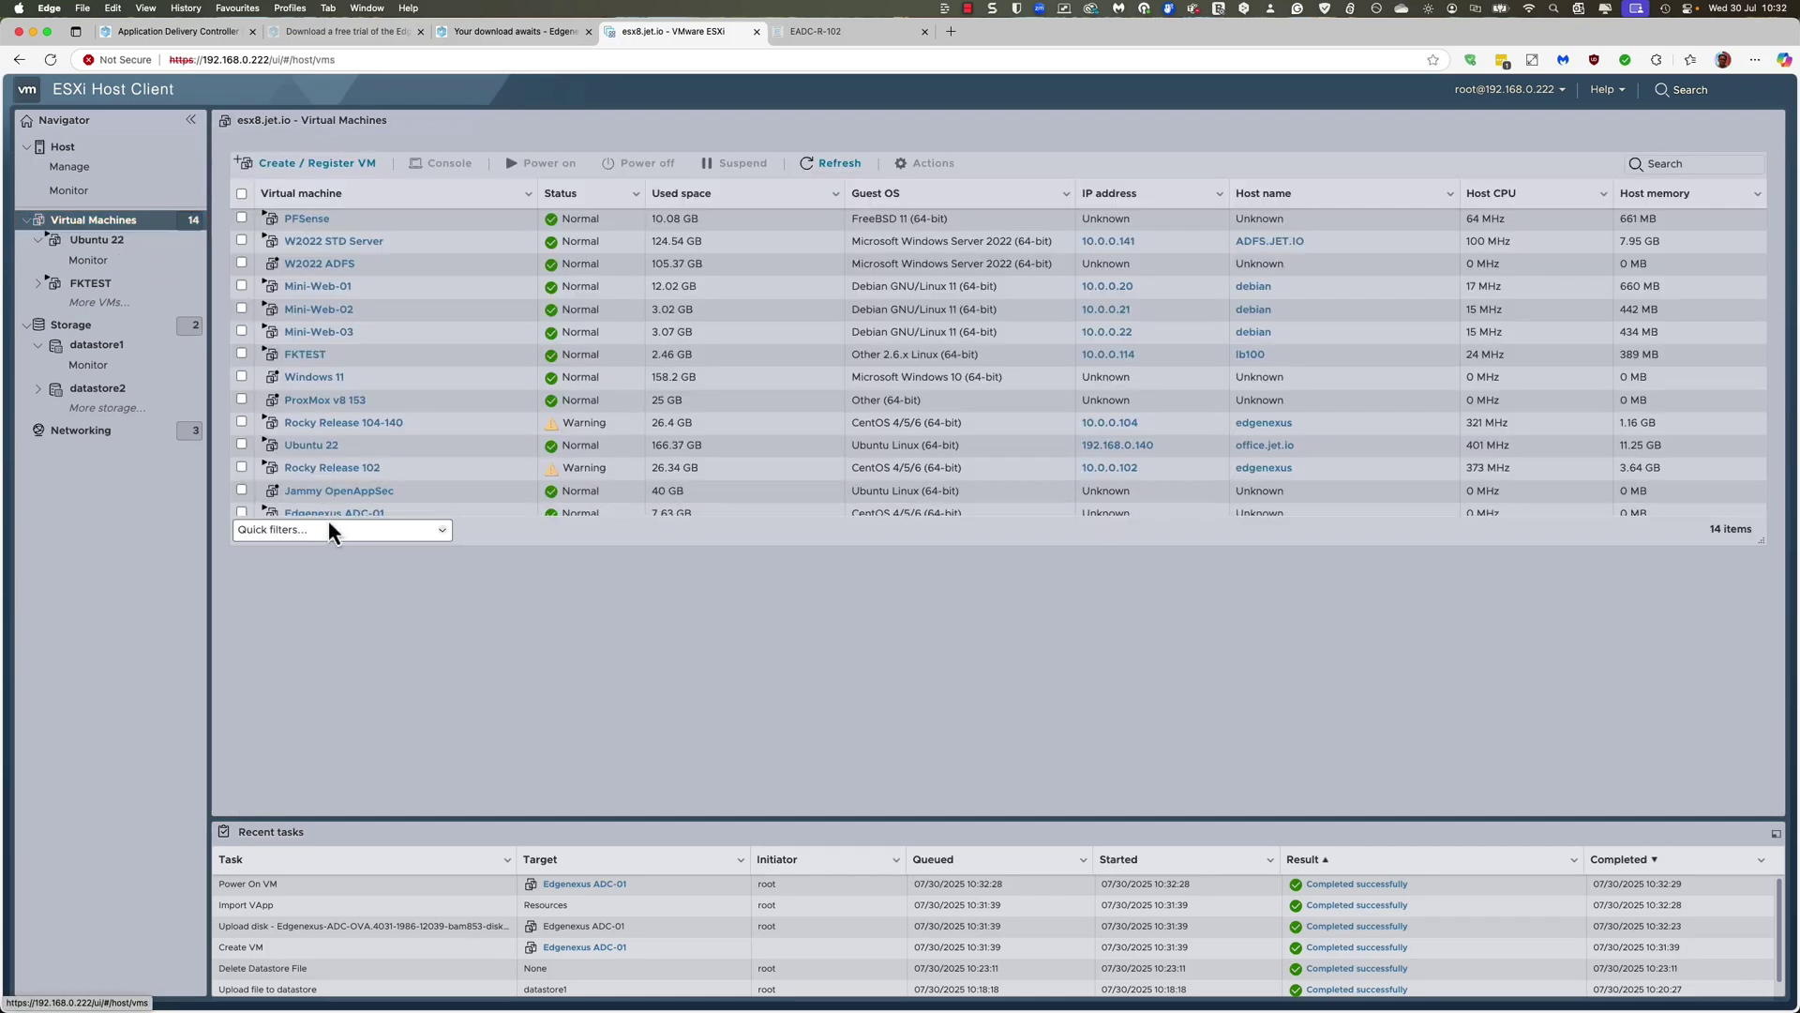
left_click(433, 515)
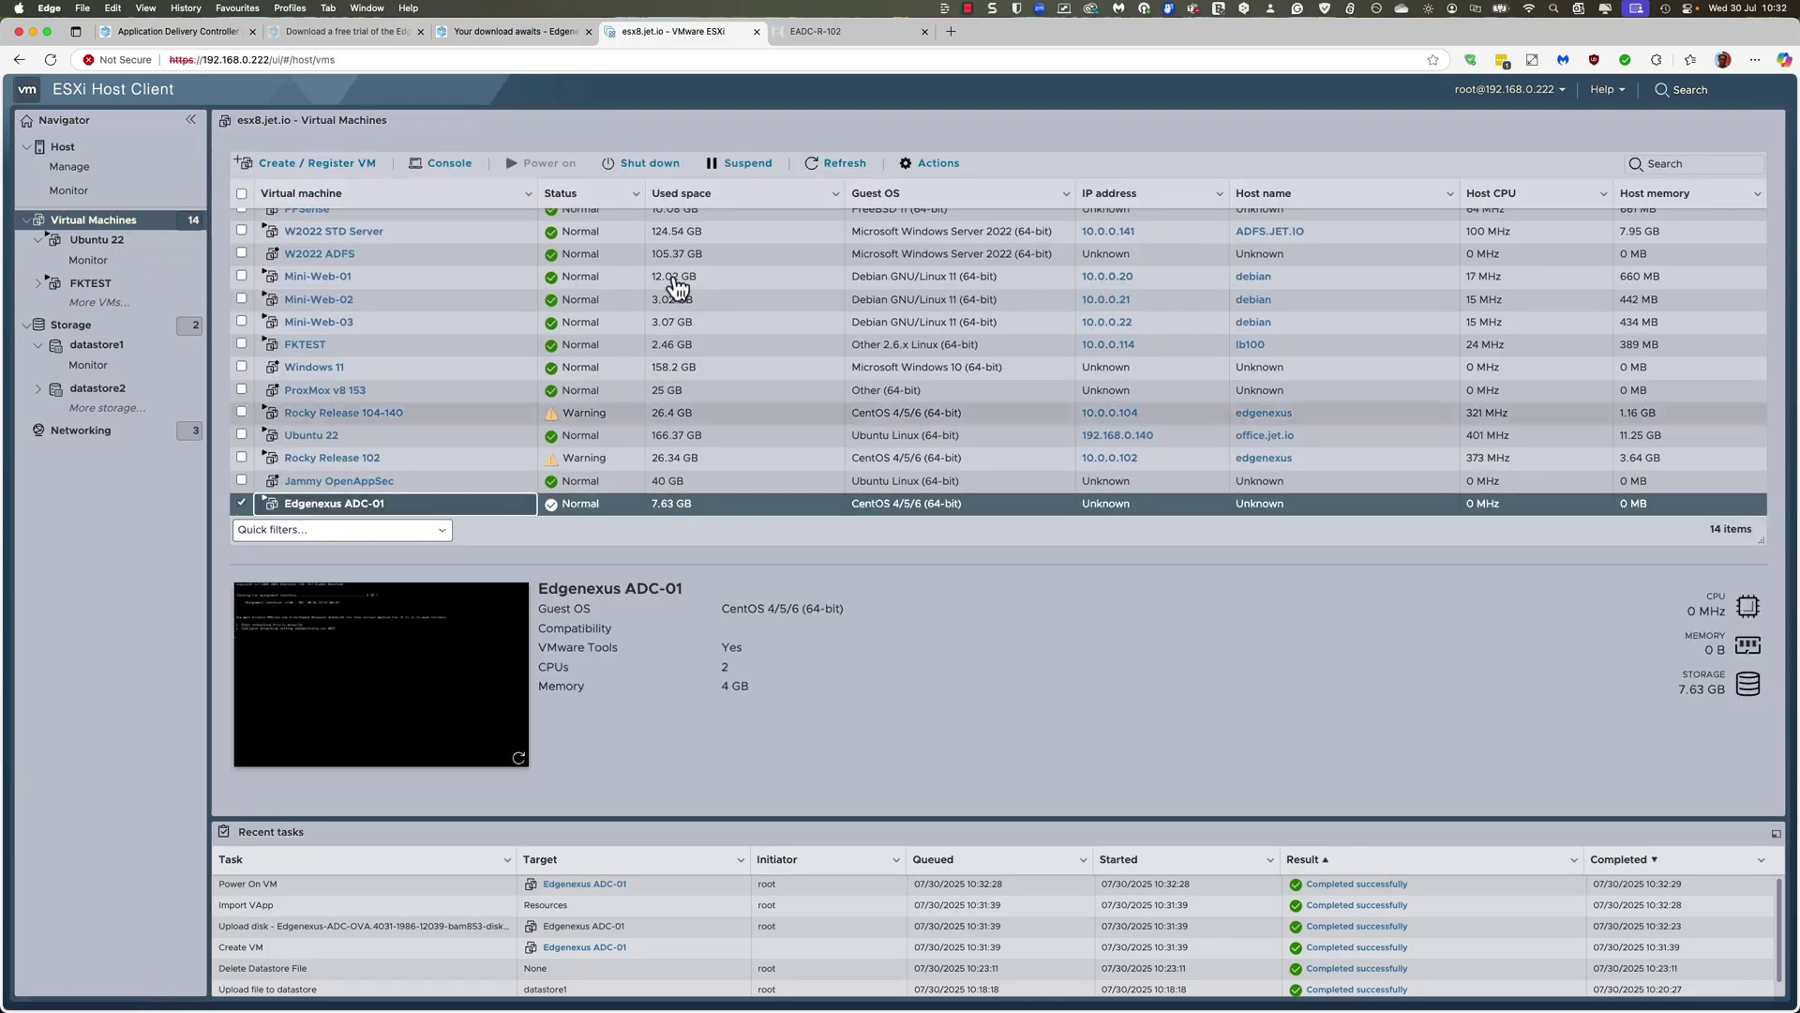
left_click(930, 165)
mouse_move(963, 341)
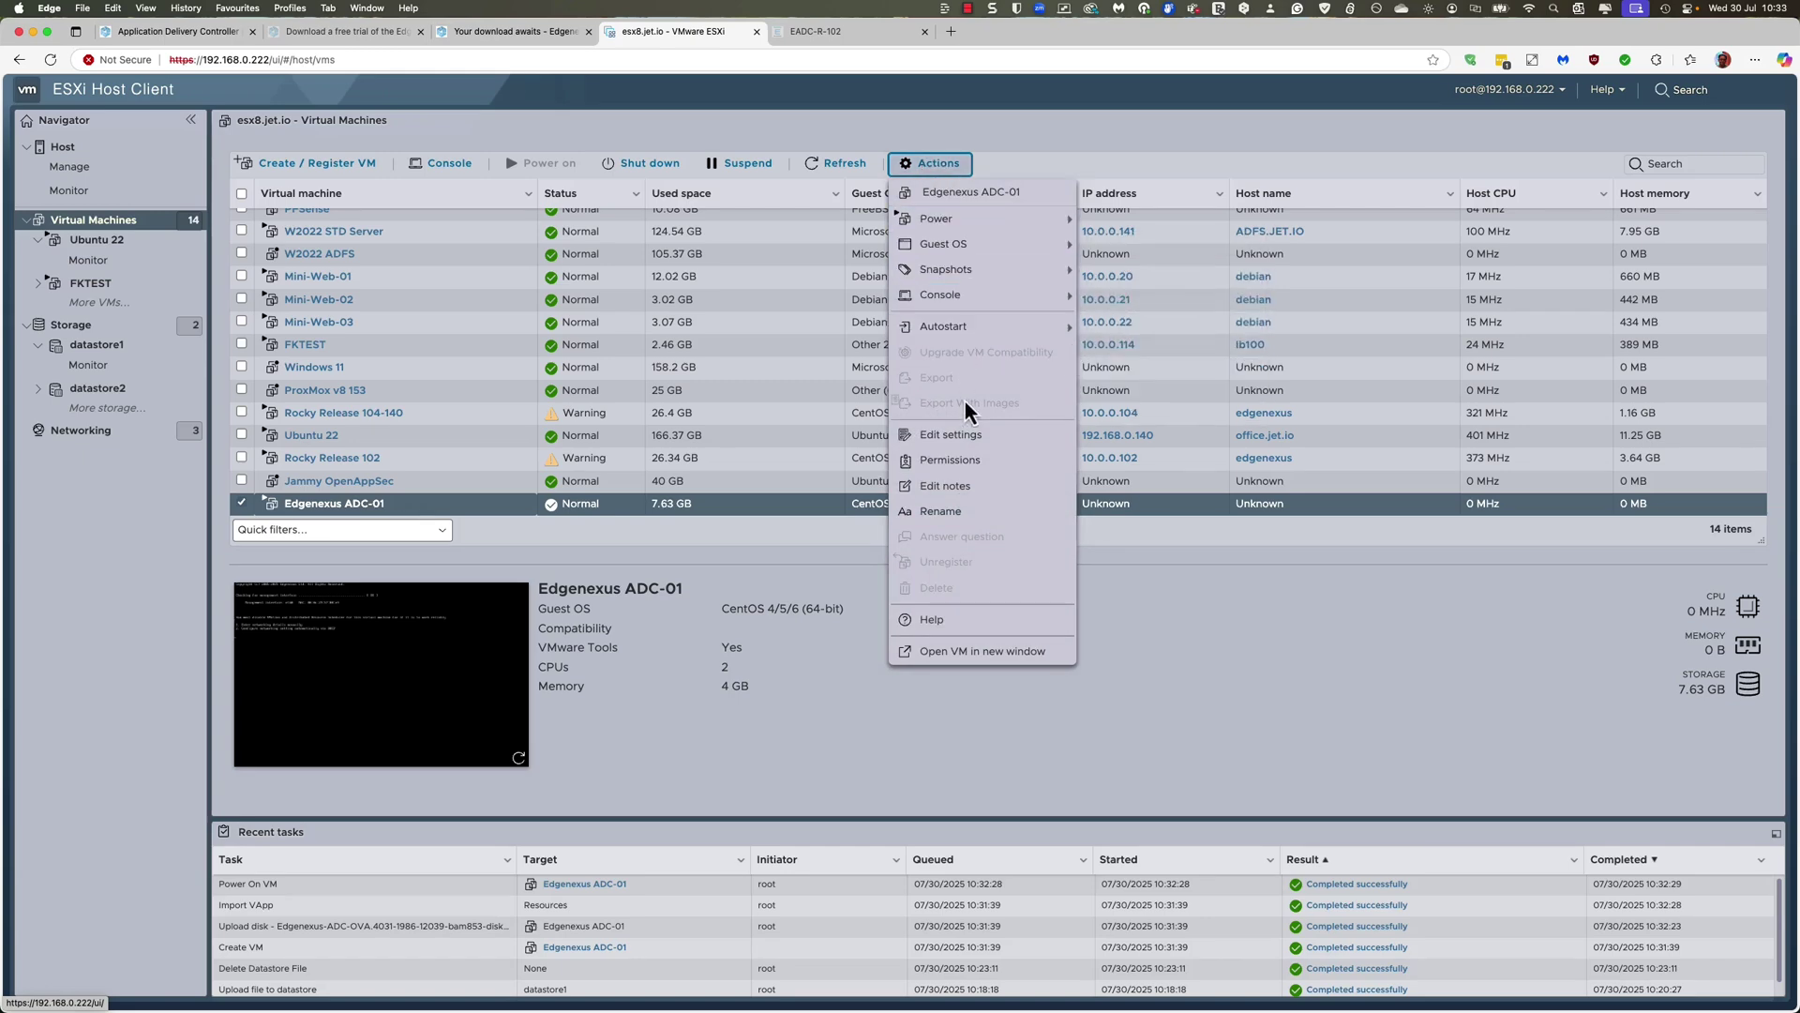
left_click(973, 438)
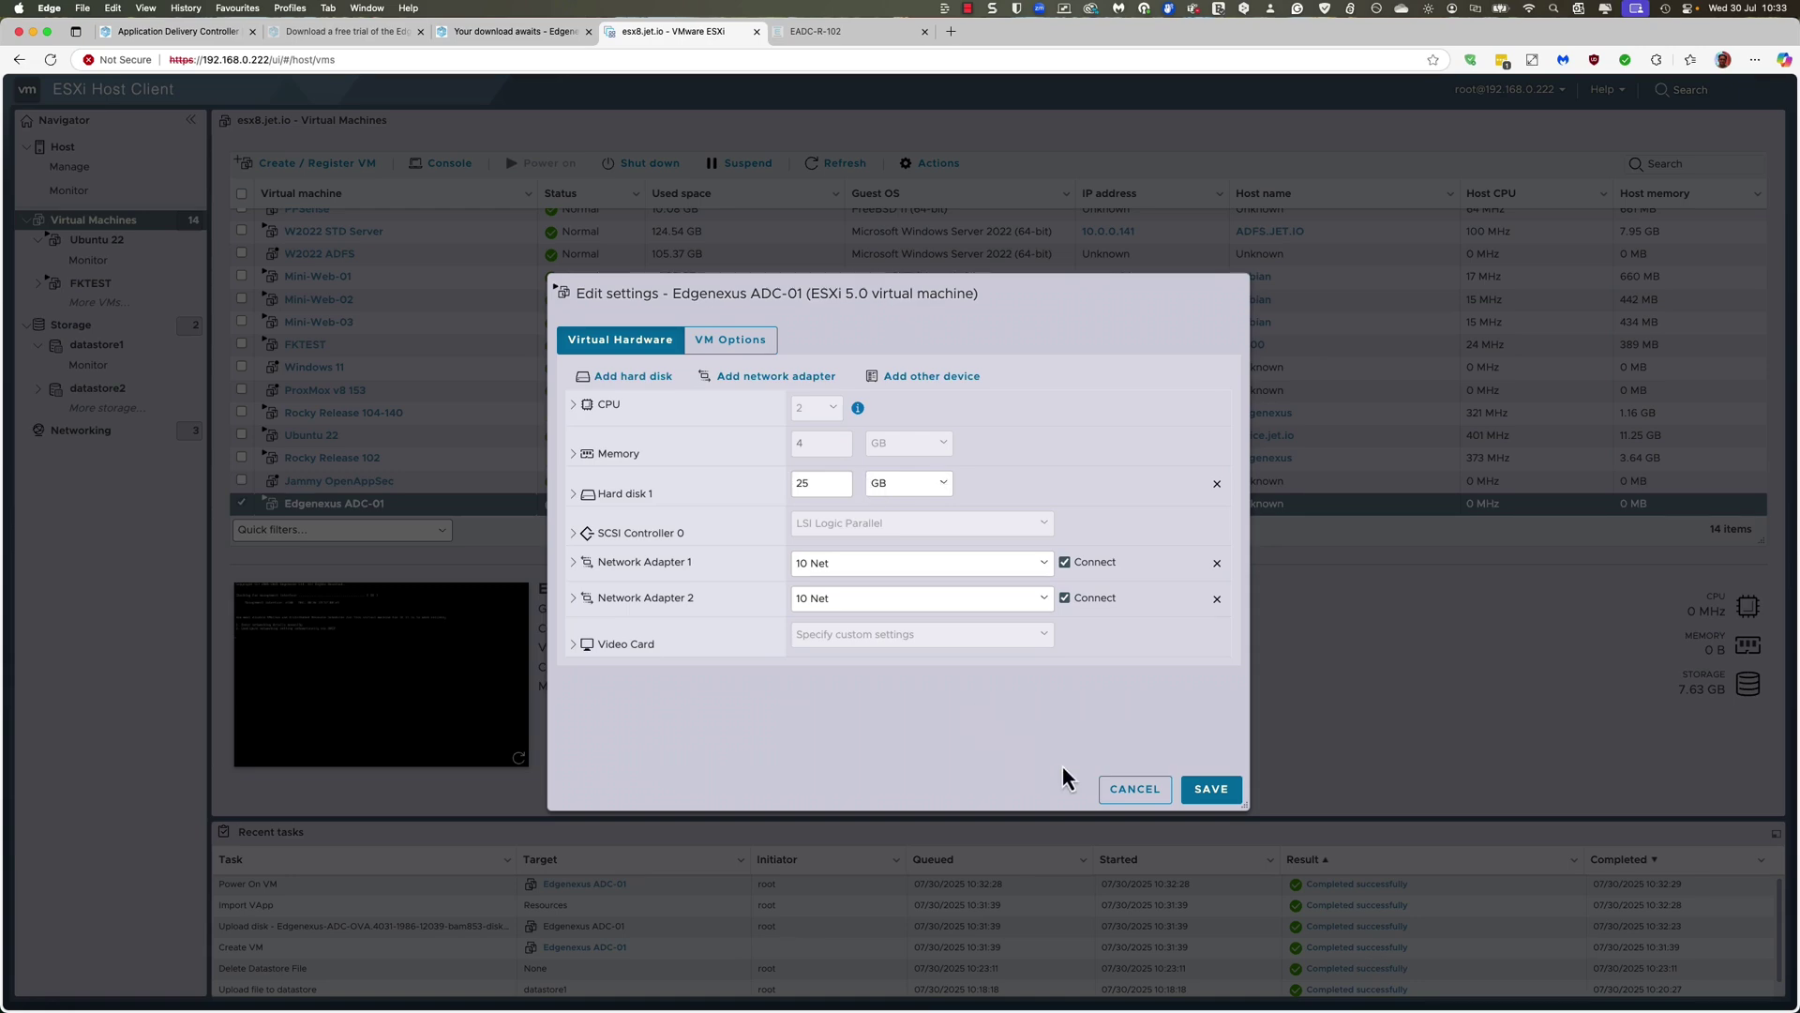
left_click(1134, 789)
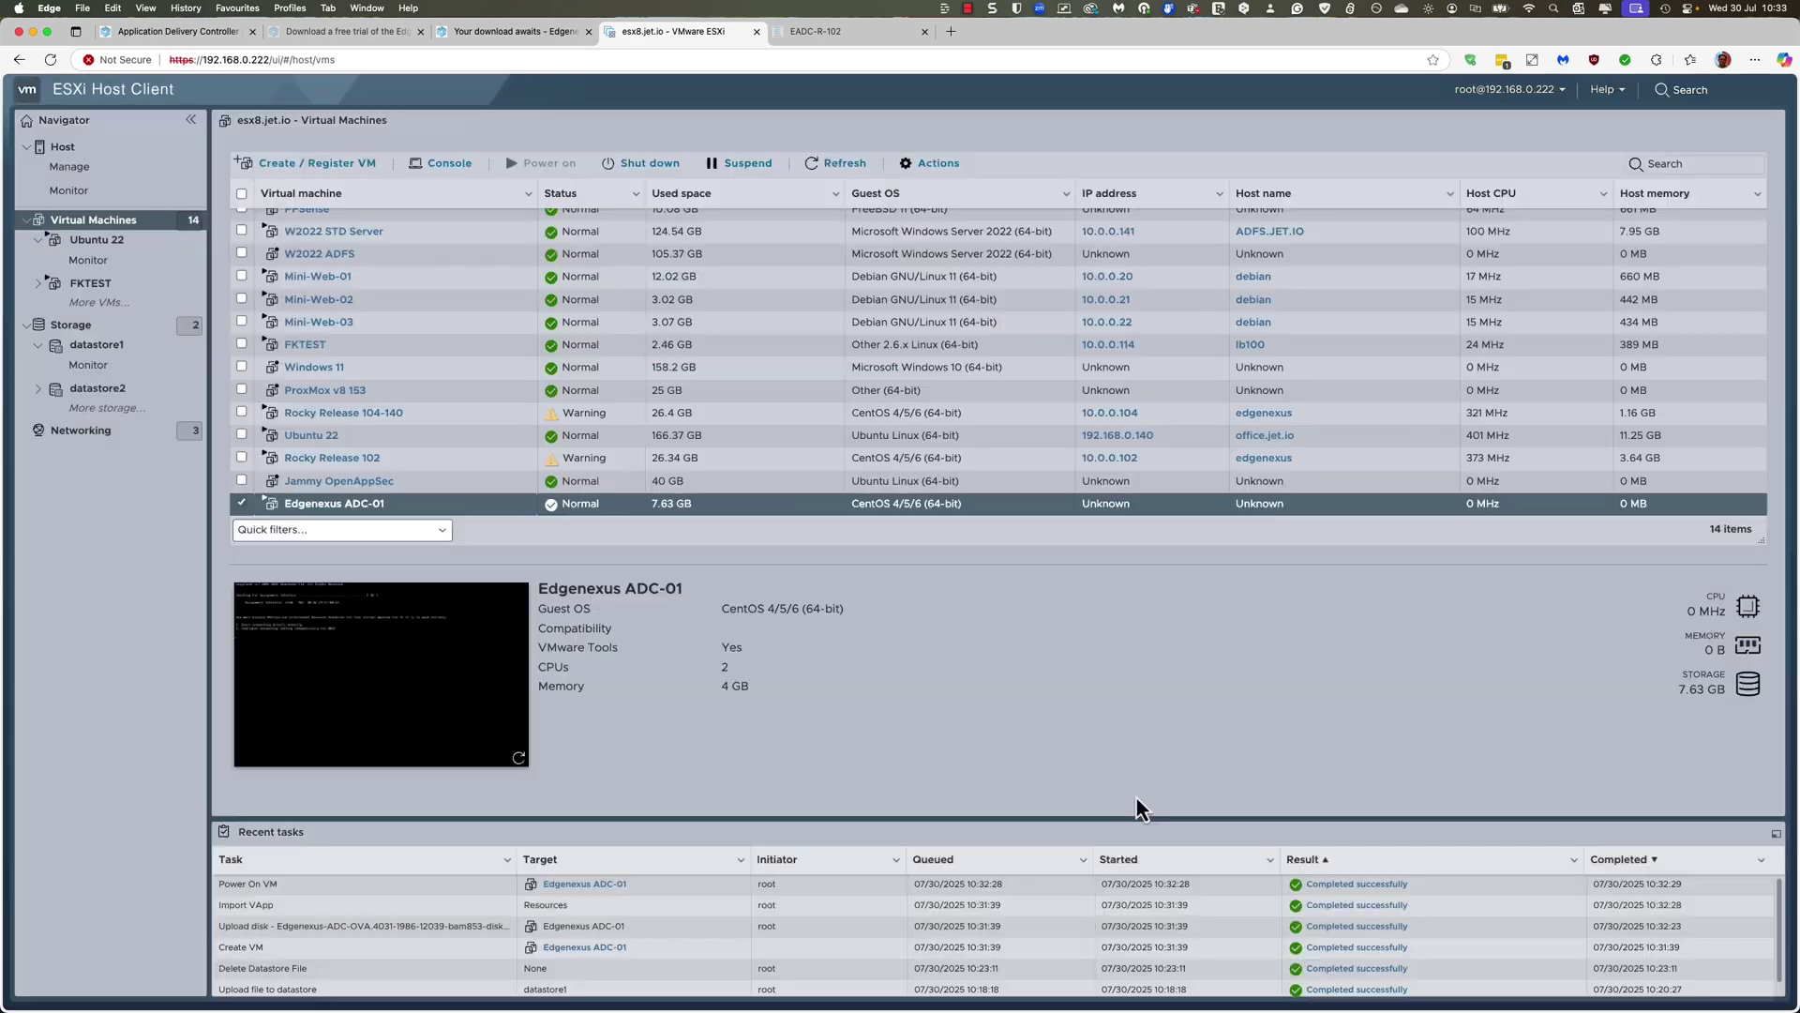
Step: Shut down Edgenexus ADC-01 and reopen its Edit settings
left_click(636, 170)
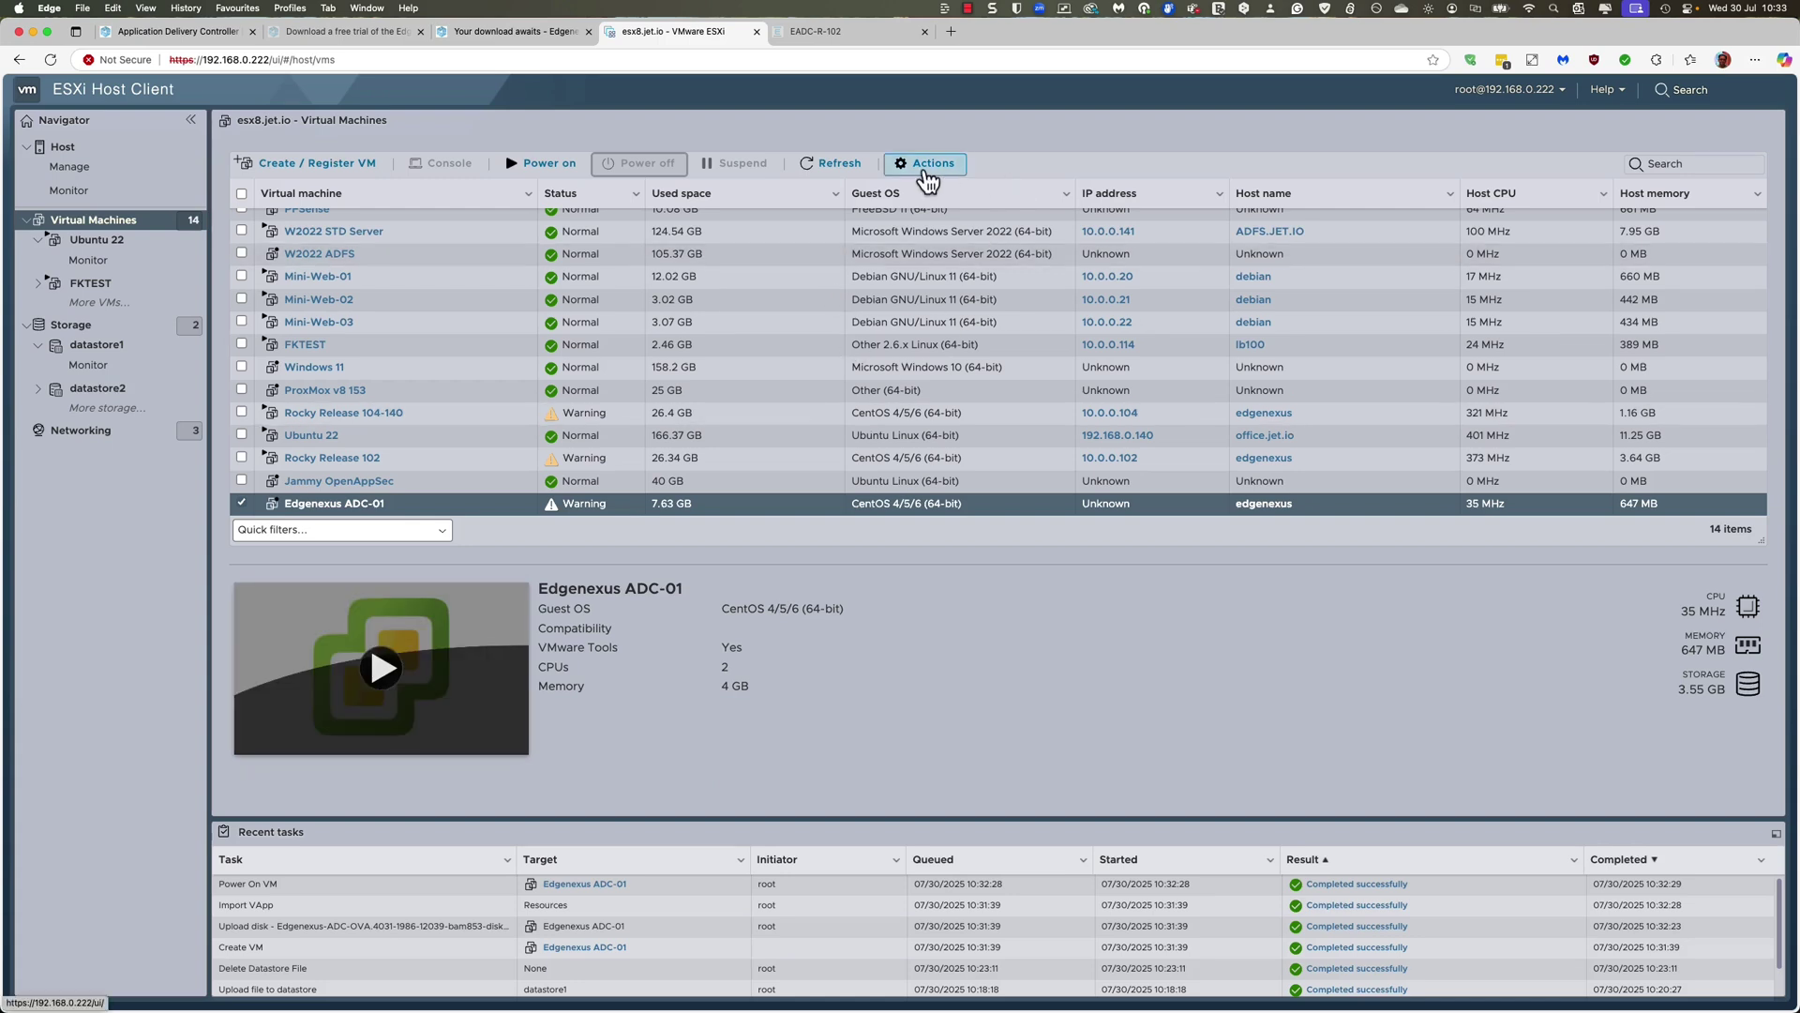
left_click(928, 167)
left_click(954, 333)
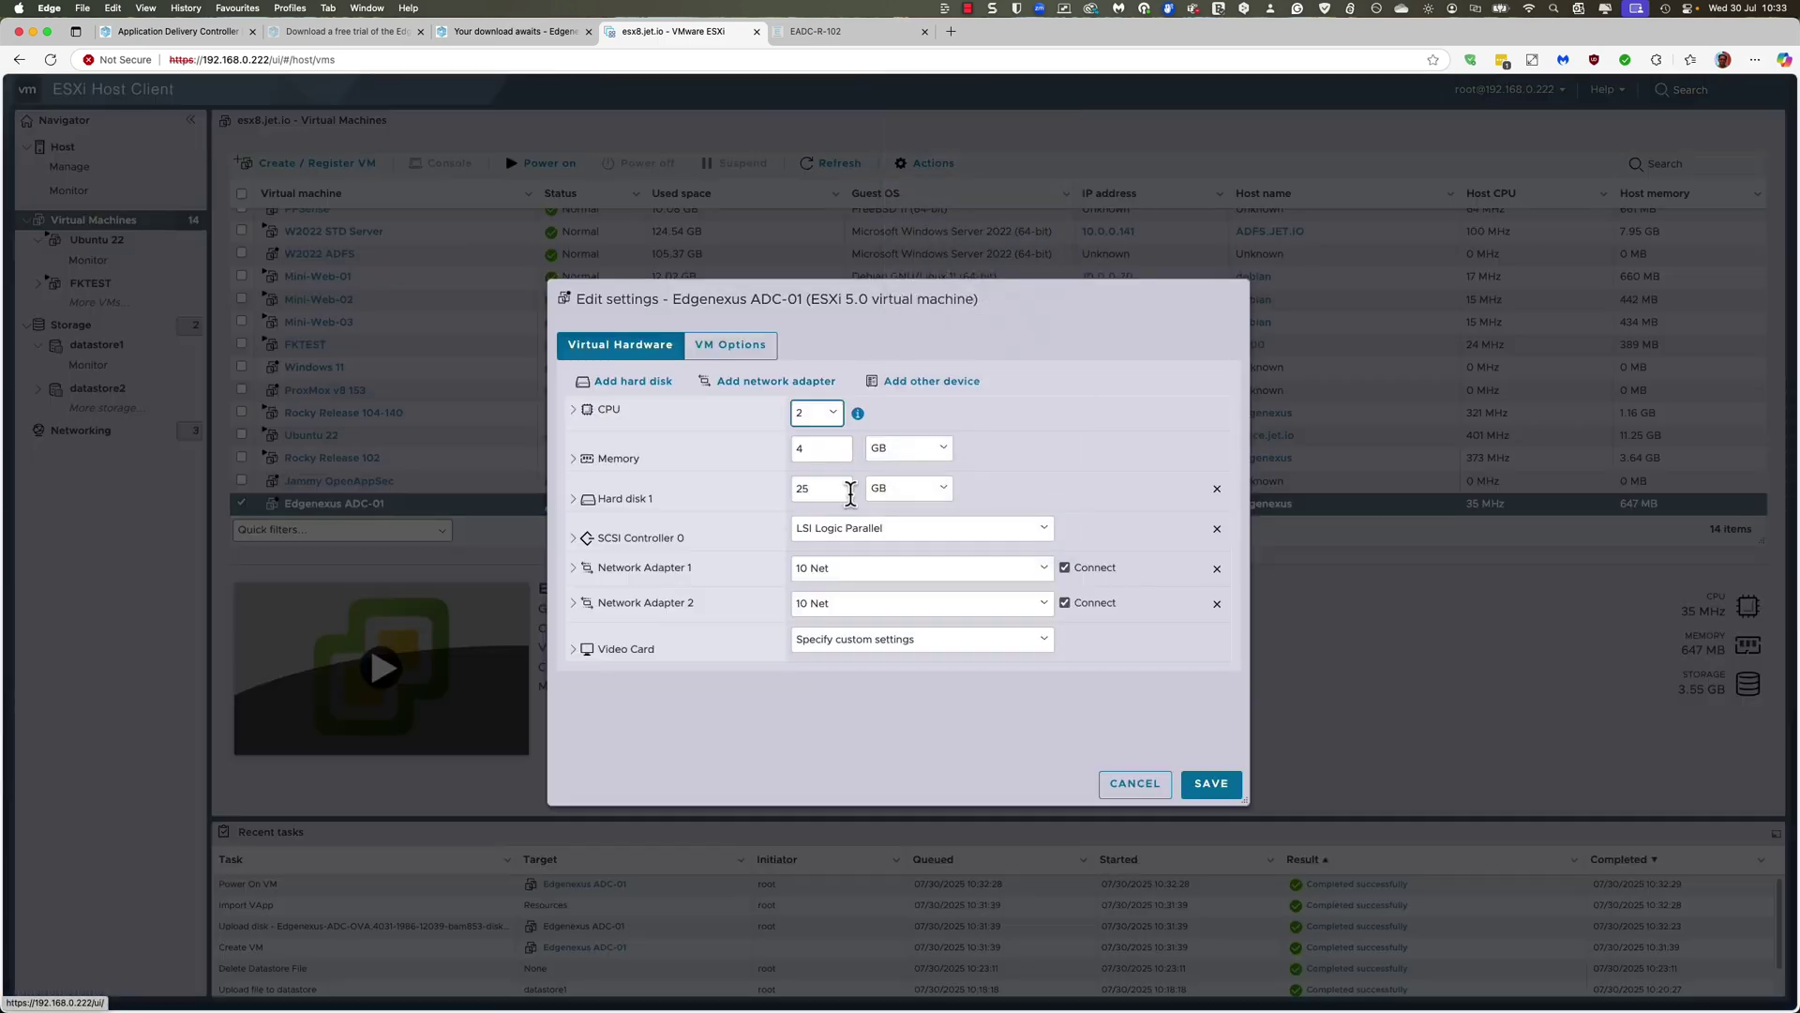
Step: Set 4 CPUs, enlarge Hard disk 1 to 40 GB, and connect Network Adapter 2 to VMN-192.168.0.x
left_click(834, 413)
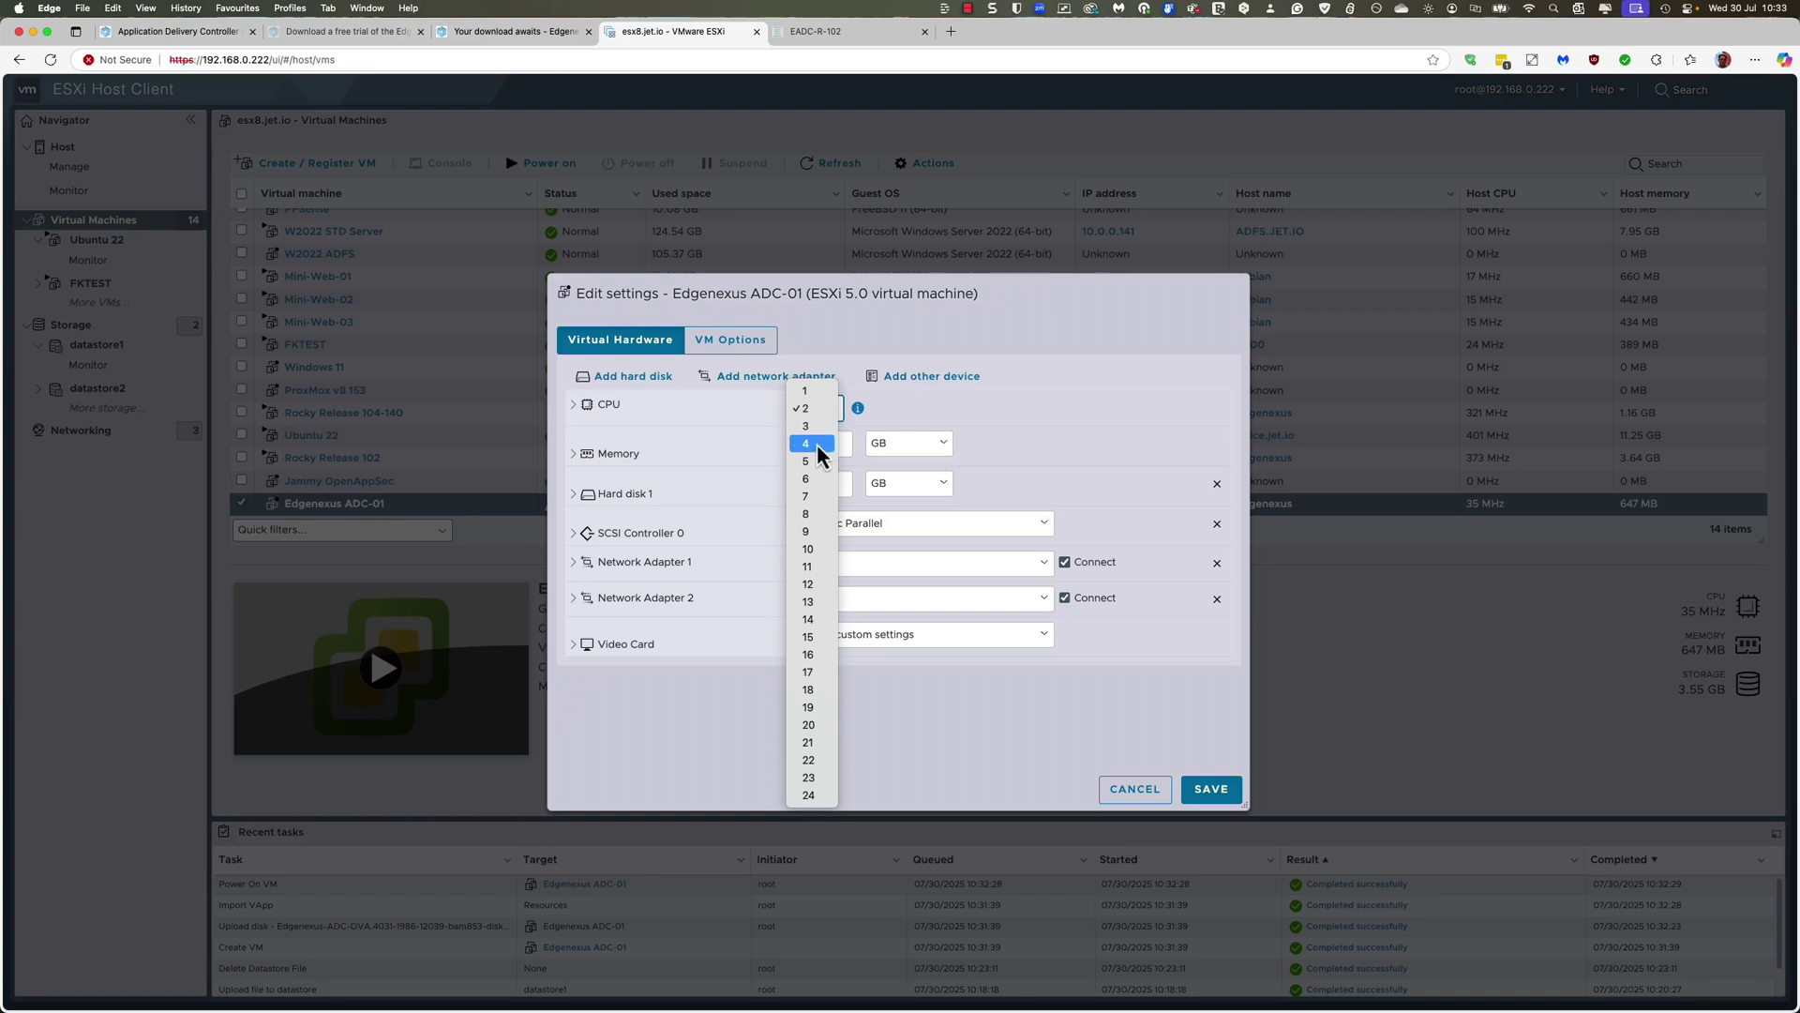
left_click(818, 444)
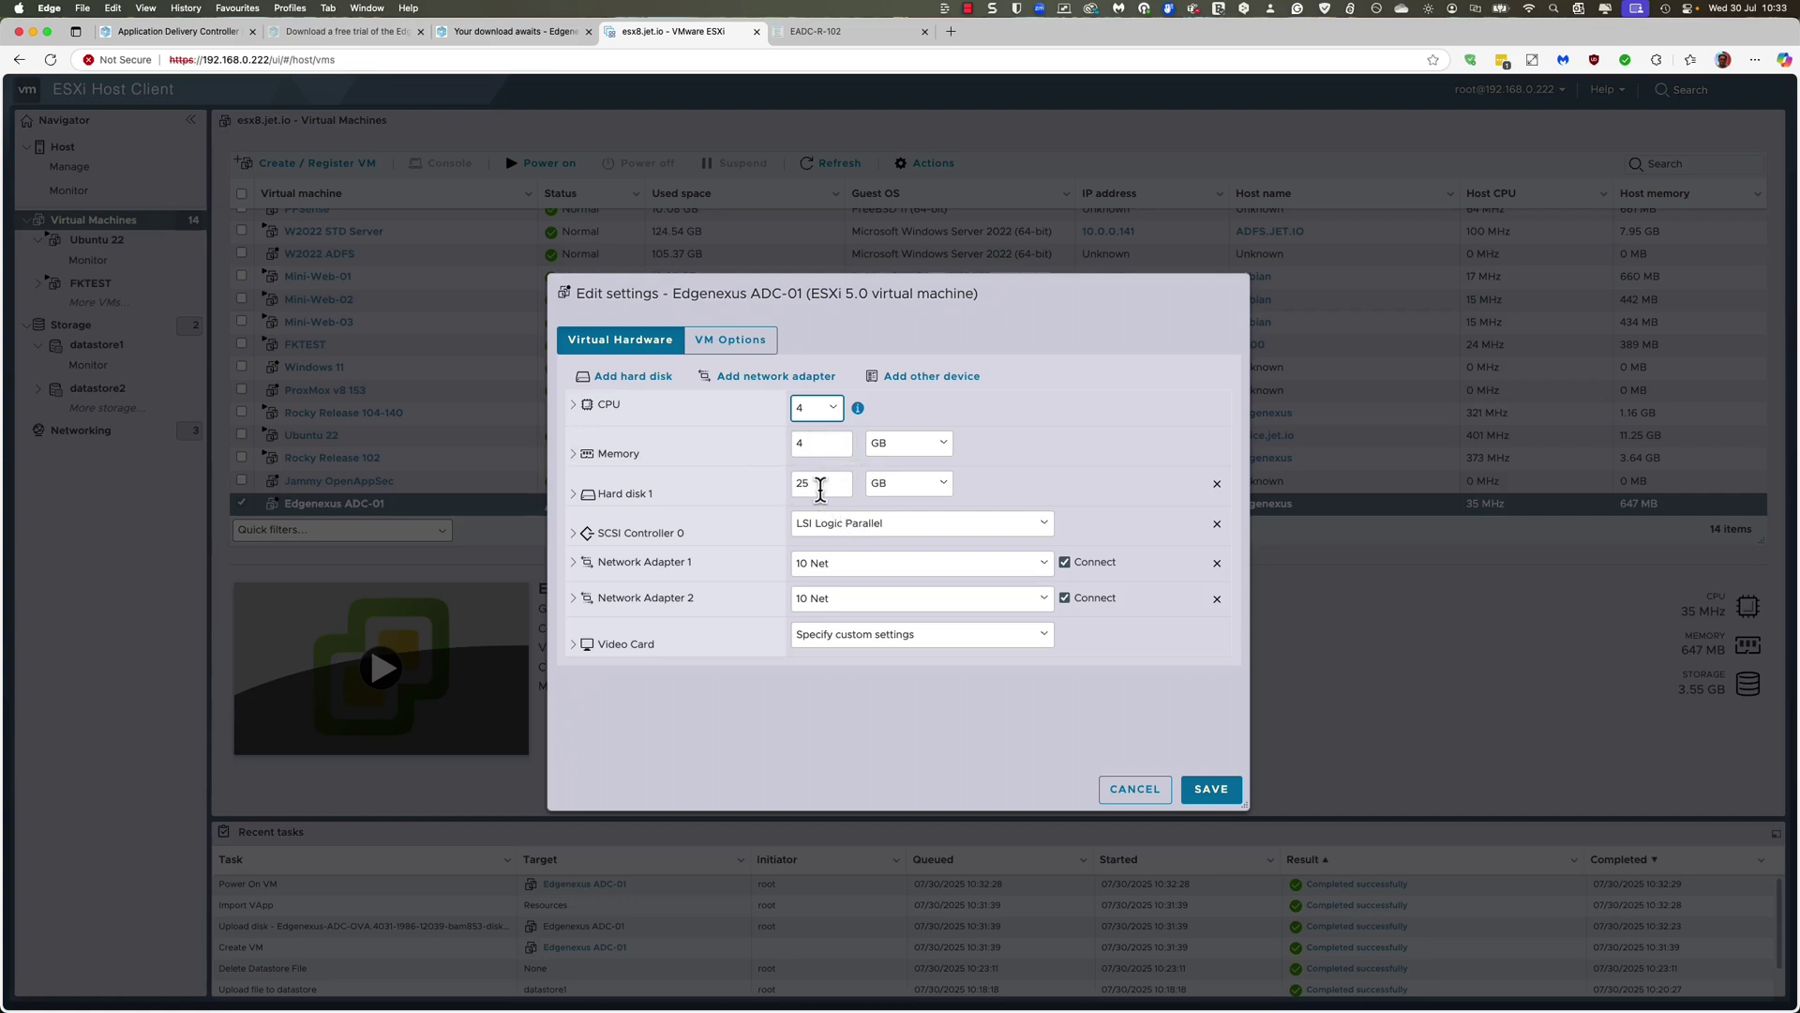
left_click_drag(818, 485, 789, 497)
left_click(1158, 675)
left_click(1048, 601)
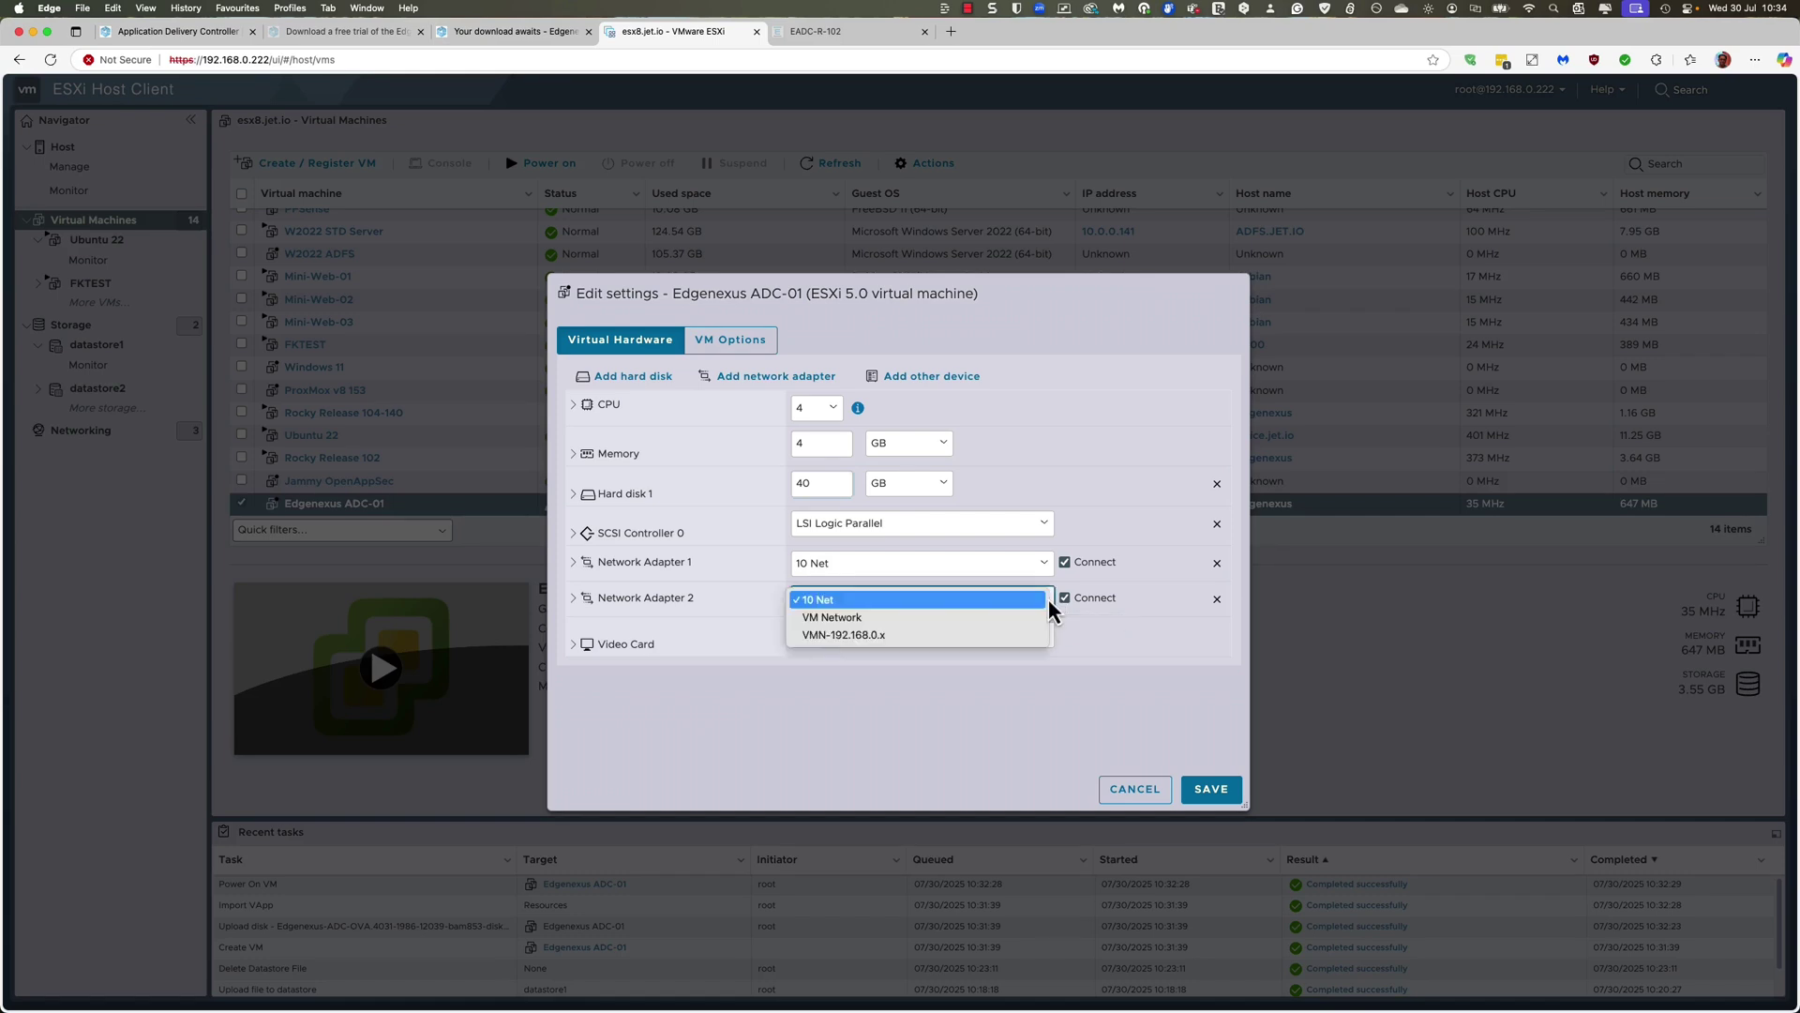
left_click(851, 636)
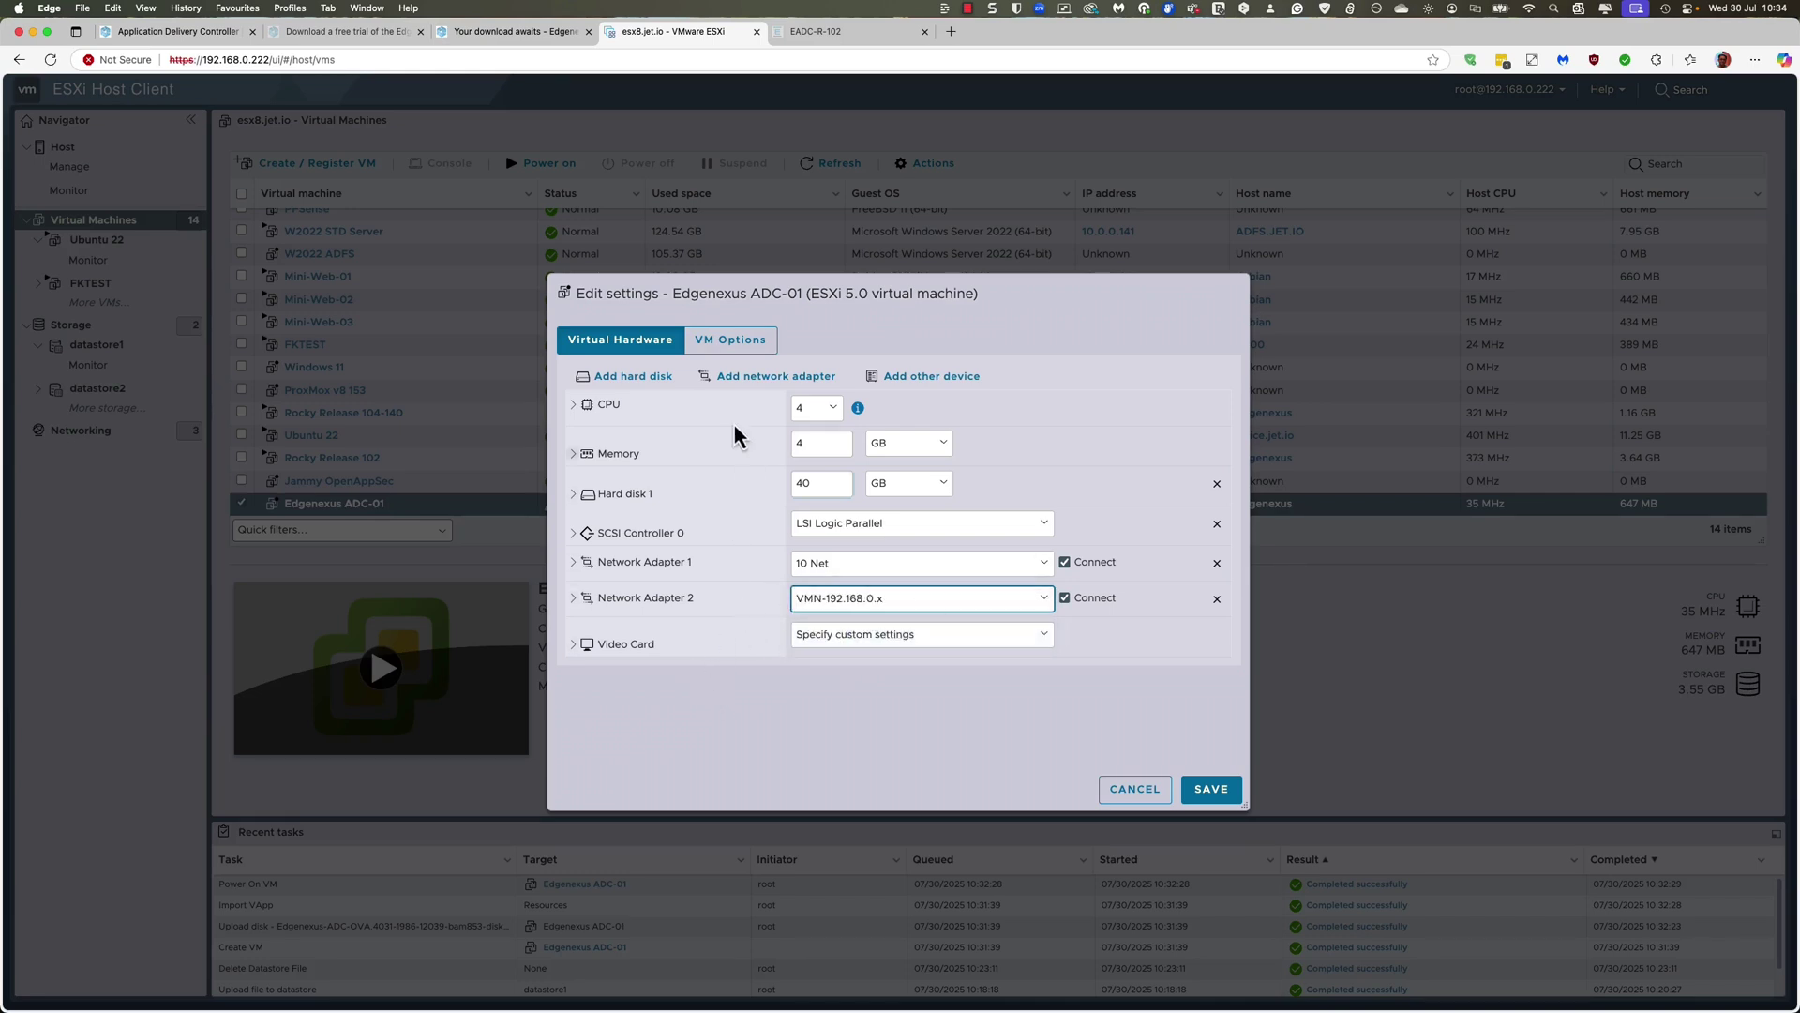
left_click(748, 341)
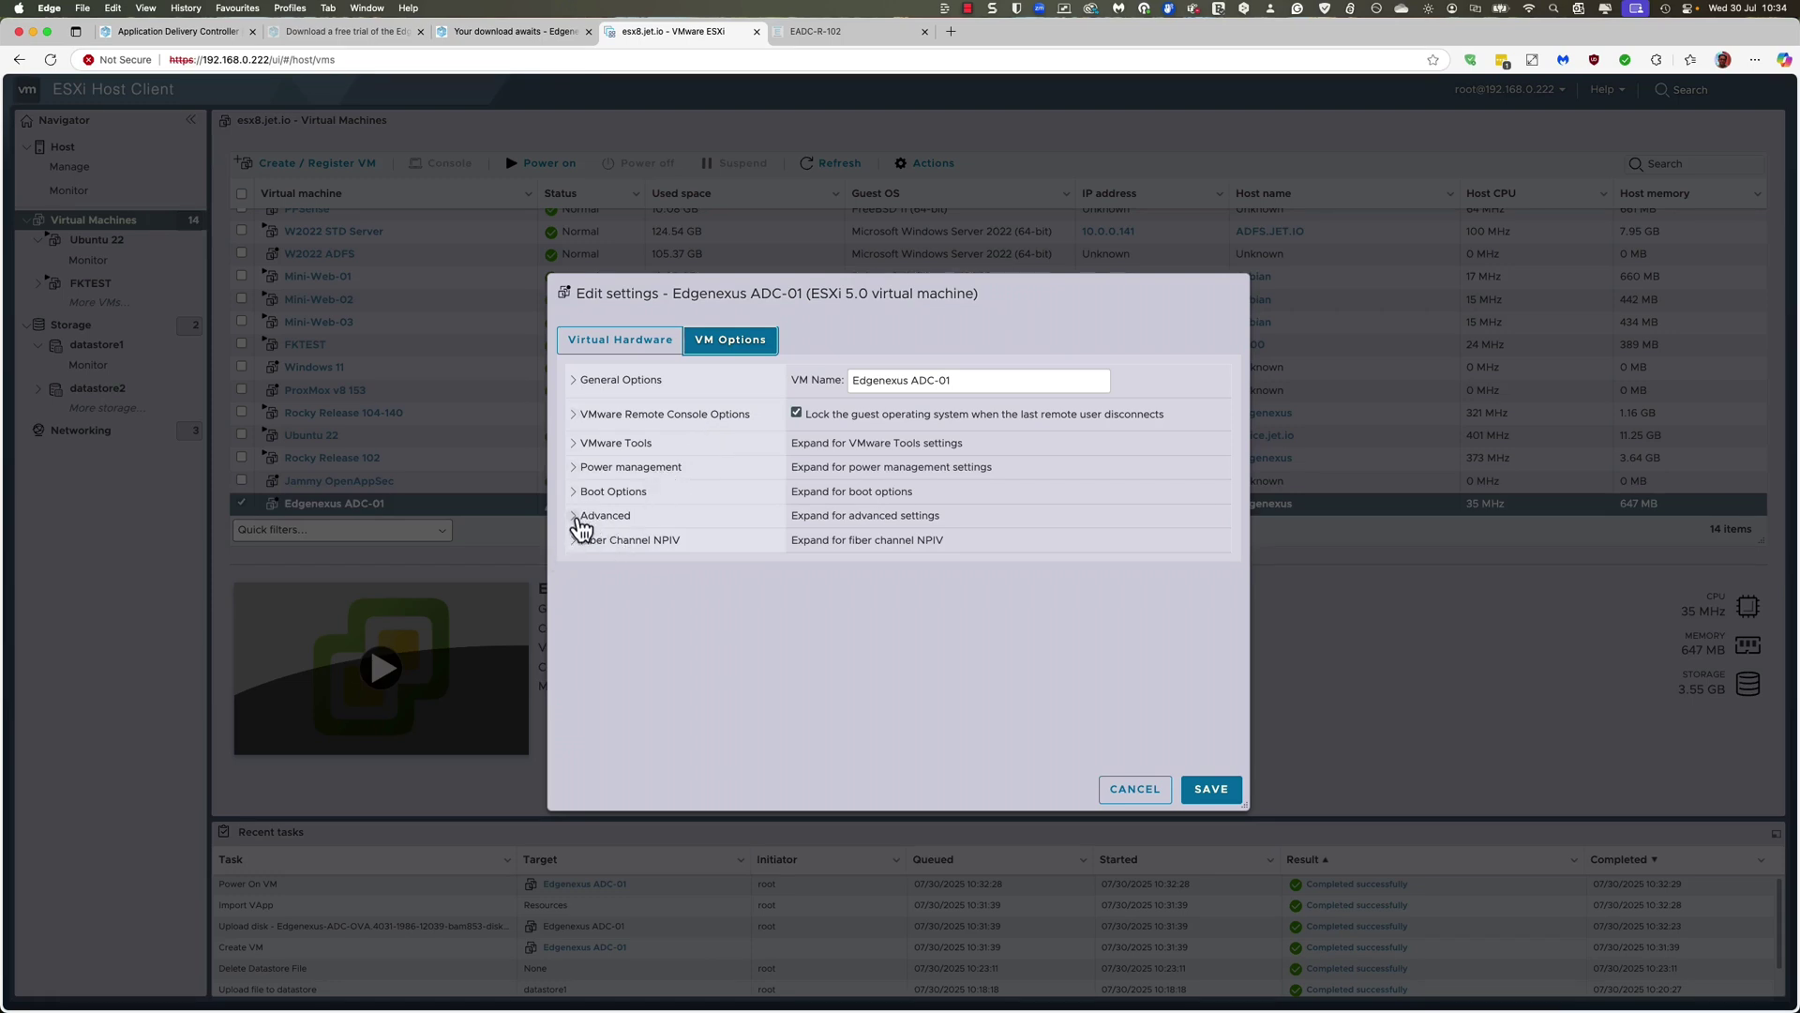
Step: Look through the Advanced and VMware Tools VM options without changing them
left_click(581, 525)
left_click(581, 520)
left_click(575, 444)
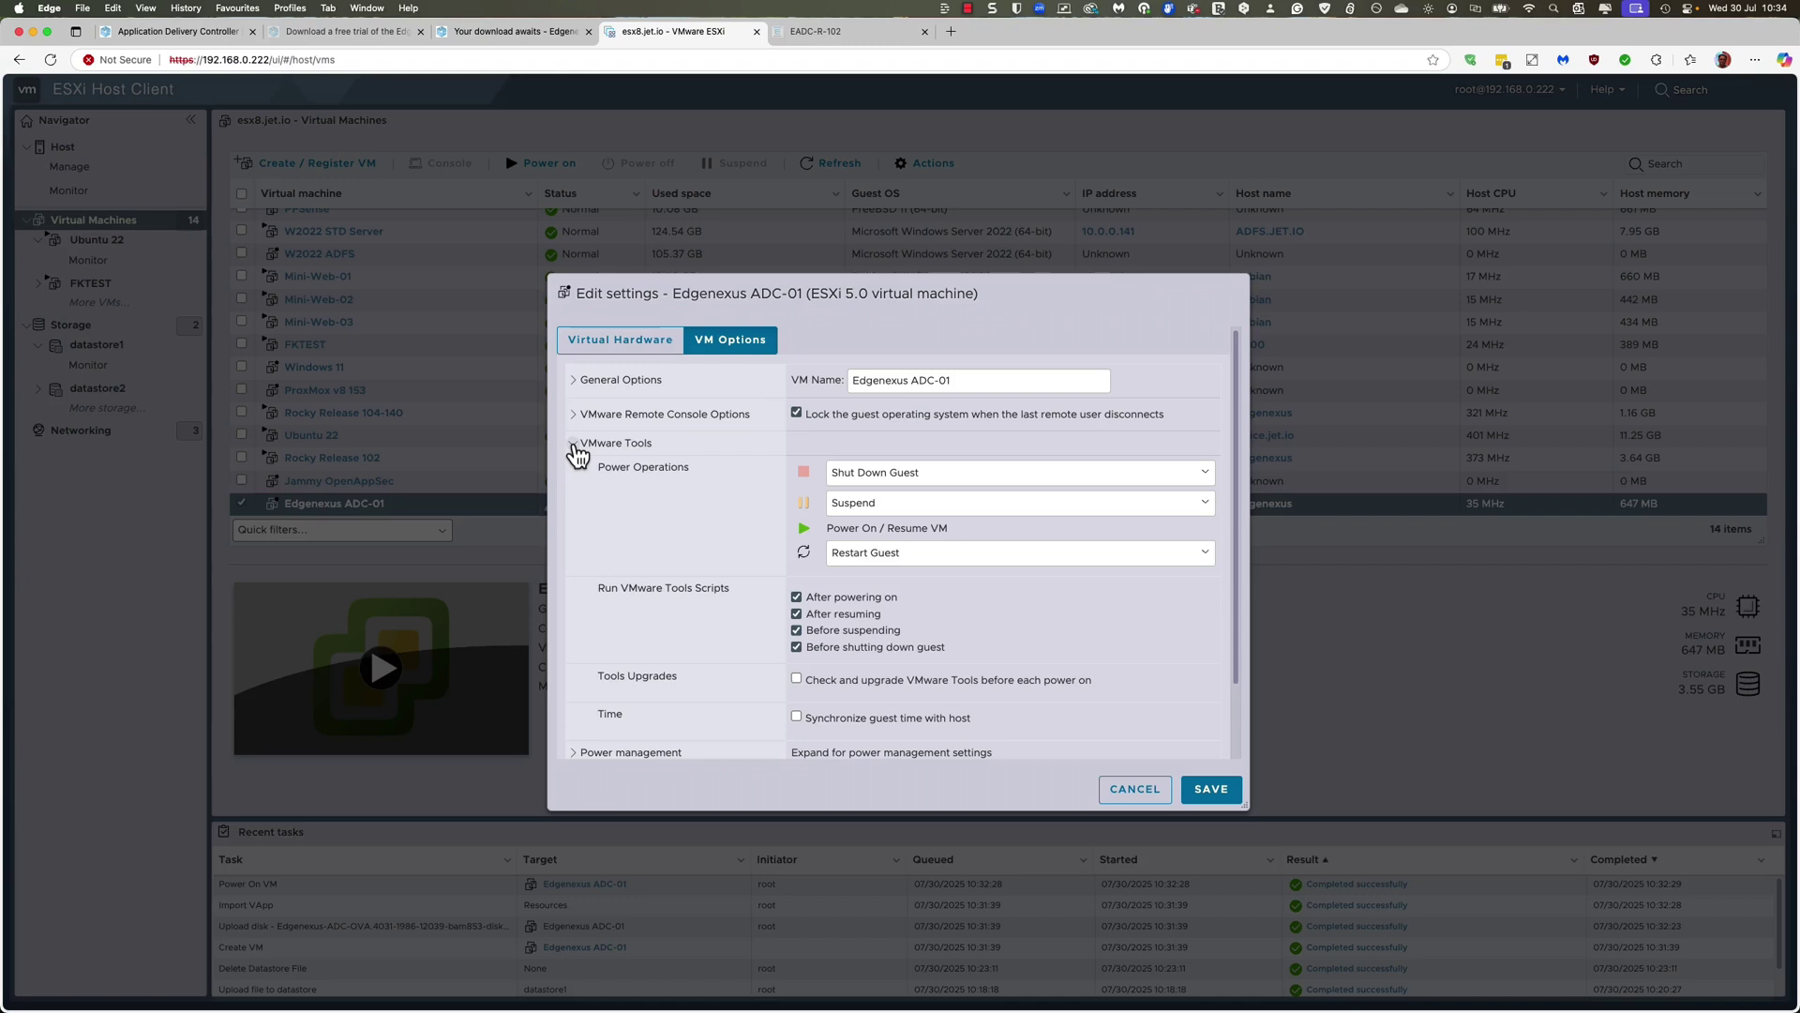
left_click(575, 448)
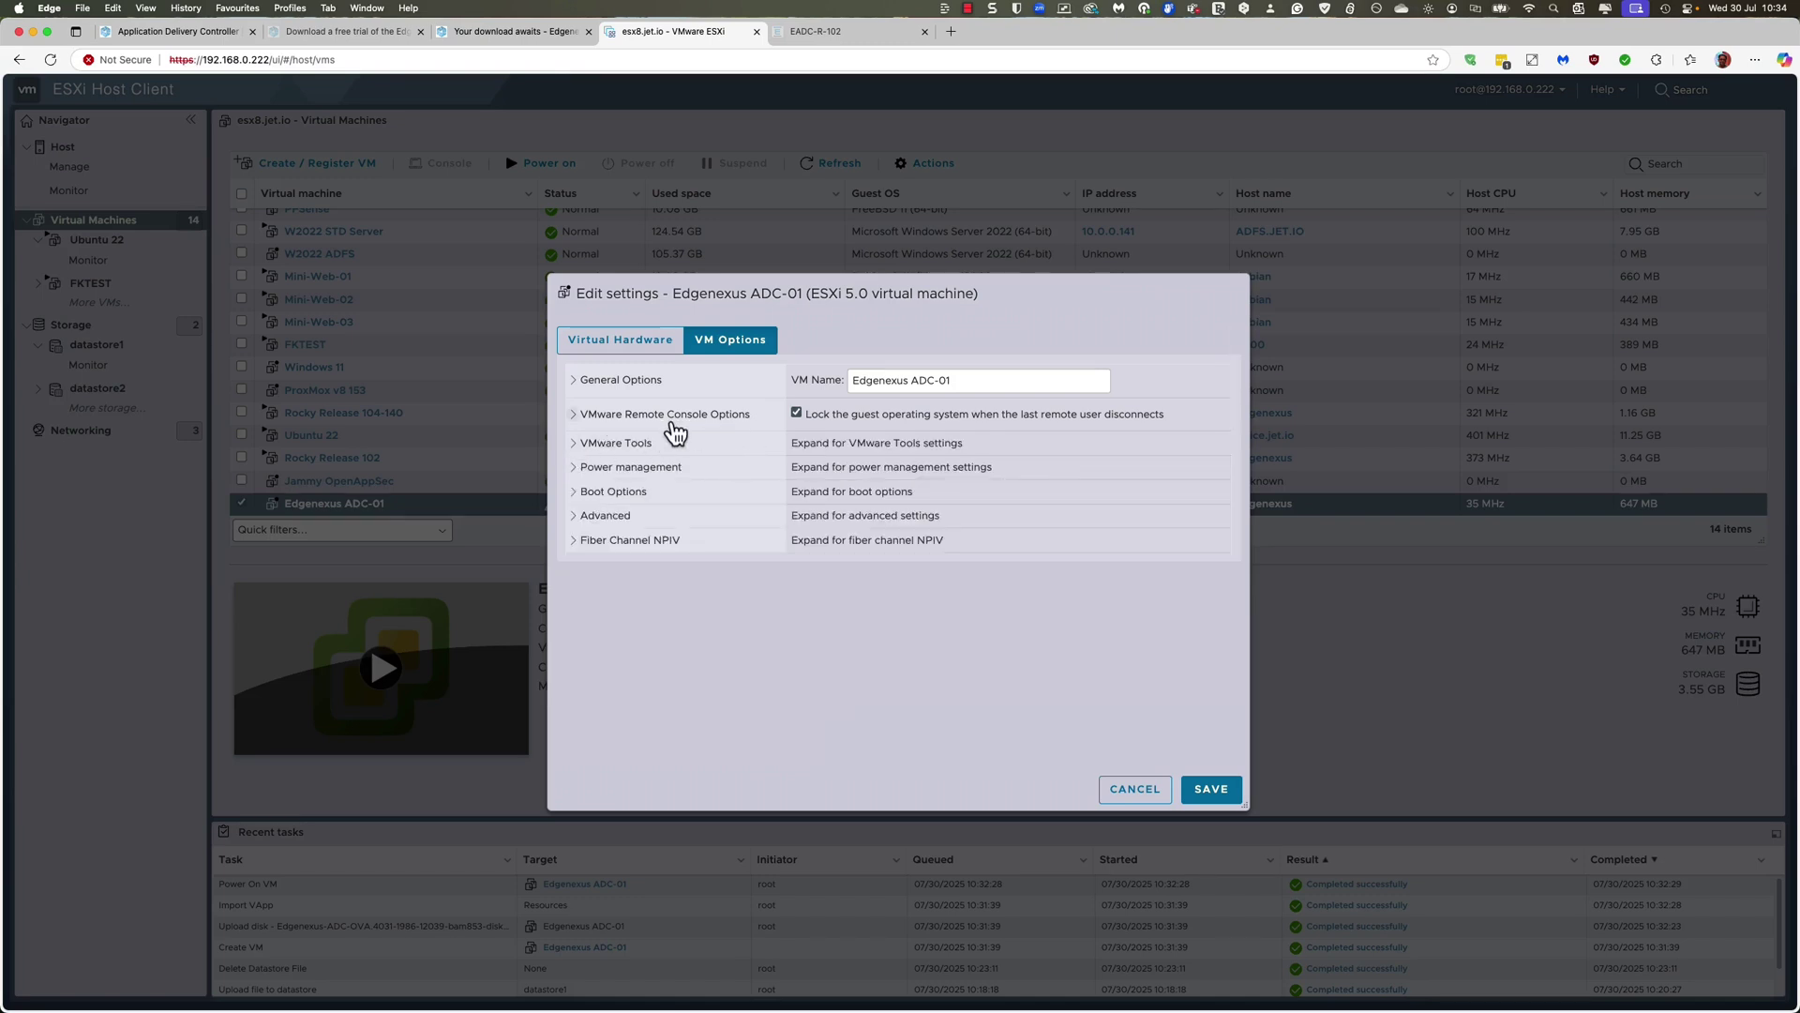
left_click(622, 343)
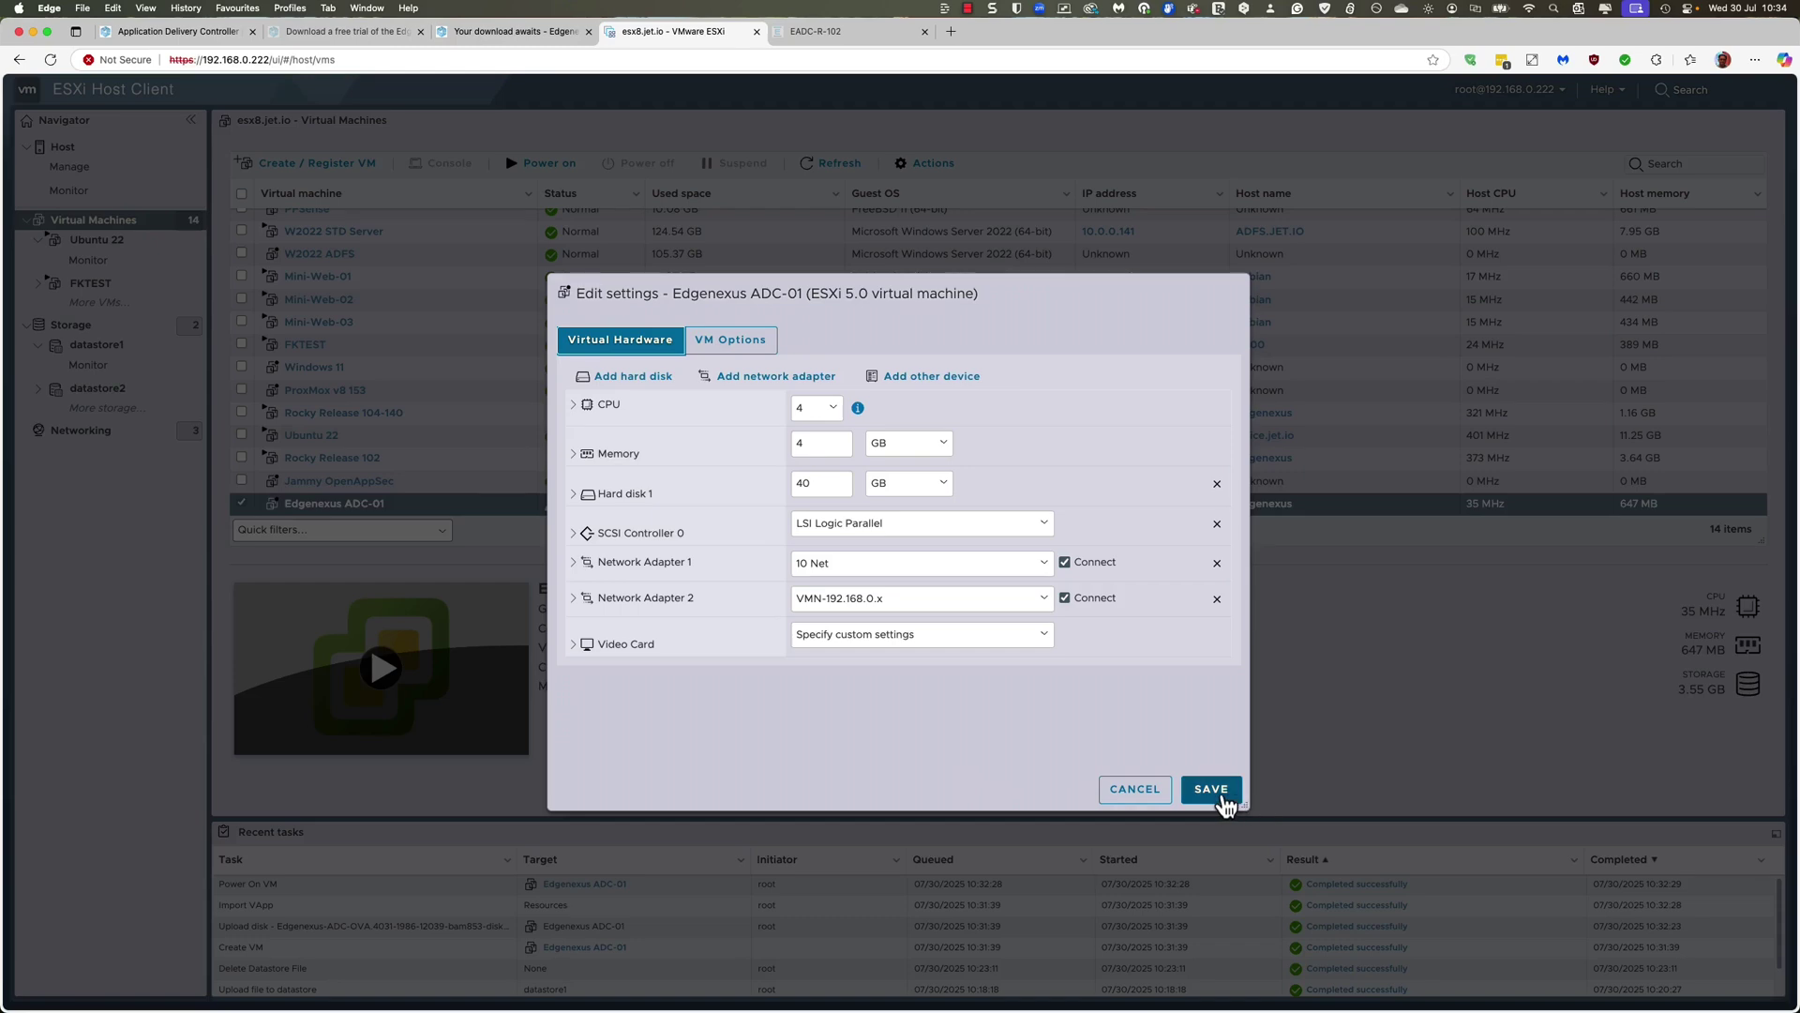
Step: Save the settings, power Edgenexus ADC-01 on, and open its console
left_click(1218, 792)
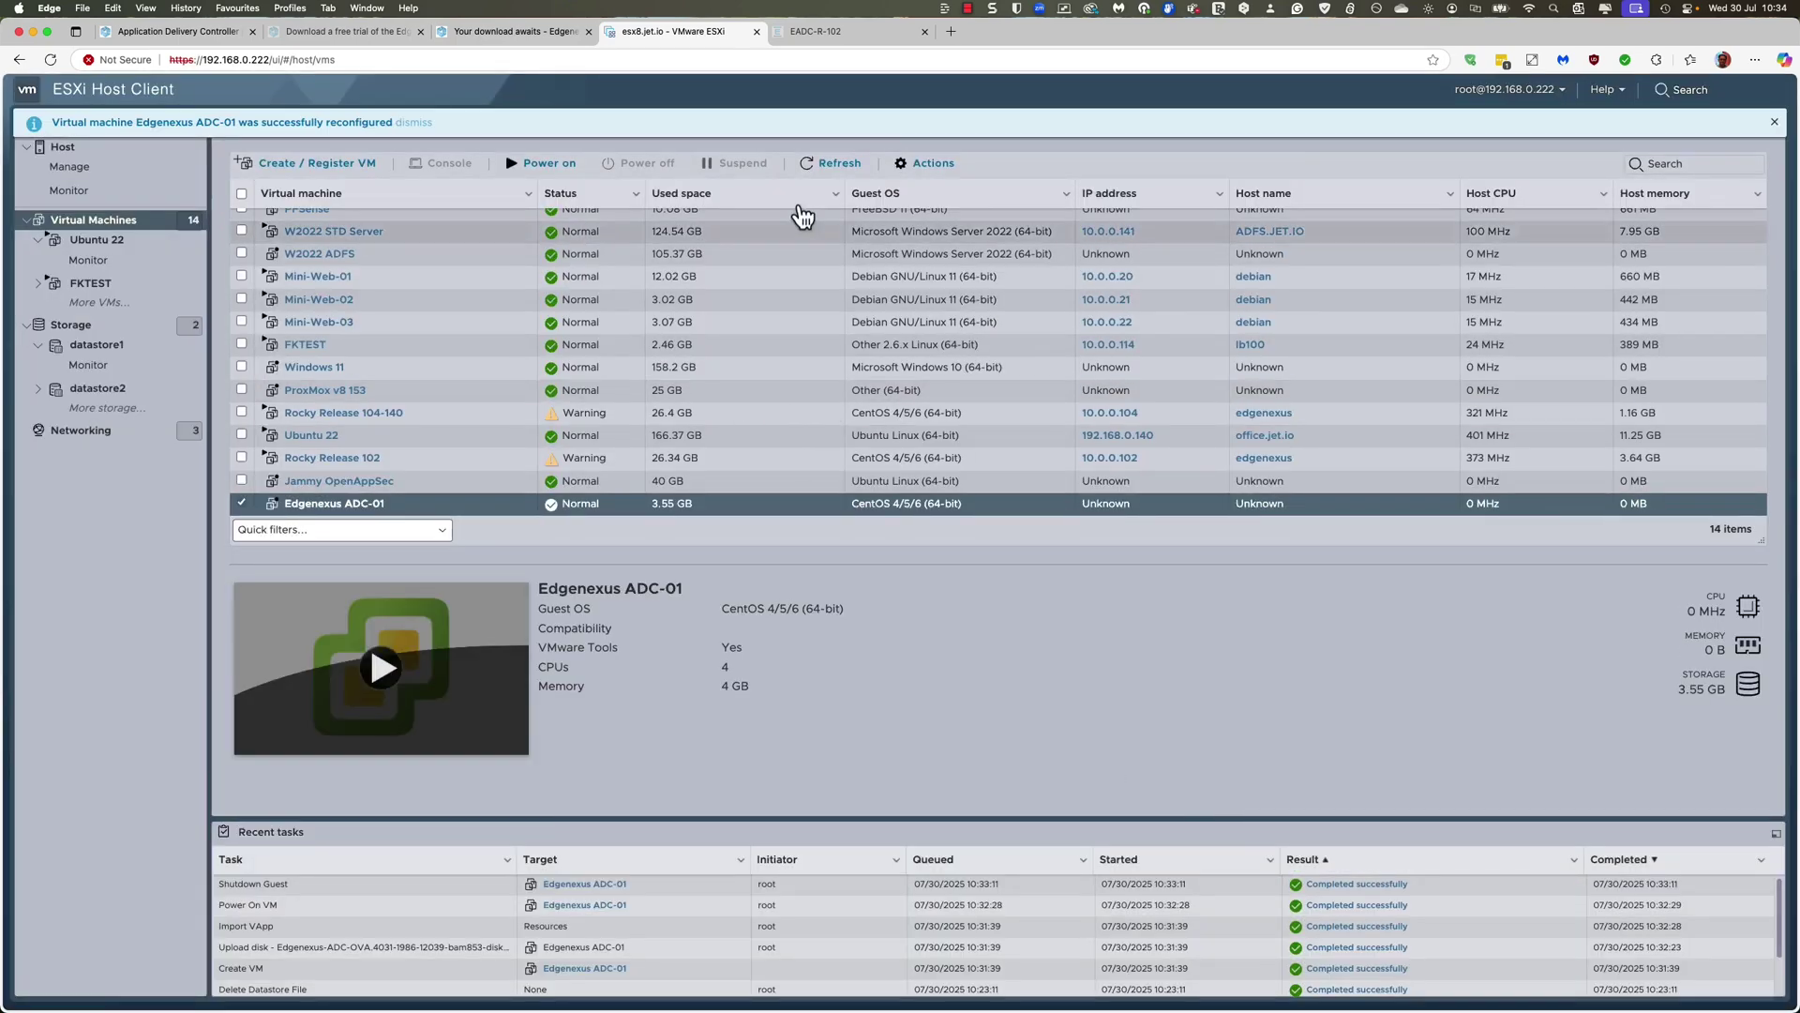
left_click(549, 165)
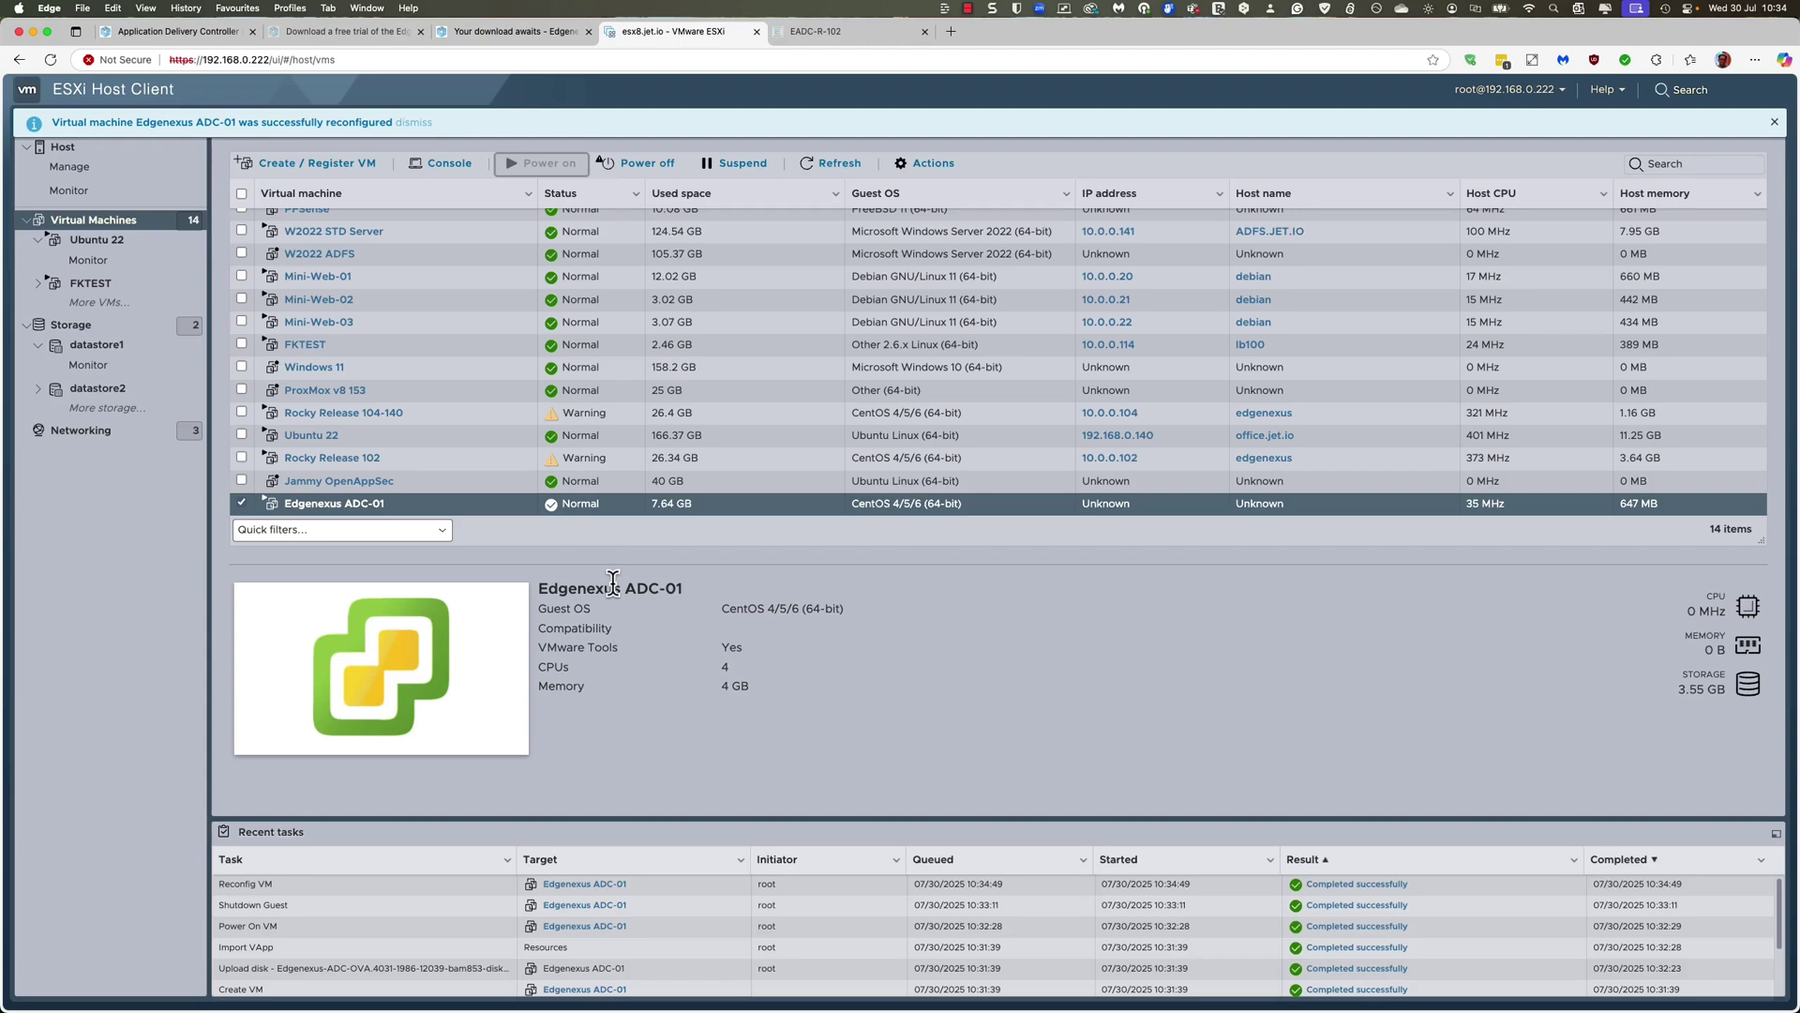
left_click(417, 720)
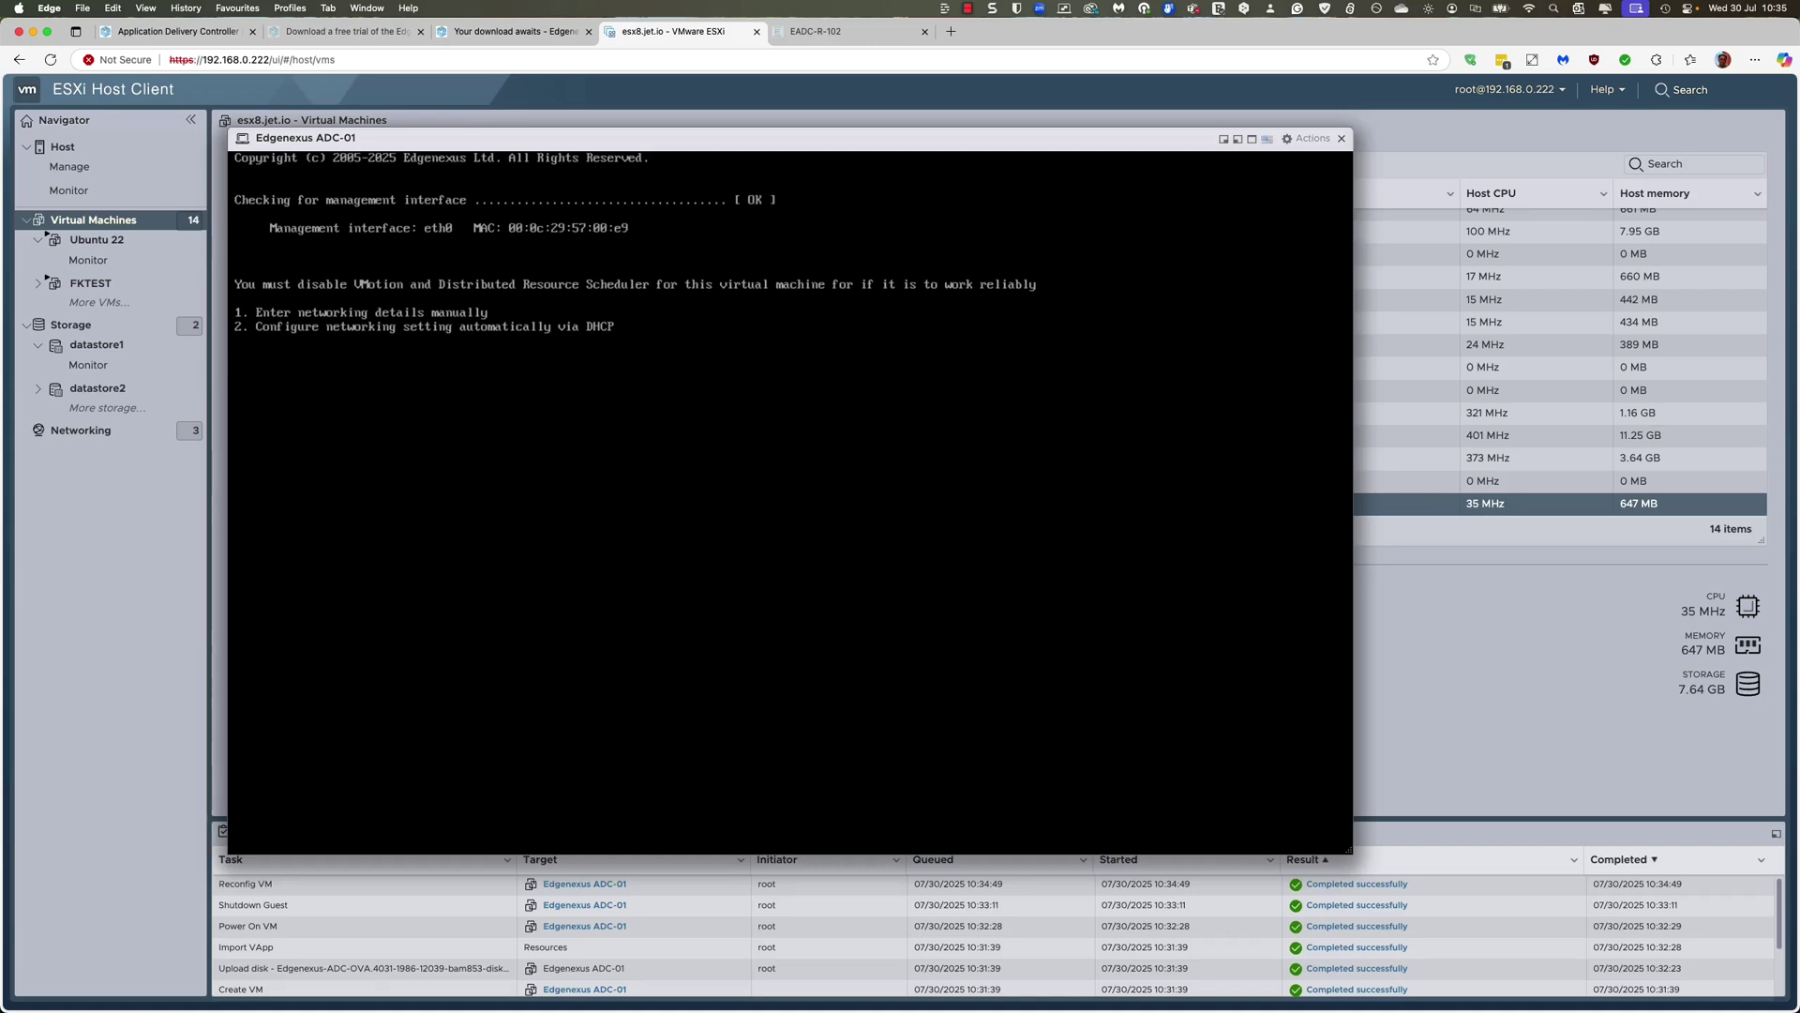
Step: Choose manual network setup and enter the IP address 10.0.0.31 with netmask 255.255.255.0
key("1")
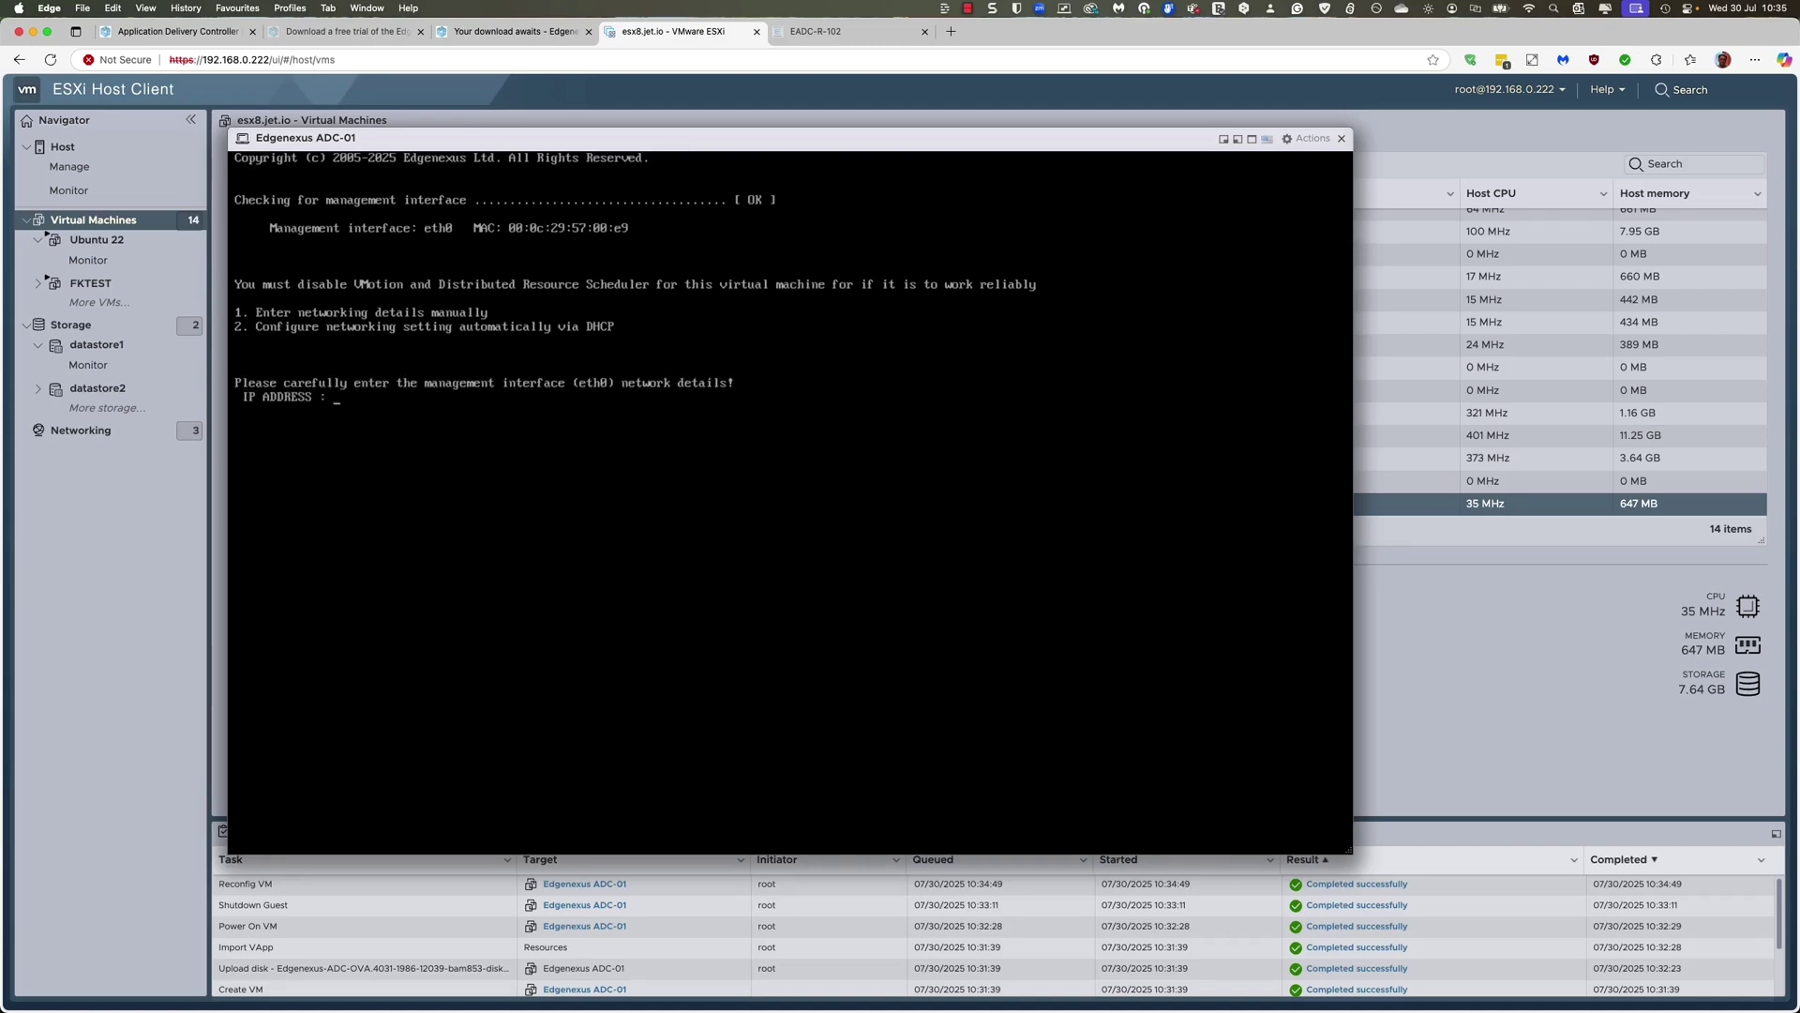
type("10")
type(".0.0")
type(".3")
type("255")
type(".255.255.0")
key("Return")
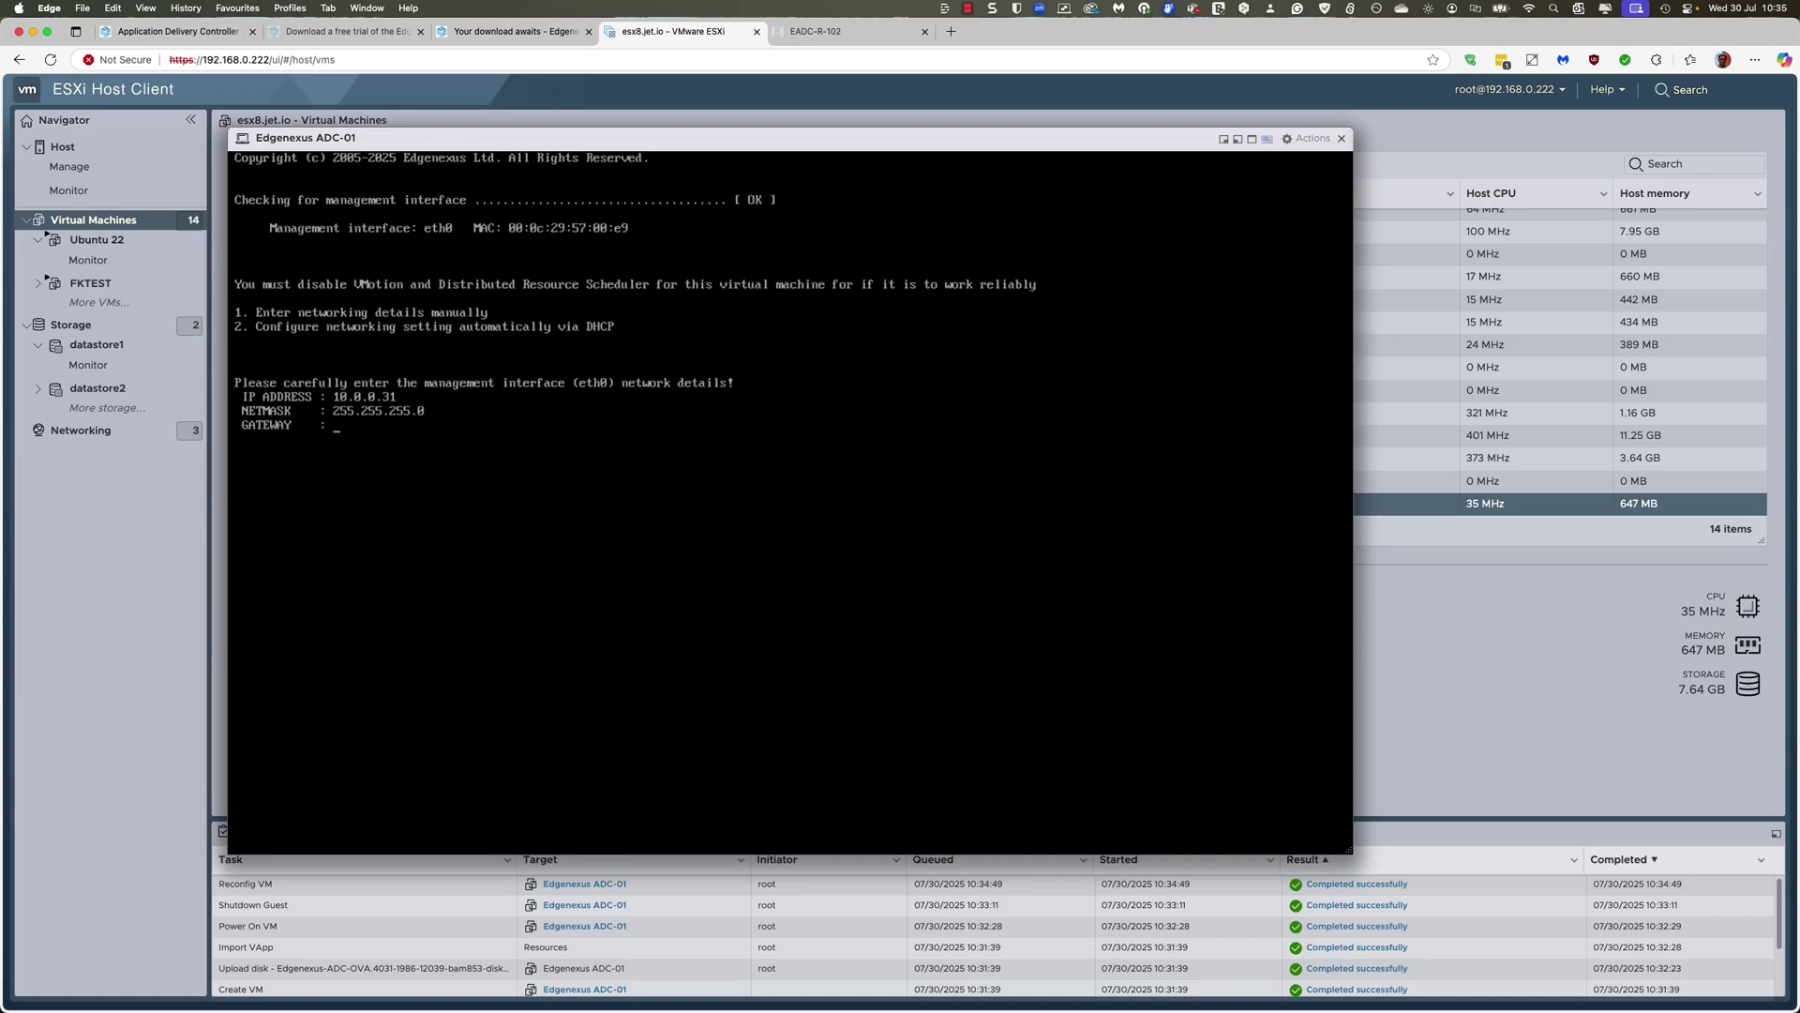
Step: Enter the gateway and nameserver, then confirm the network details with y
type("10.0.01")
key("BackSpace")
key("Return")
type("8.8.8.8")
key("Return")
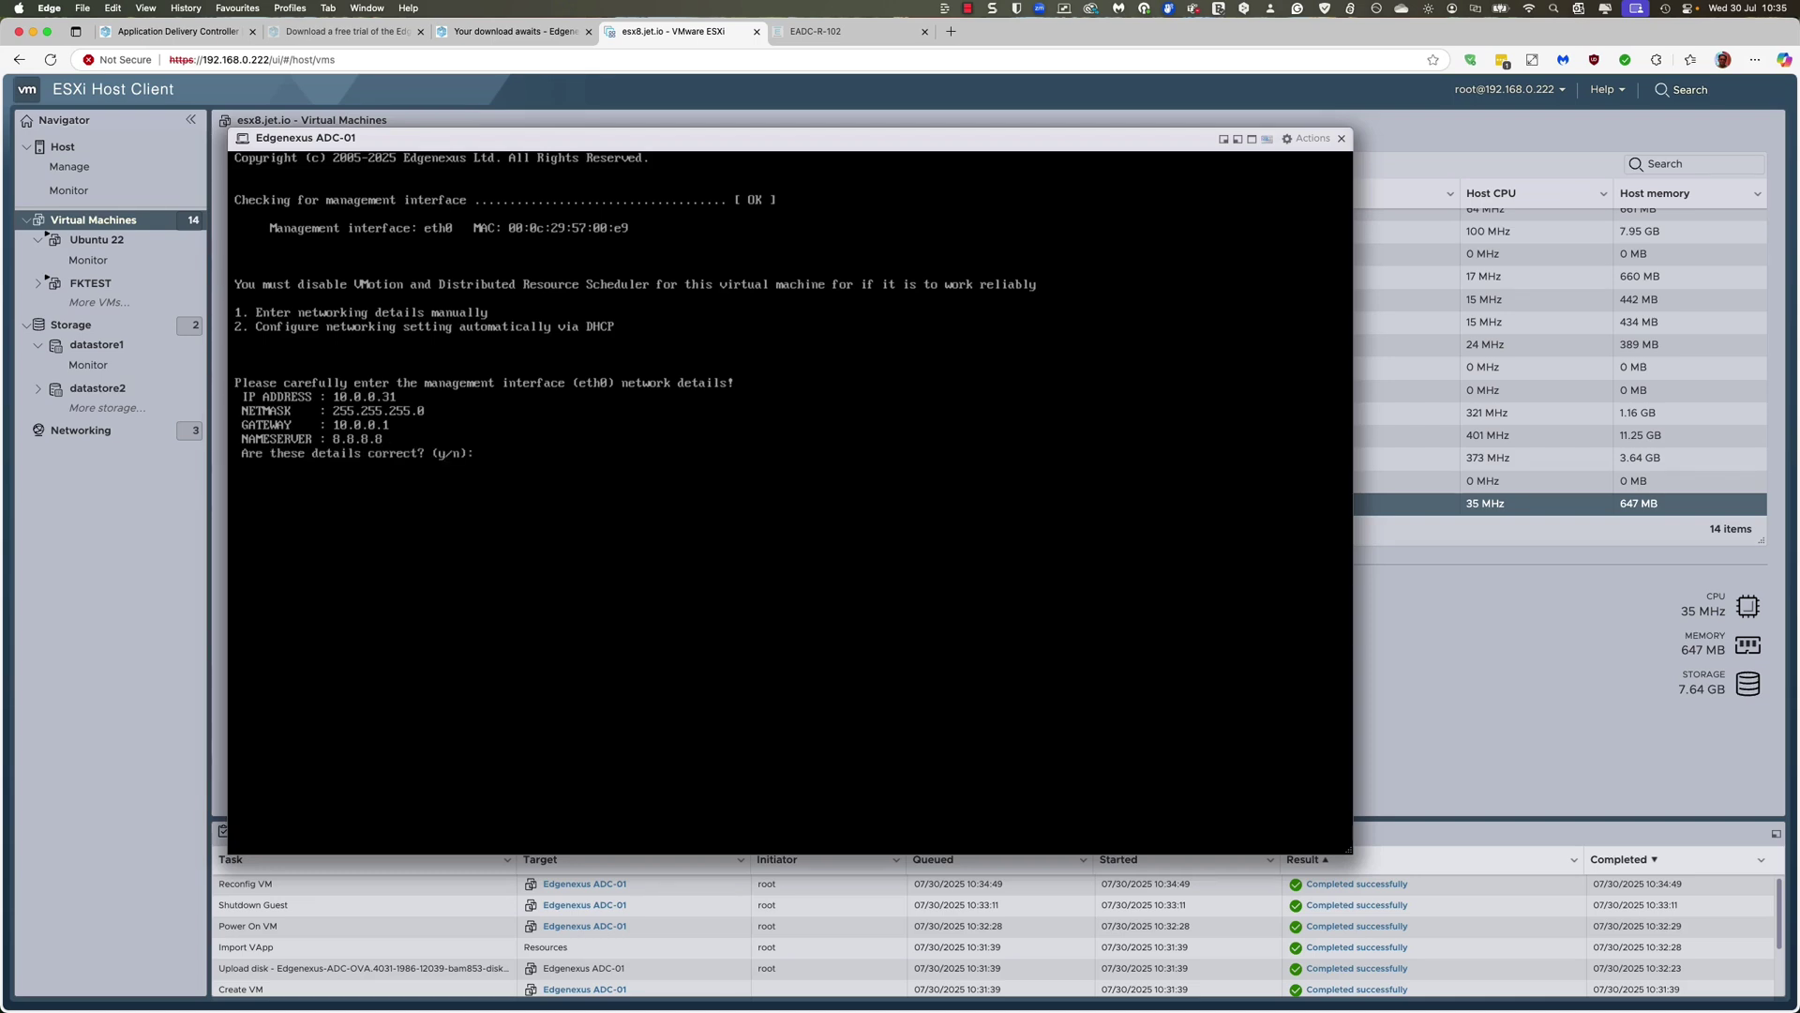
type("y")
key("Return")
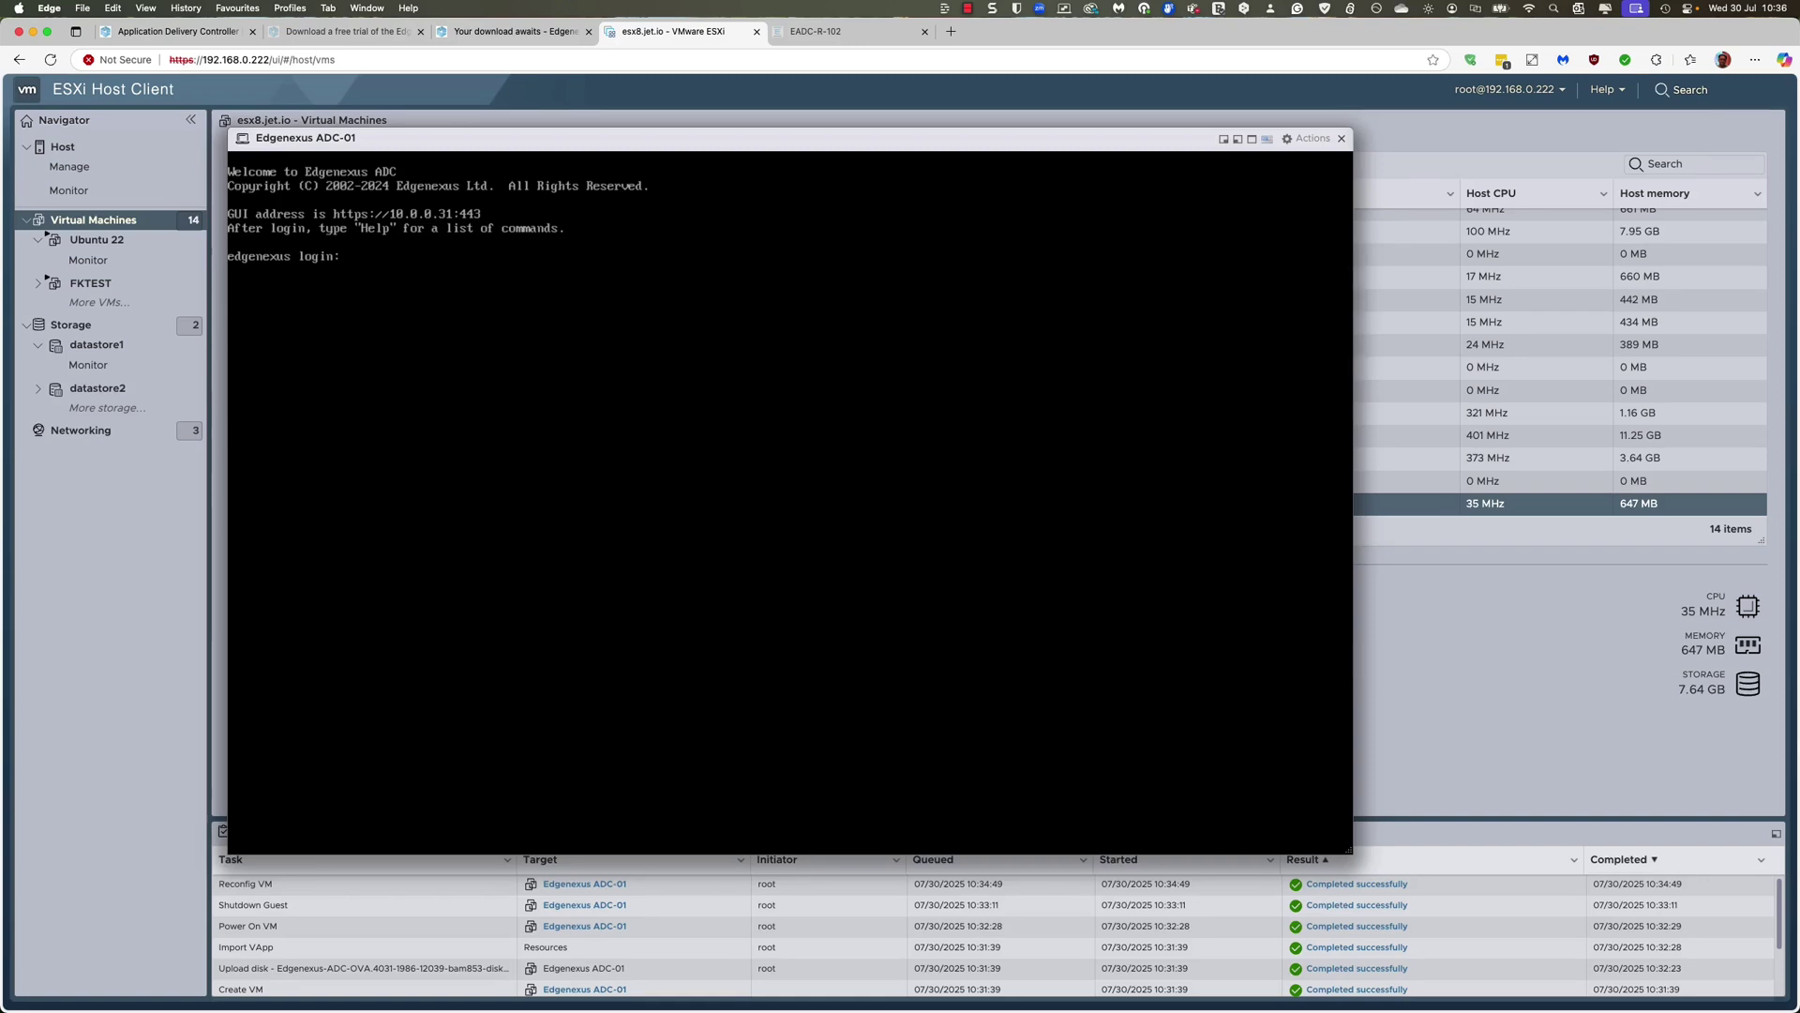
Step: Log in to the ADC console with the administrator account and password, then run help
type("min")
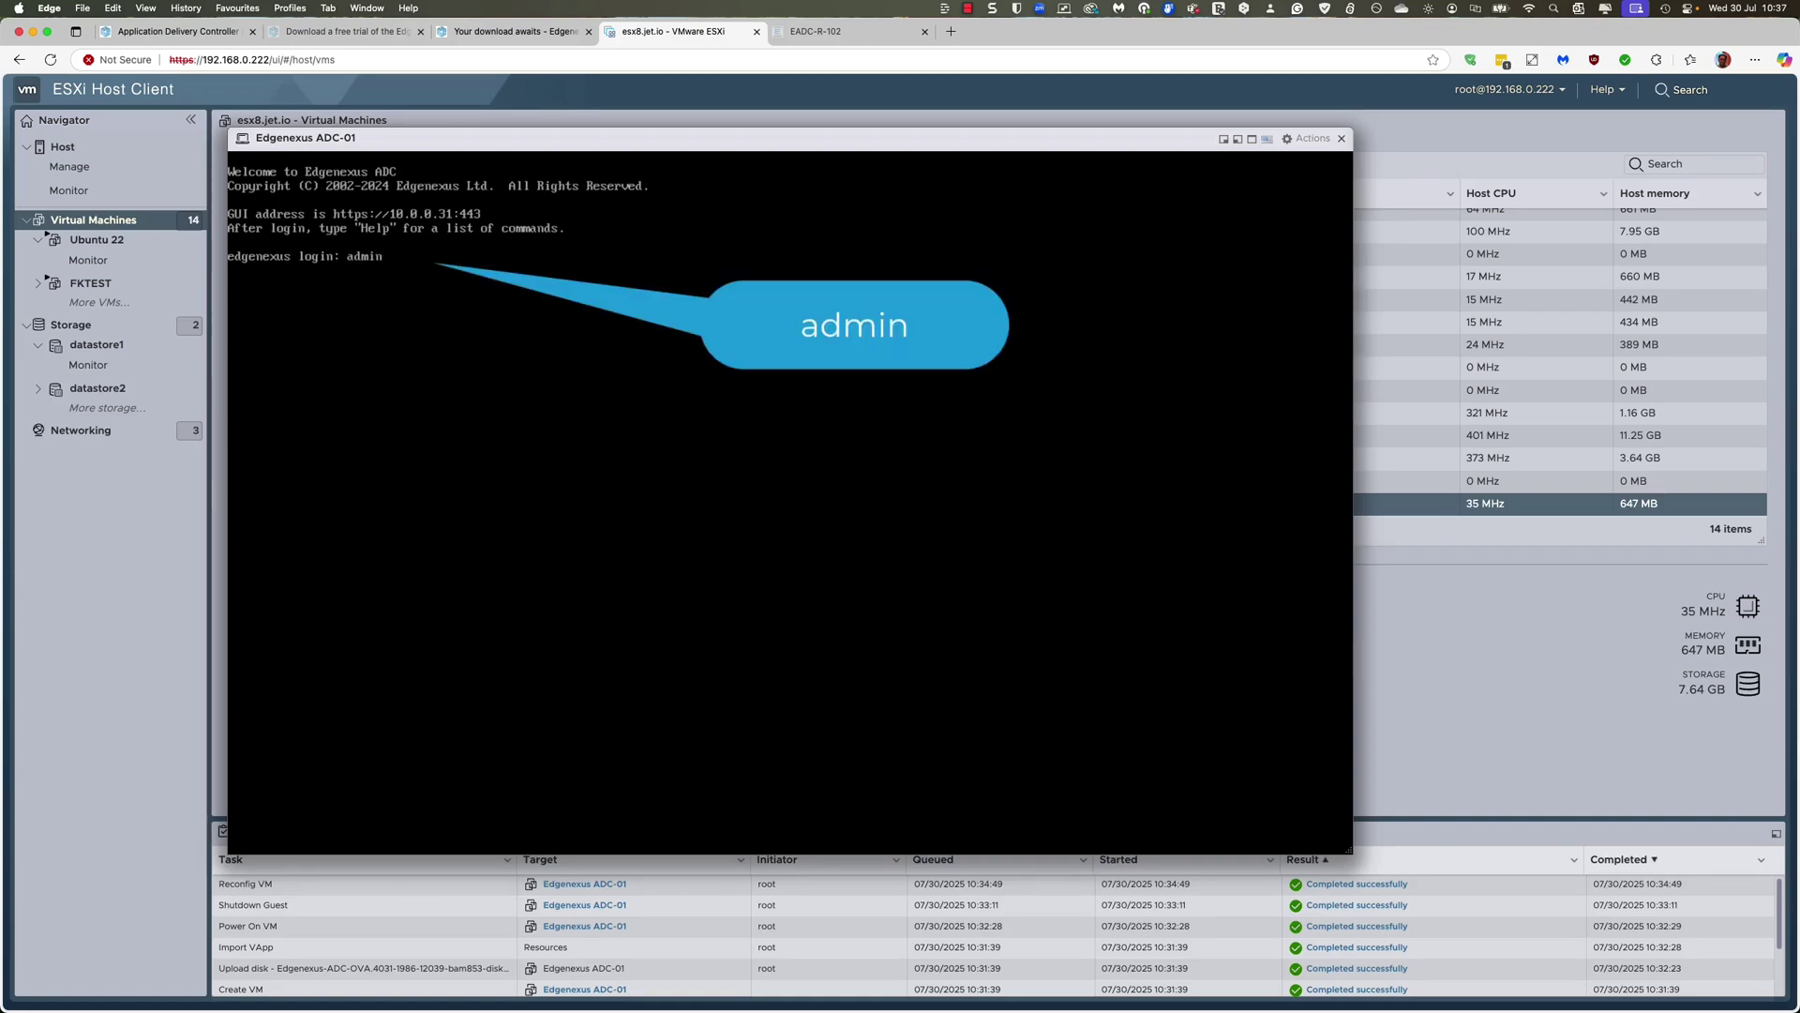
key("Return")
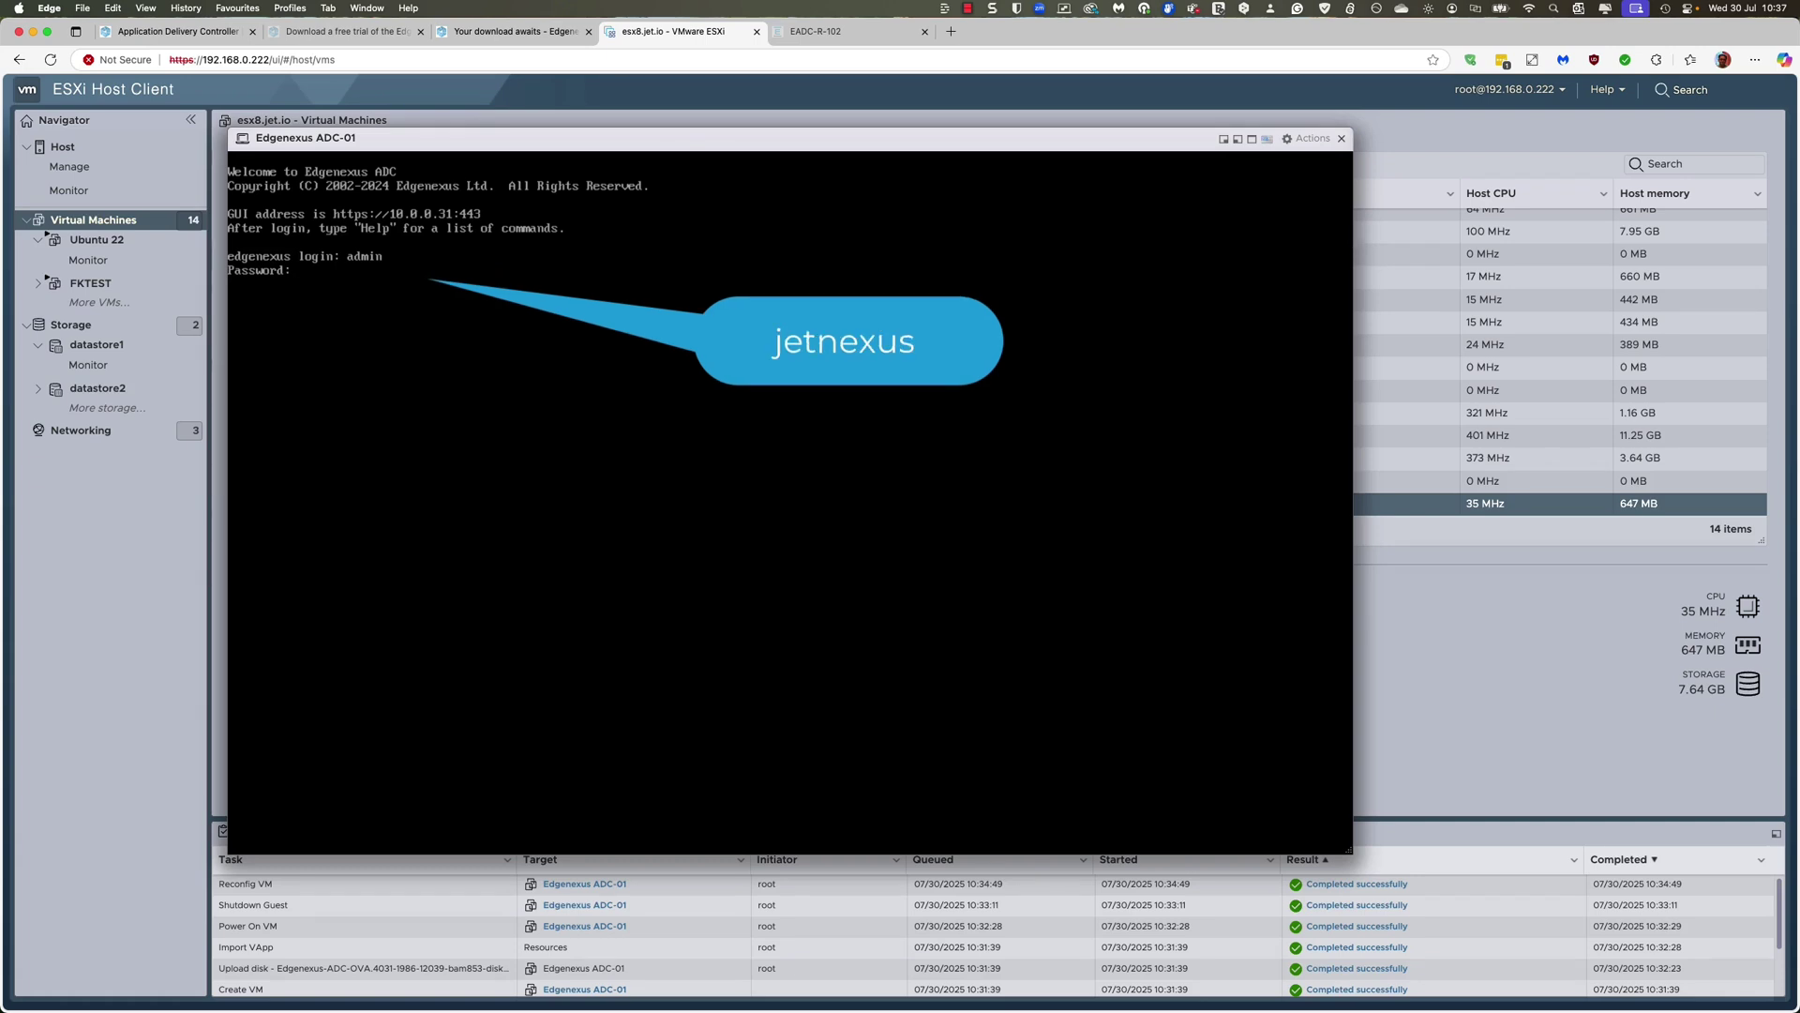
type("jetnexus")
key("Return")
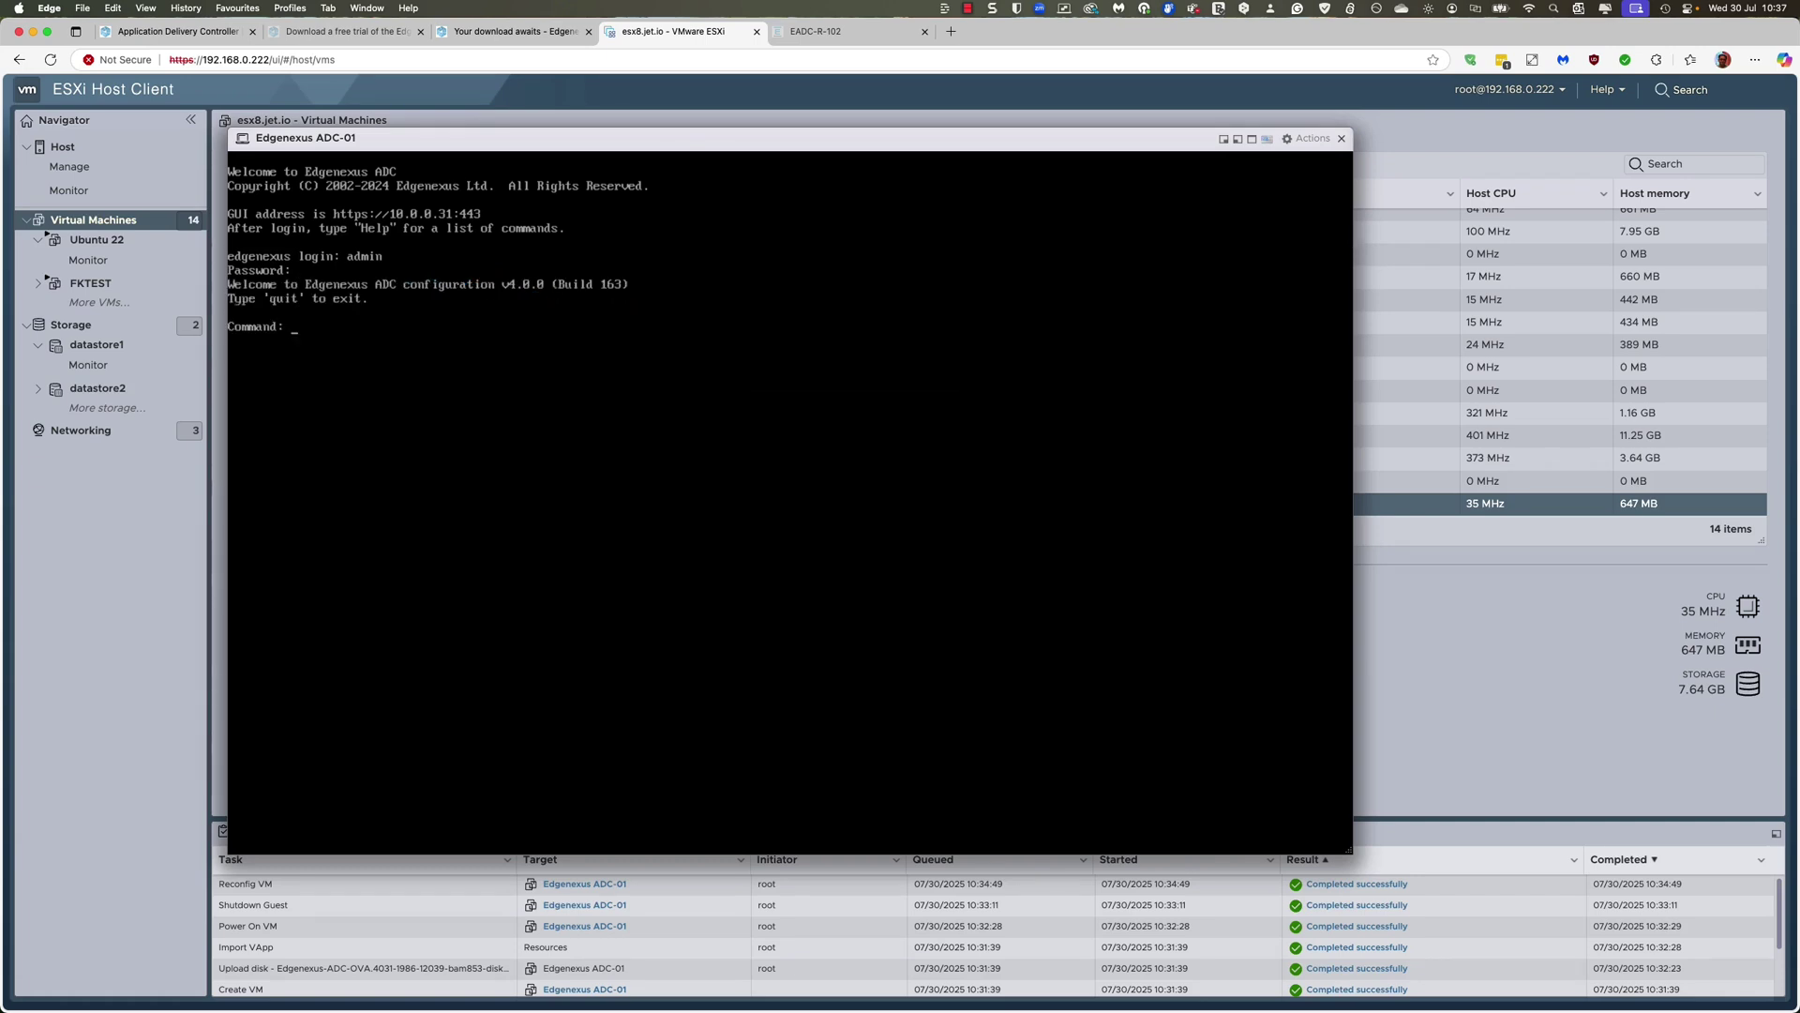
type("help")
key("Return")
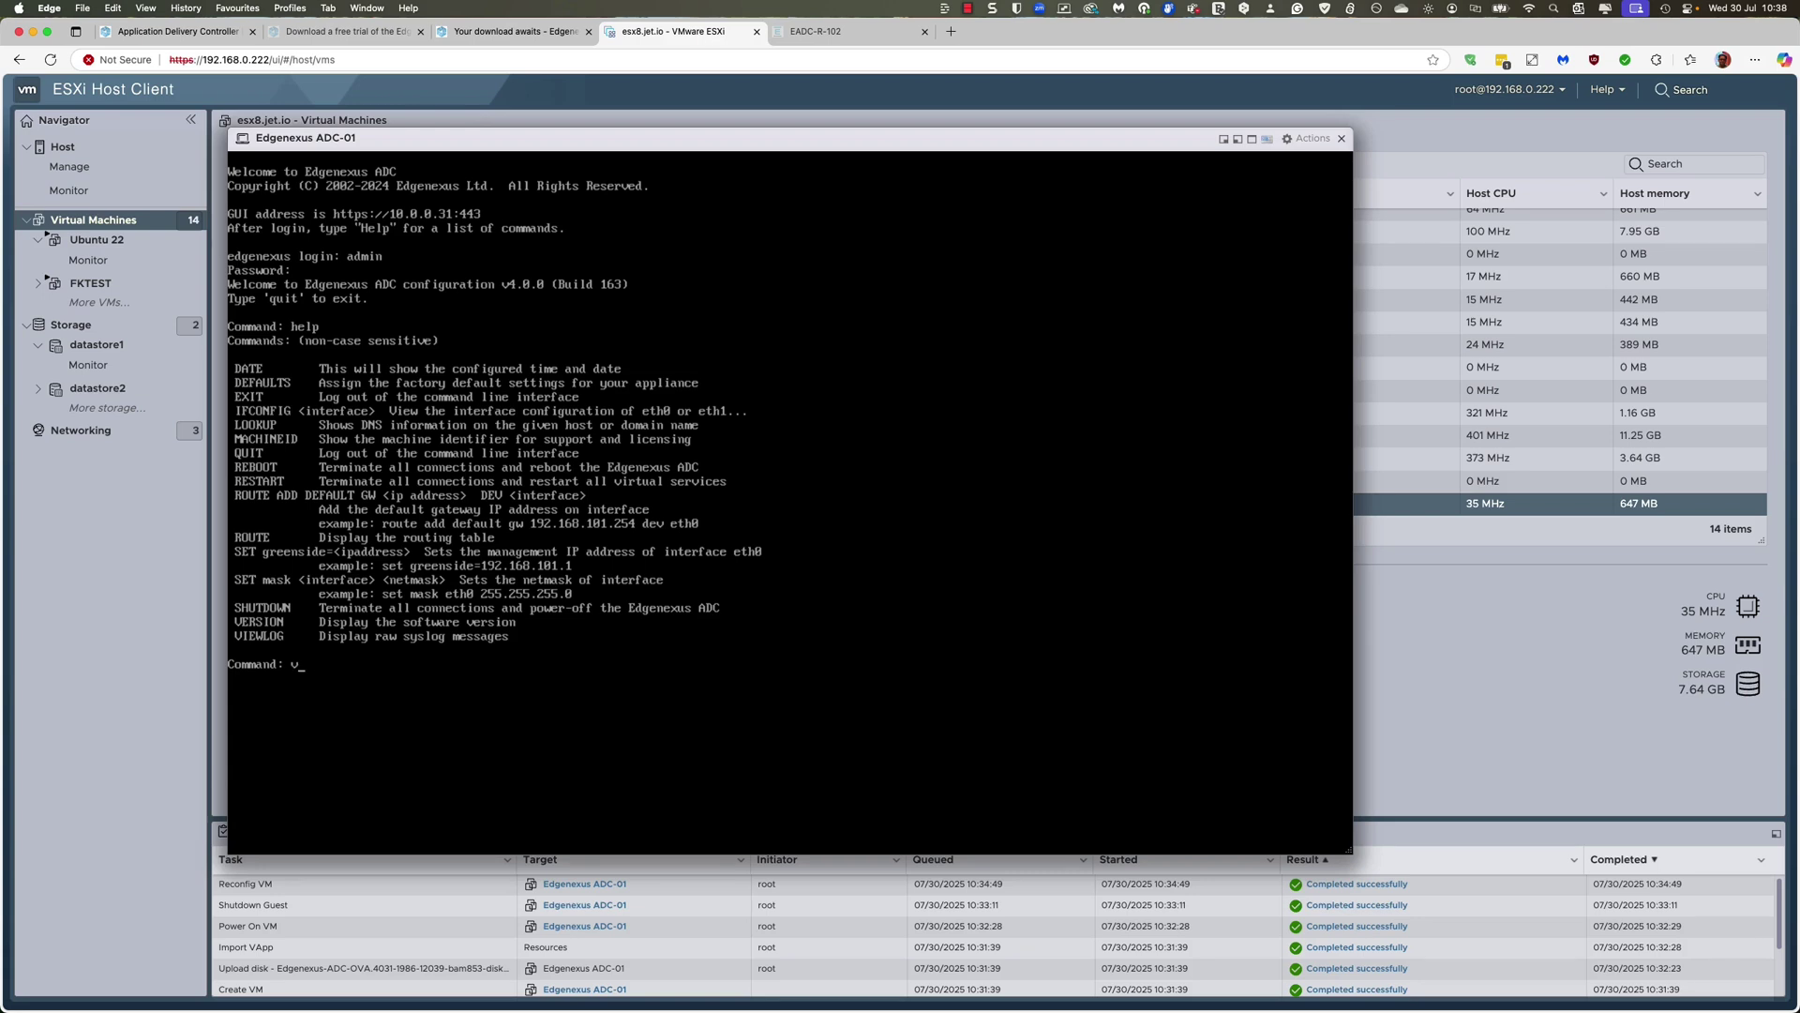
Step: Run version to confirm ADC 5.0.0.1986, then exit back to the login prompt
type("ersion")
key("Return")
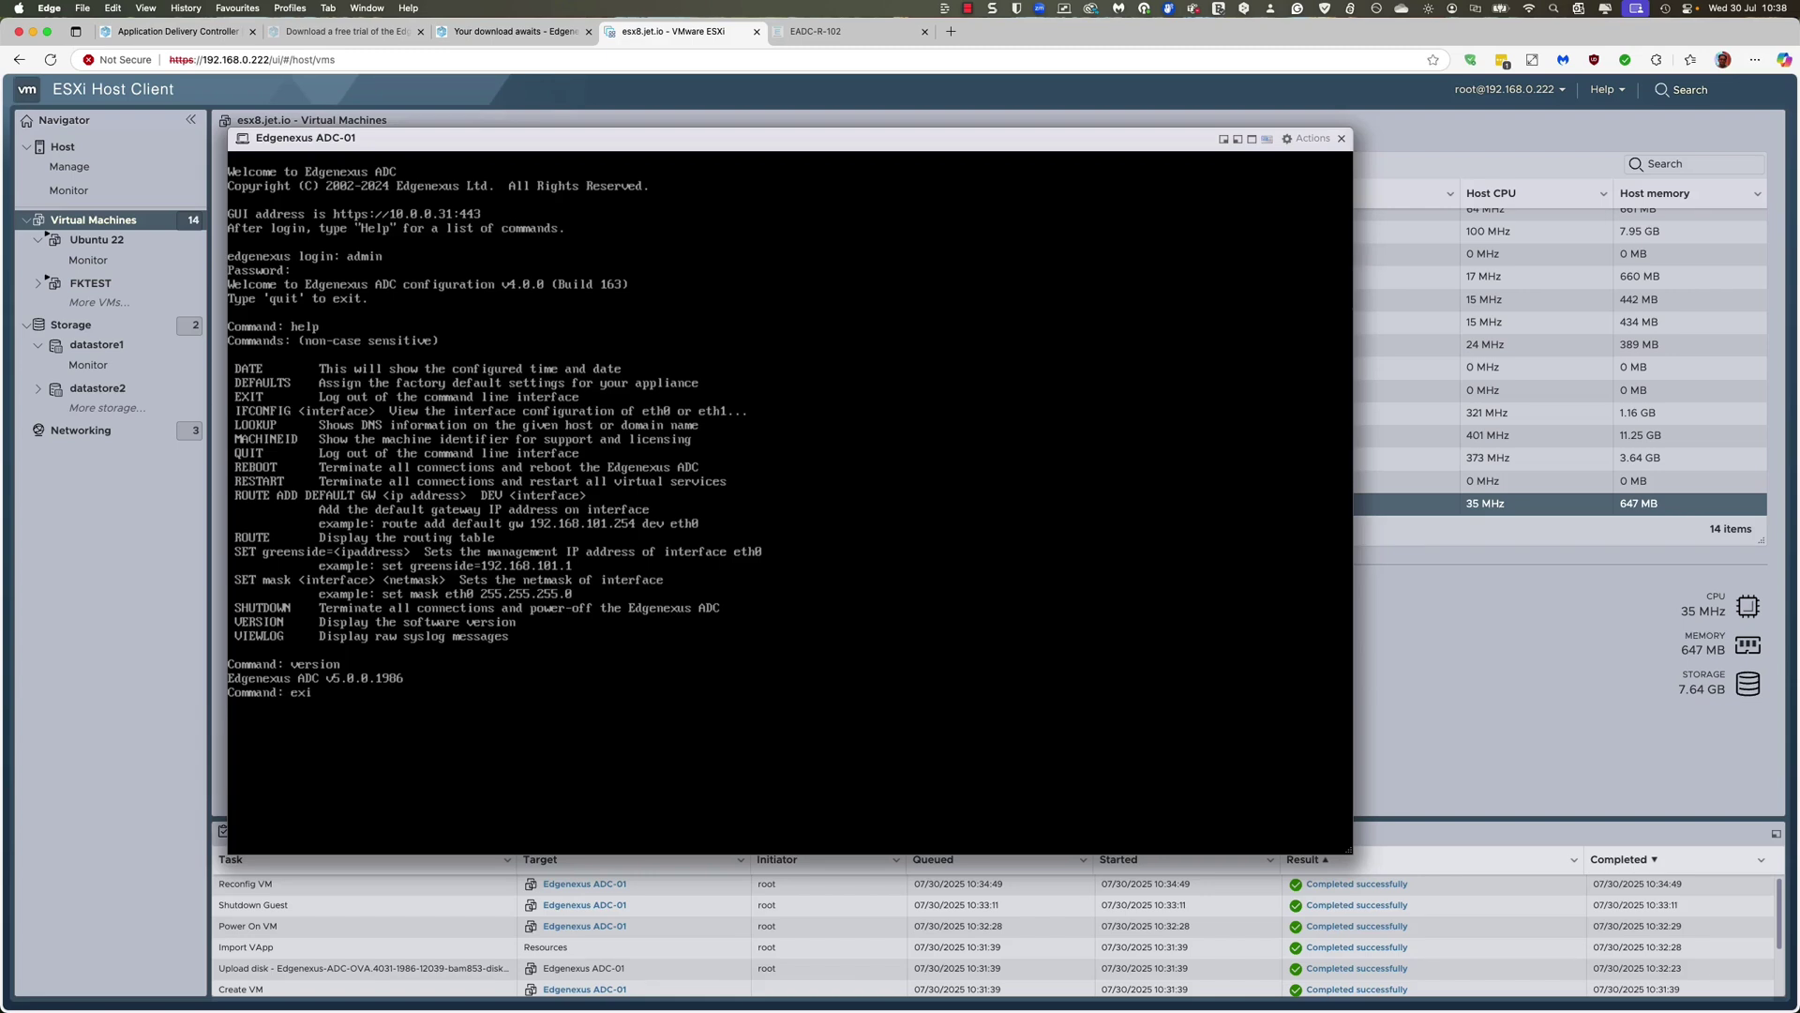
type("t")
key("Return")
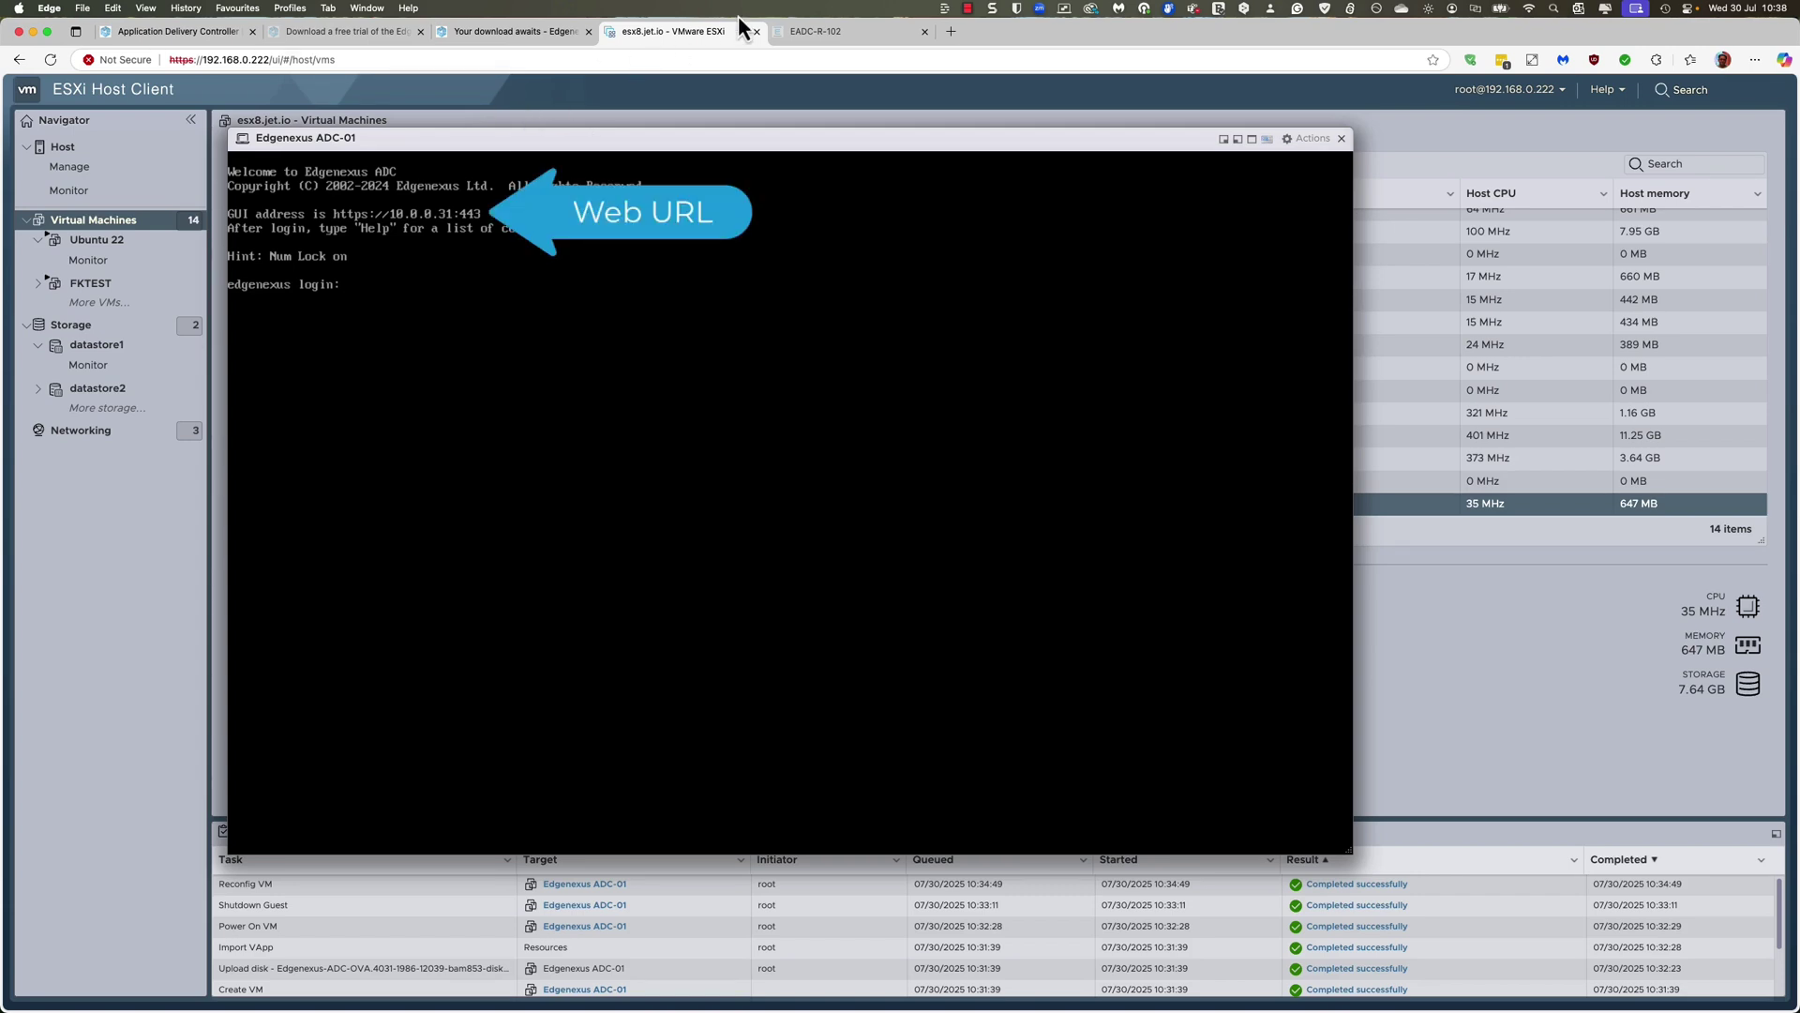
left_click(863, 32)
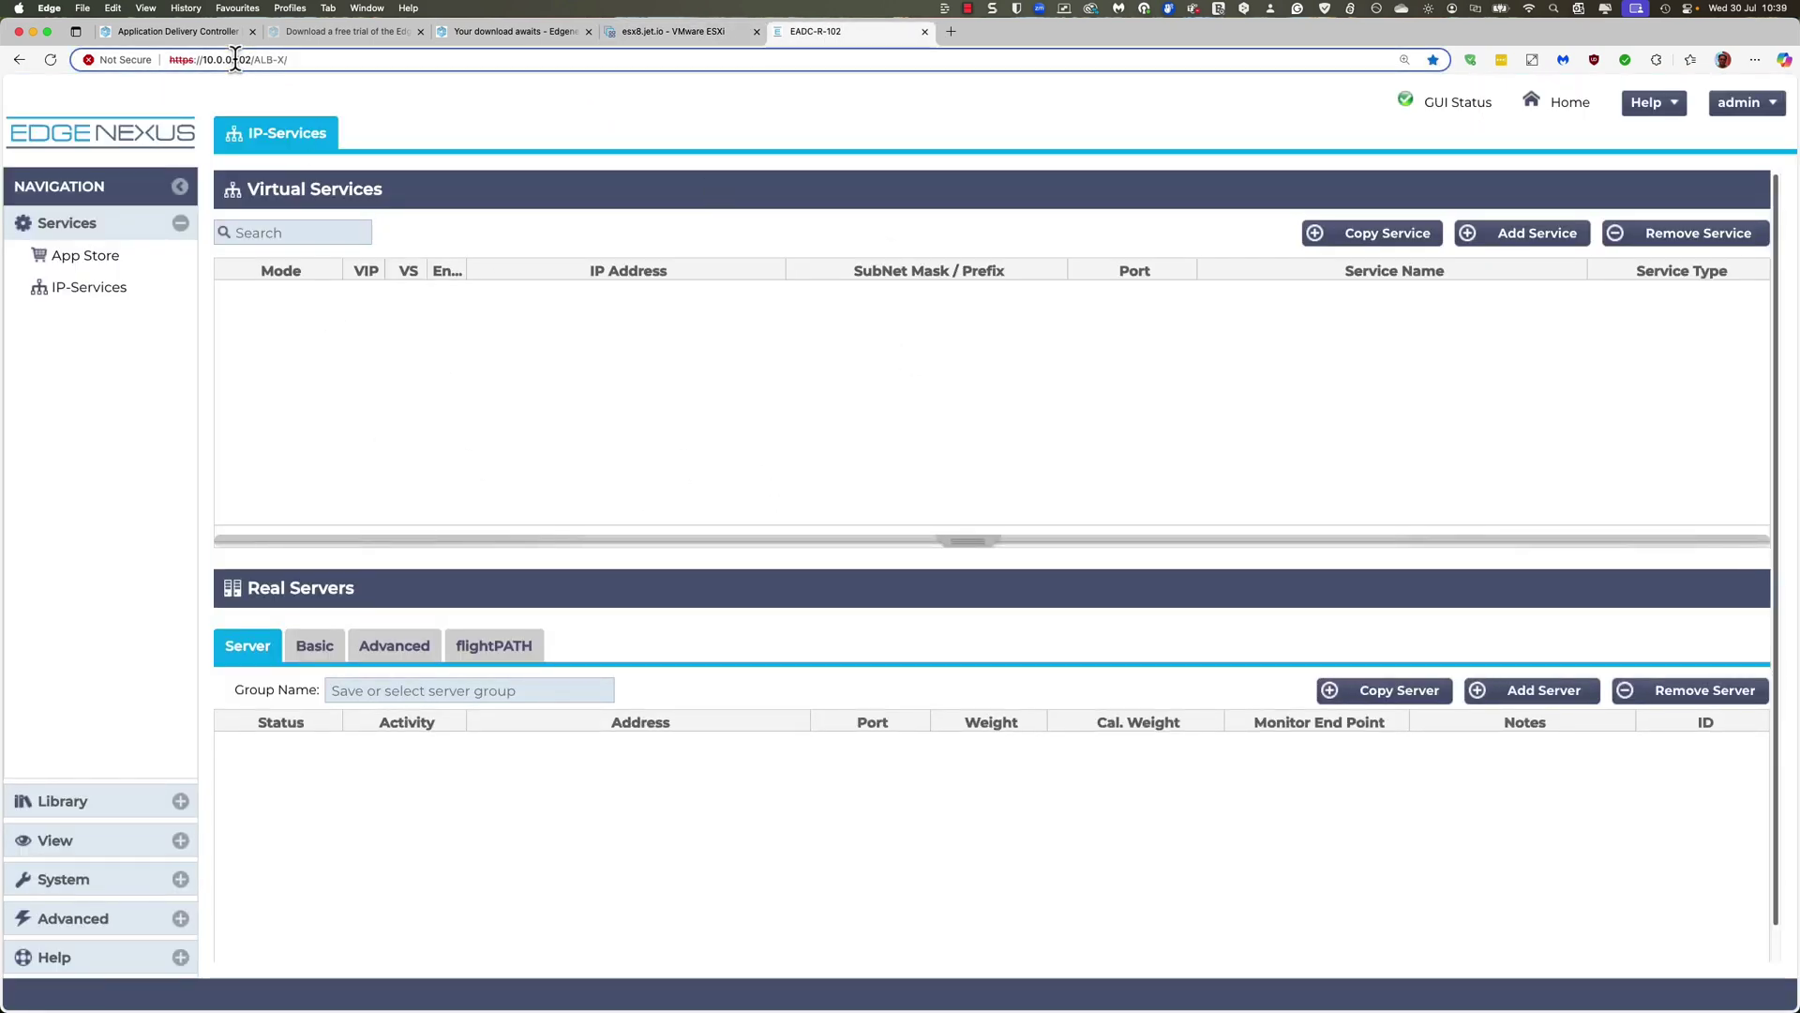
left_click_drag(234, 59, 430, 66)
type("31")
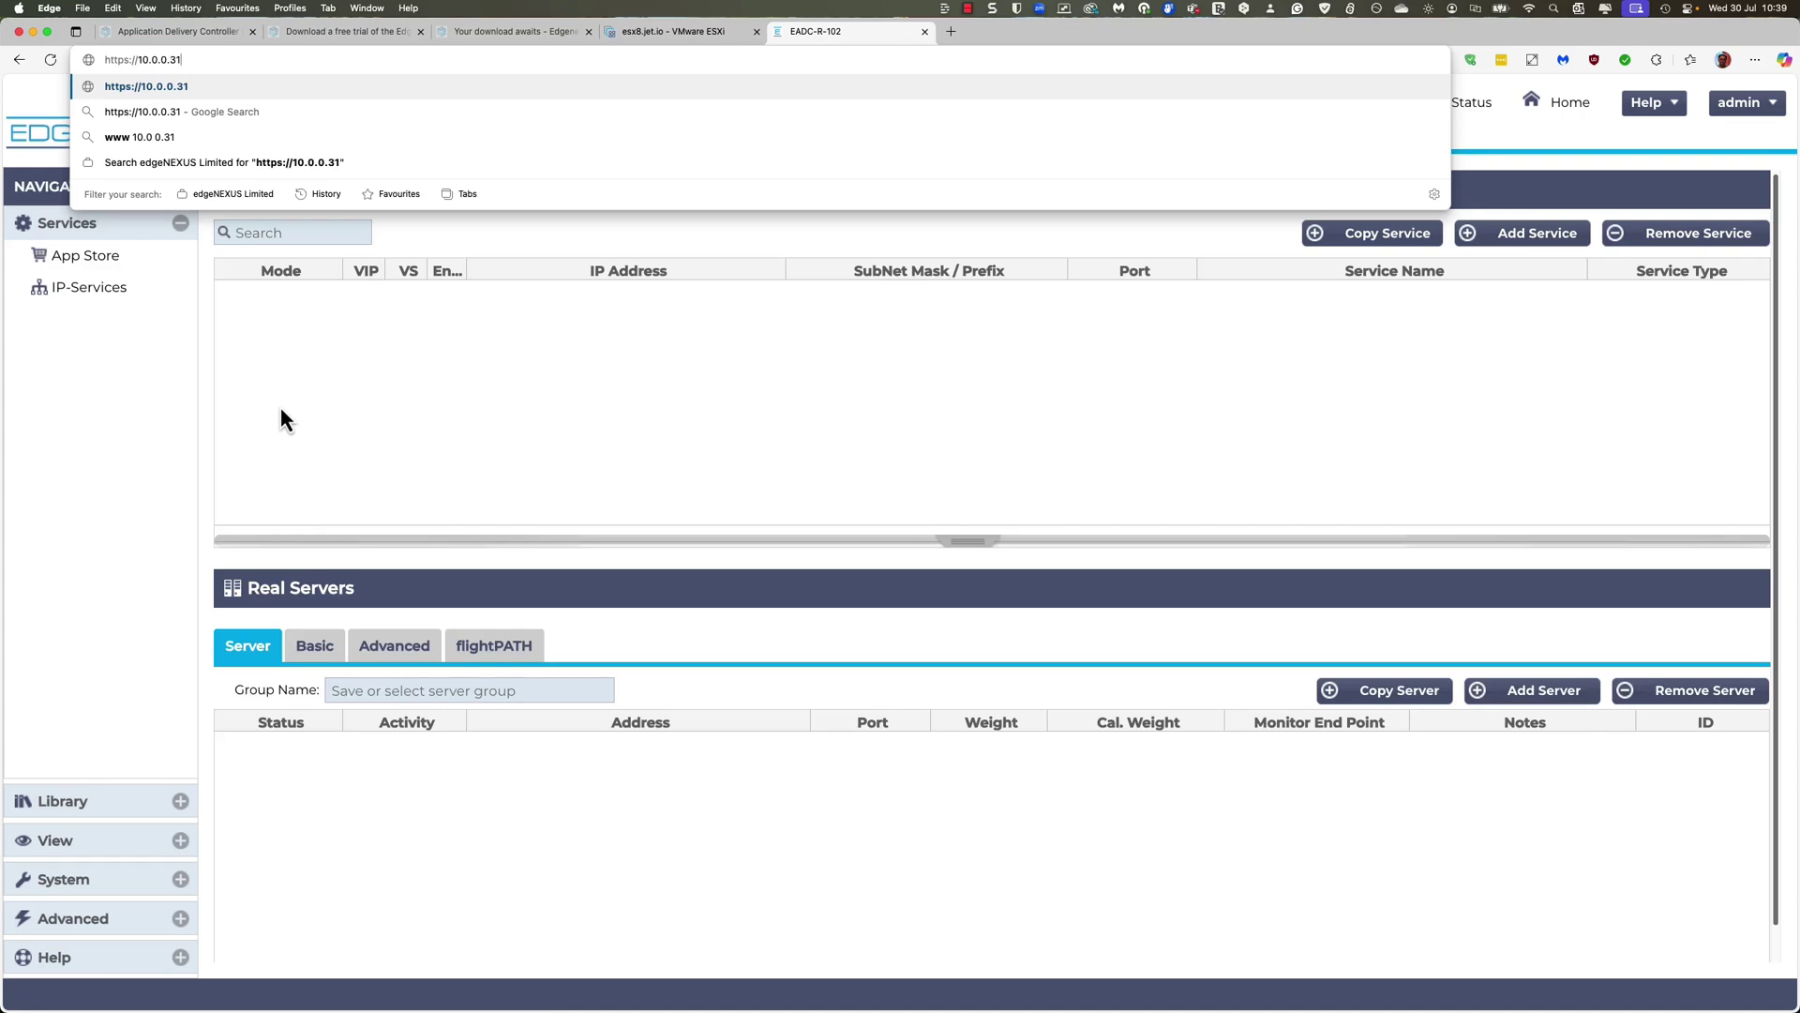
key("Return")
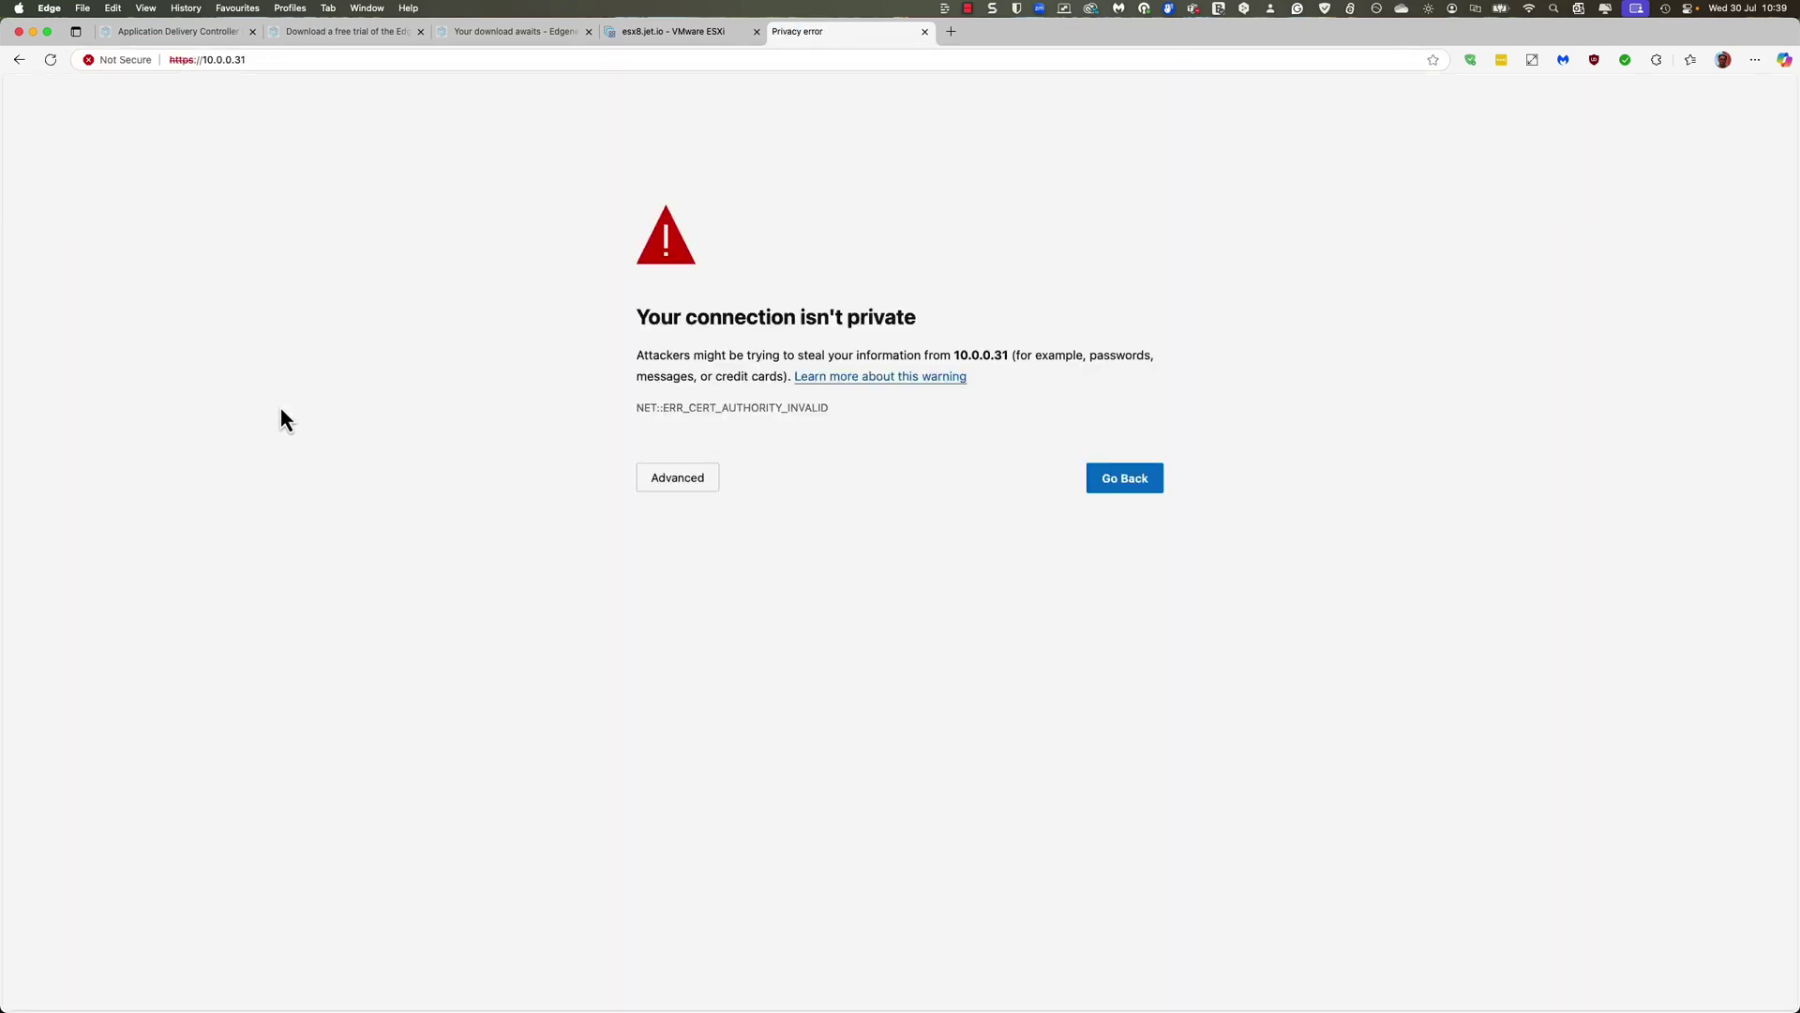
left_click(678, 492)
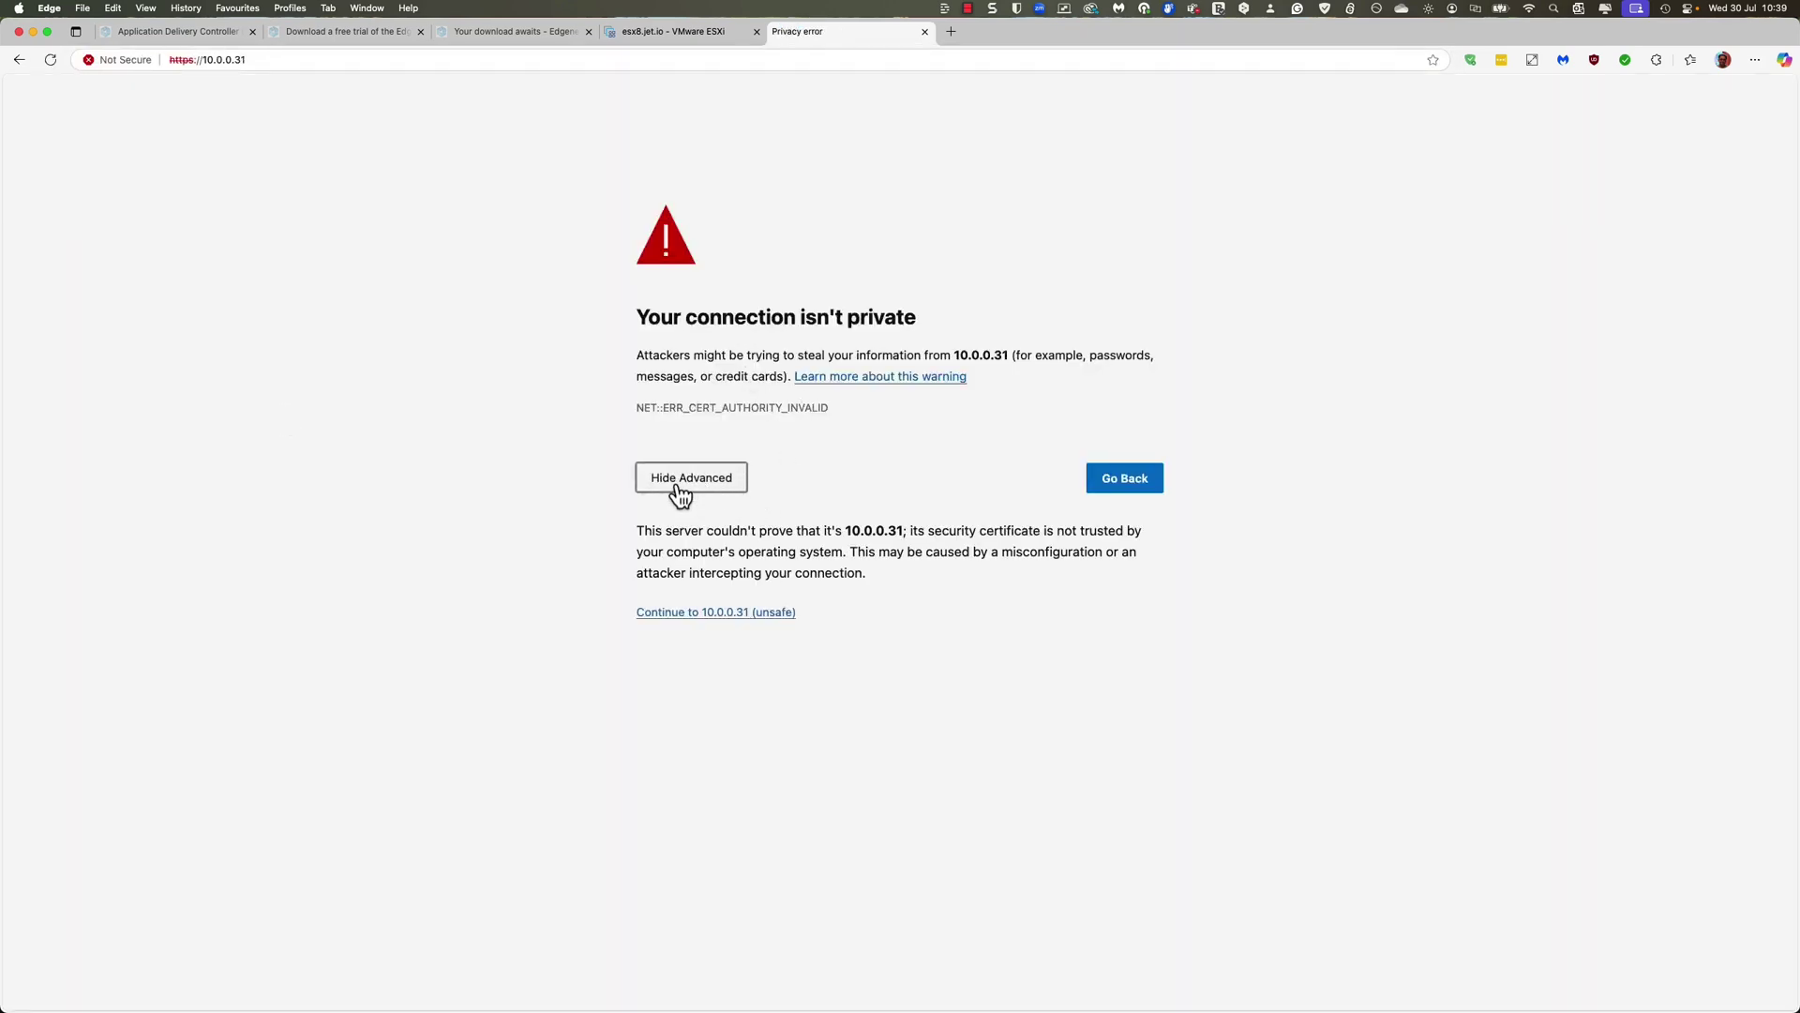
left_click(747, 614)
Step: Sign in with the administrator account, decline saving the password, and open System > Network
type("admin")
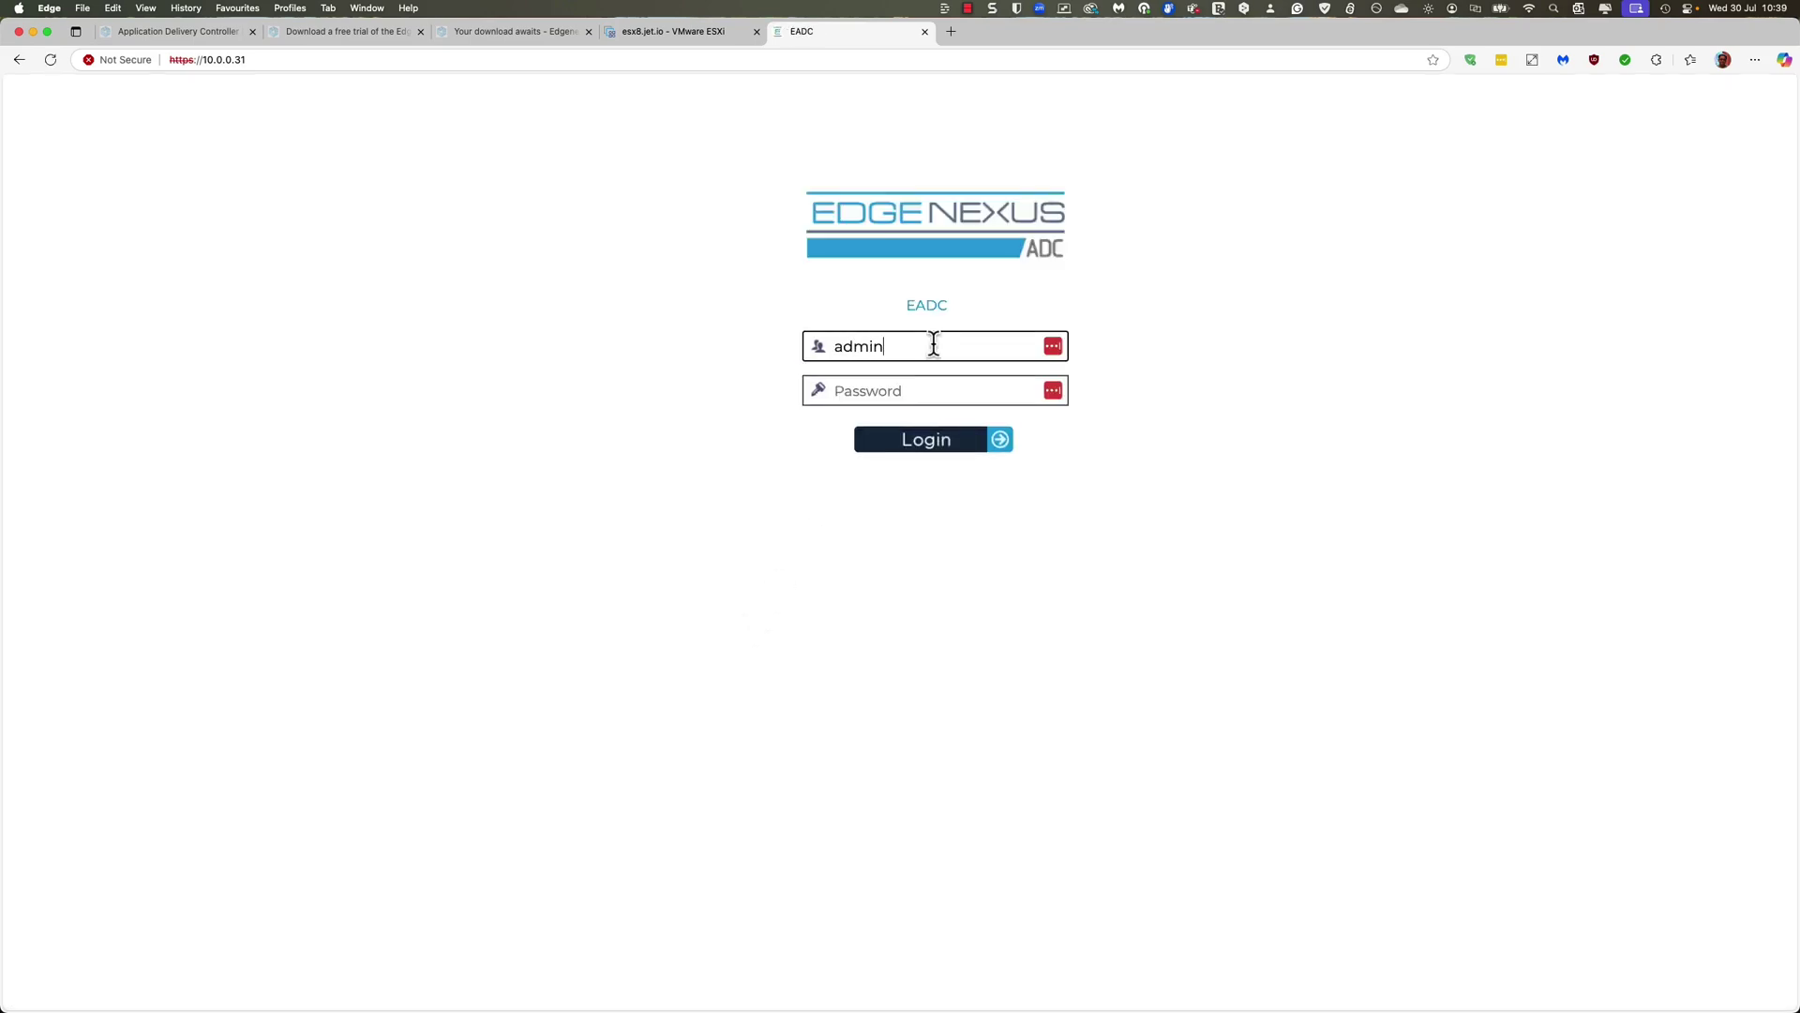
key("Tab")
type("jetnex")
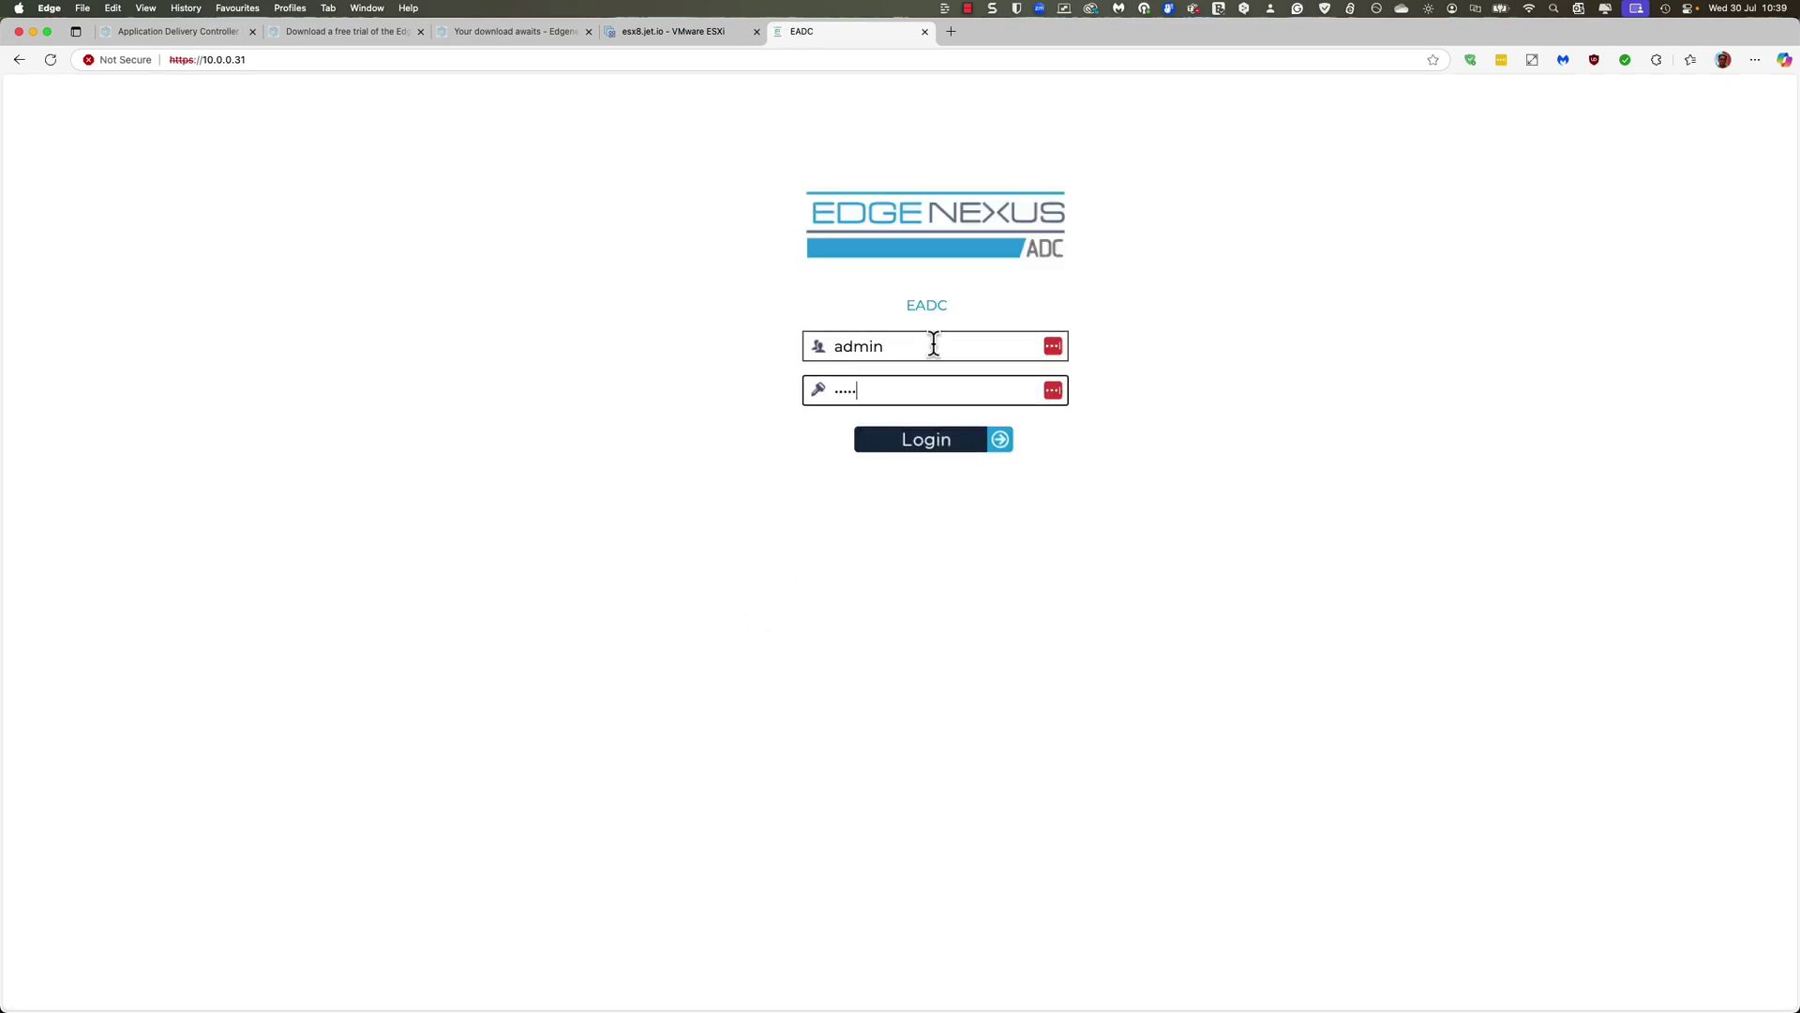
key("Return")
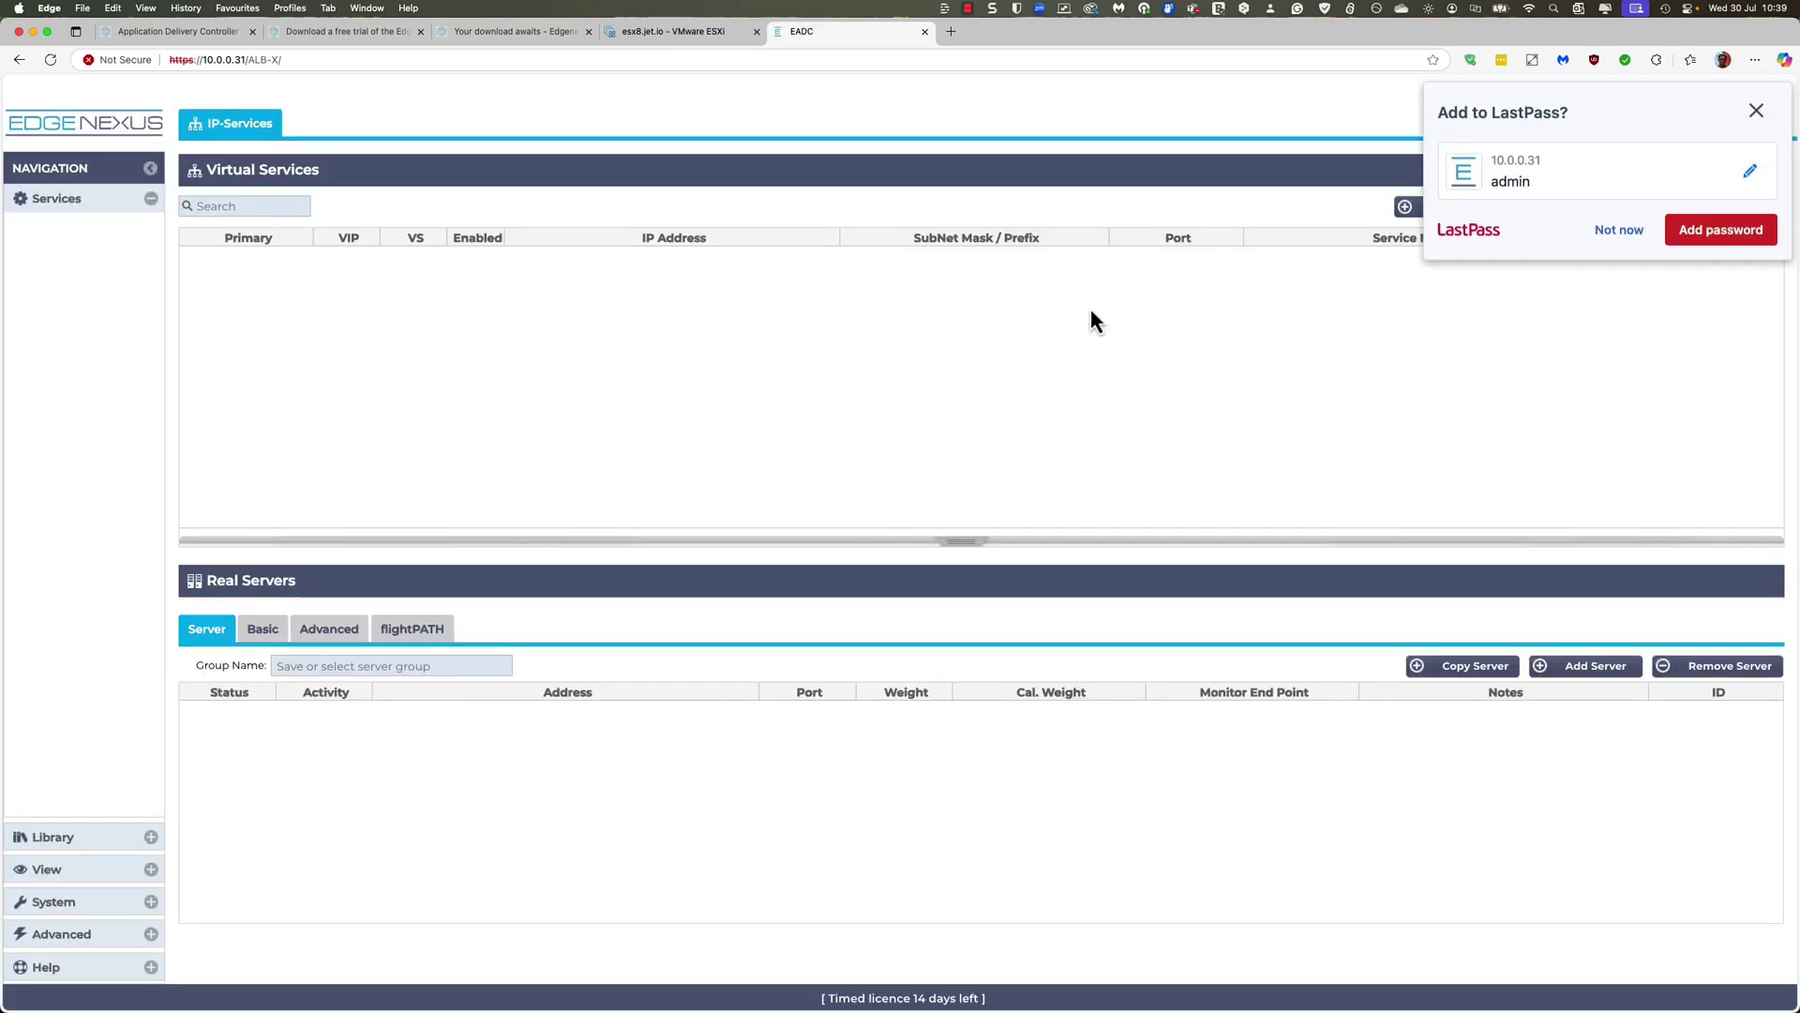
left_click(1614, 232)
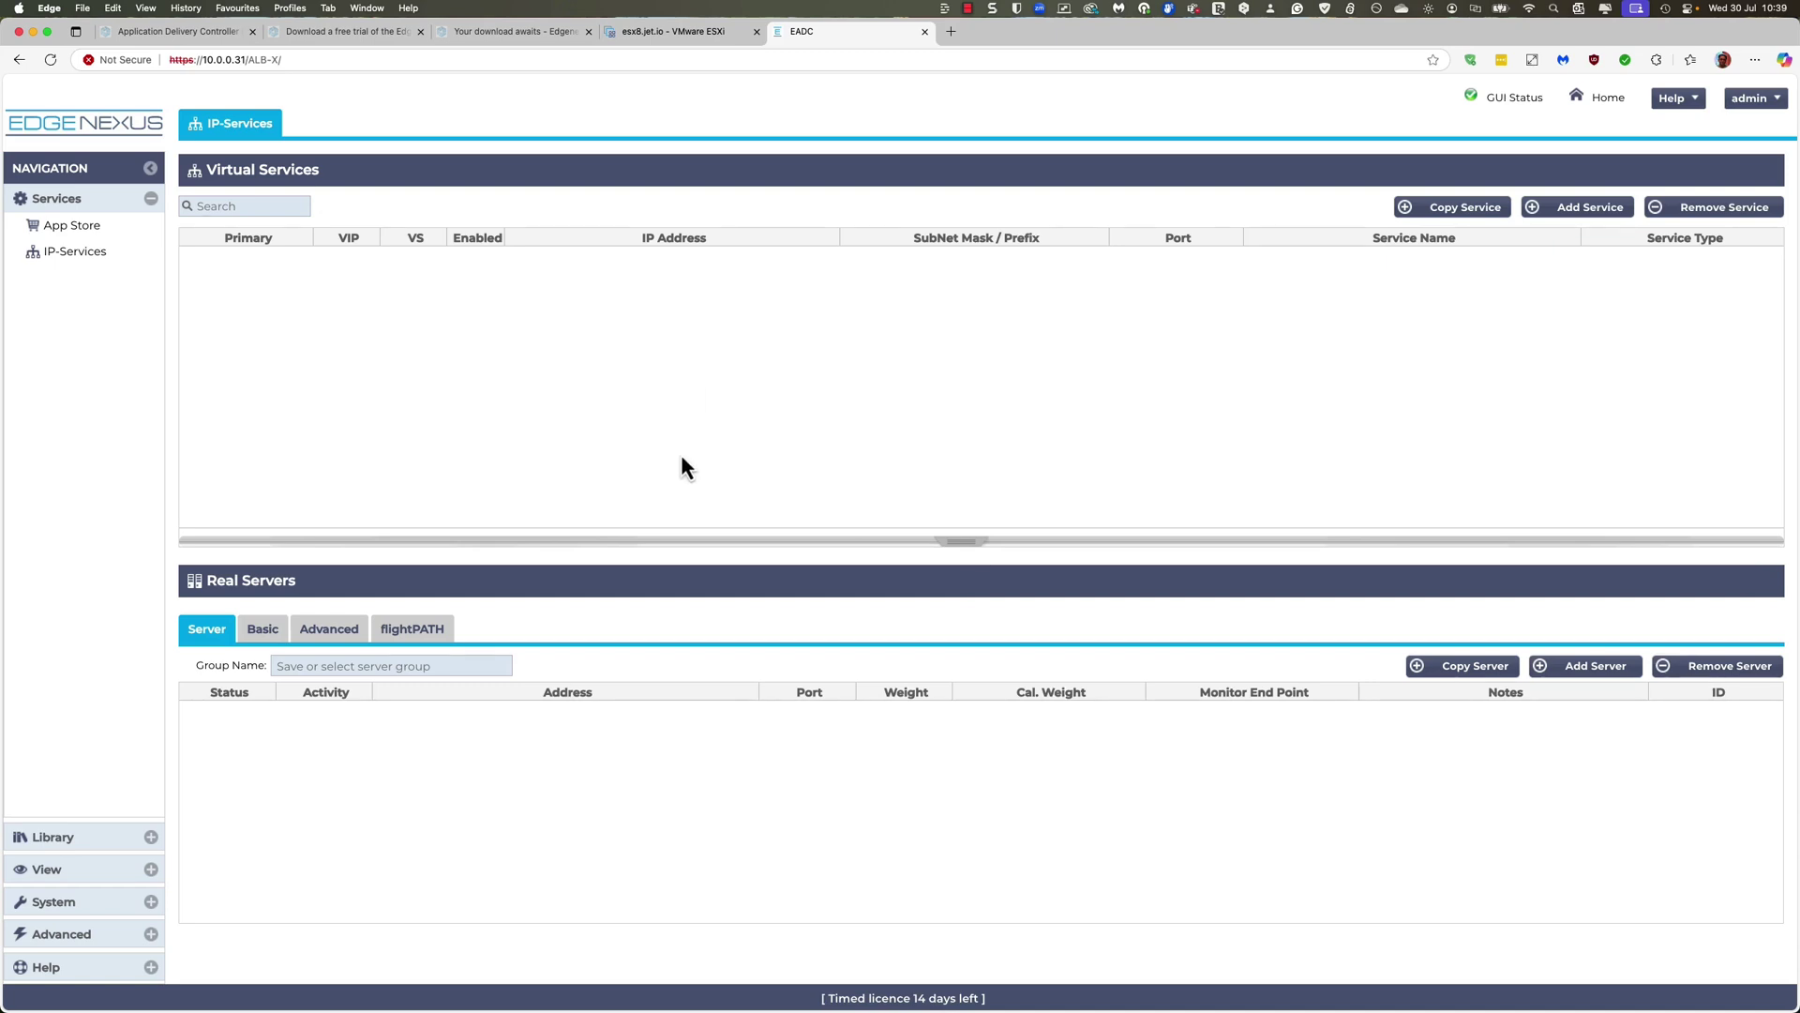
left_click(62, 903)
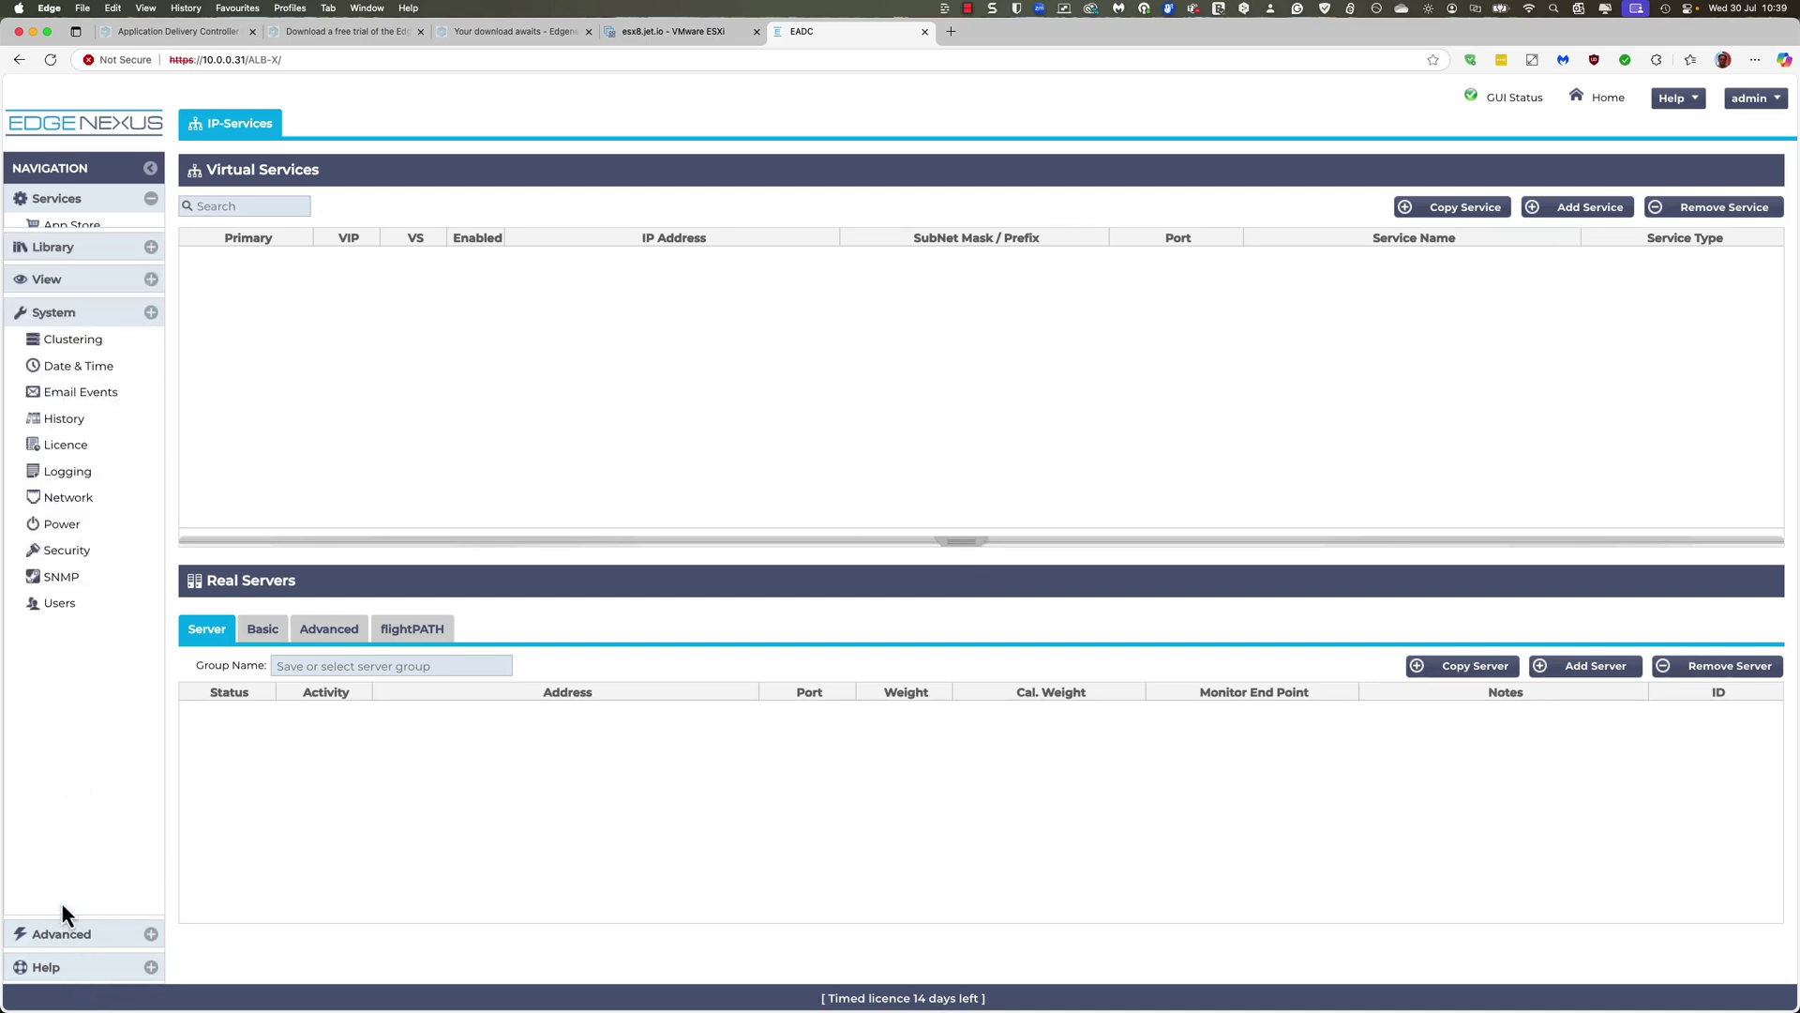
left_click(90, 486)
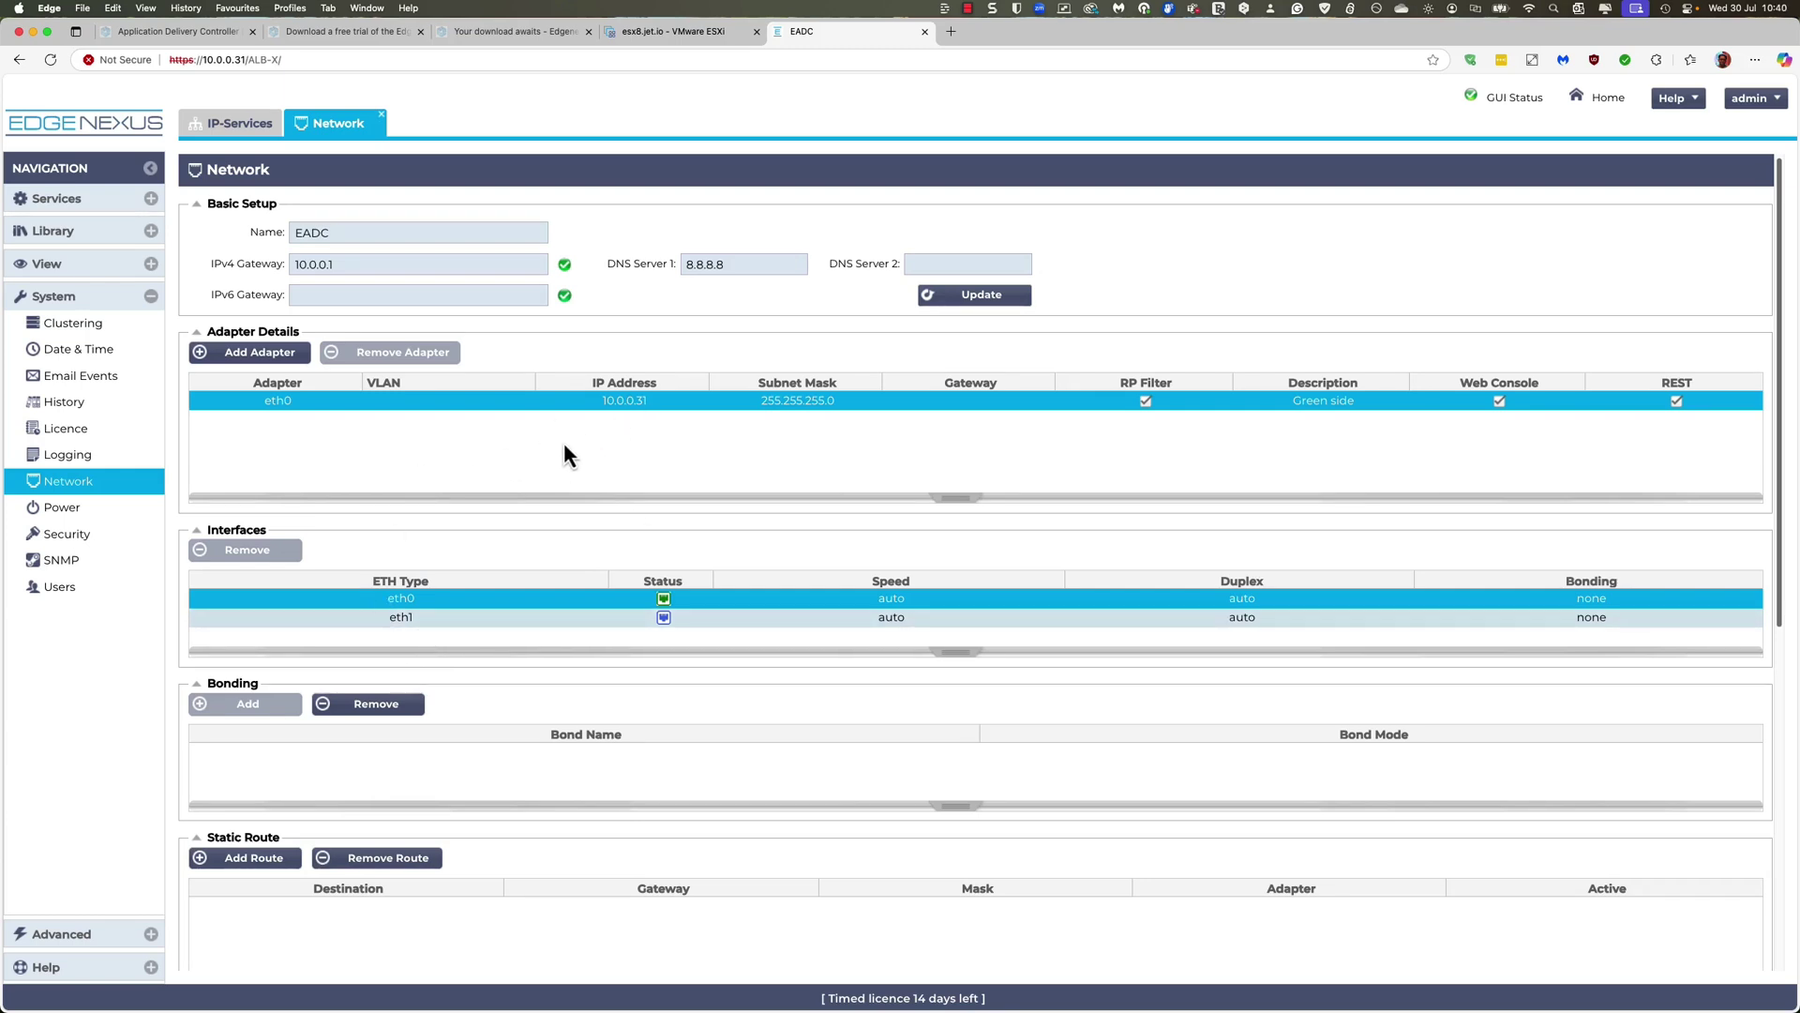
left_click(283, 357)
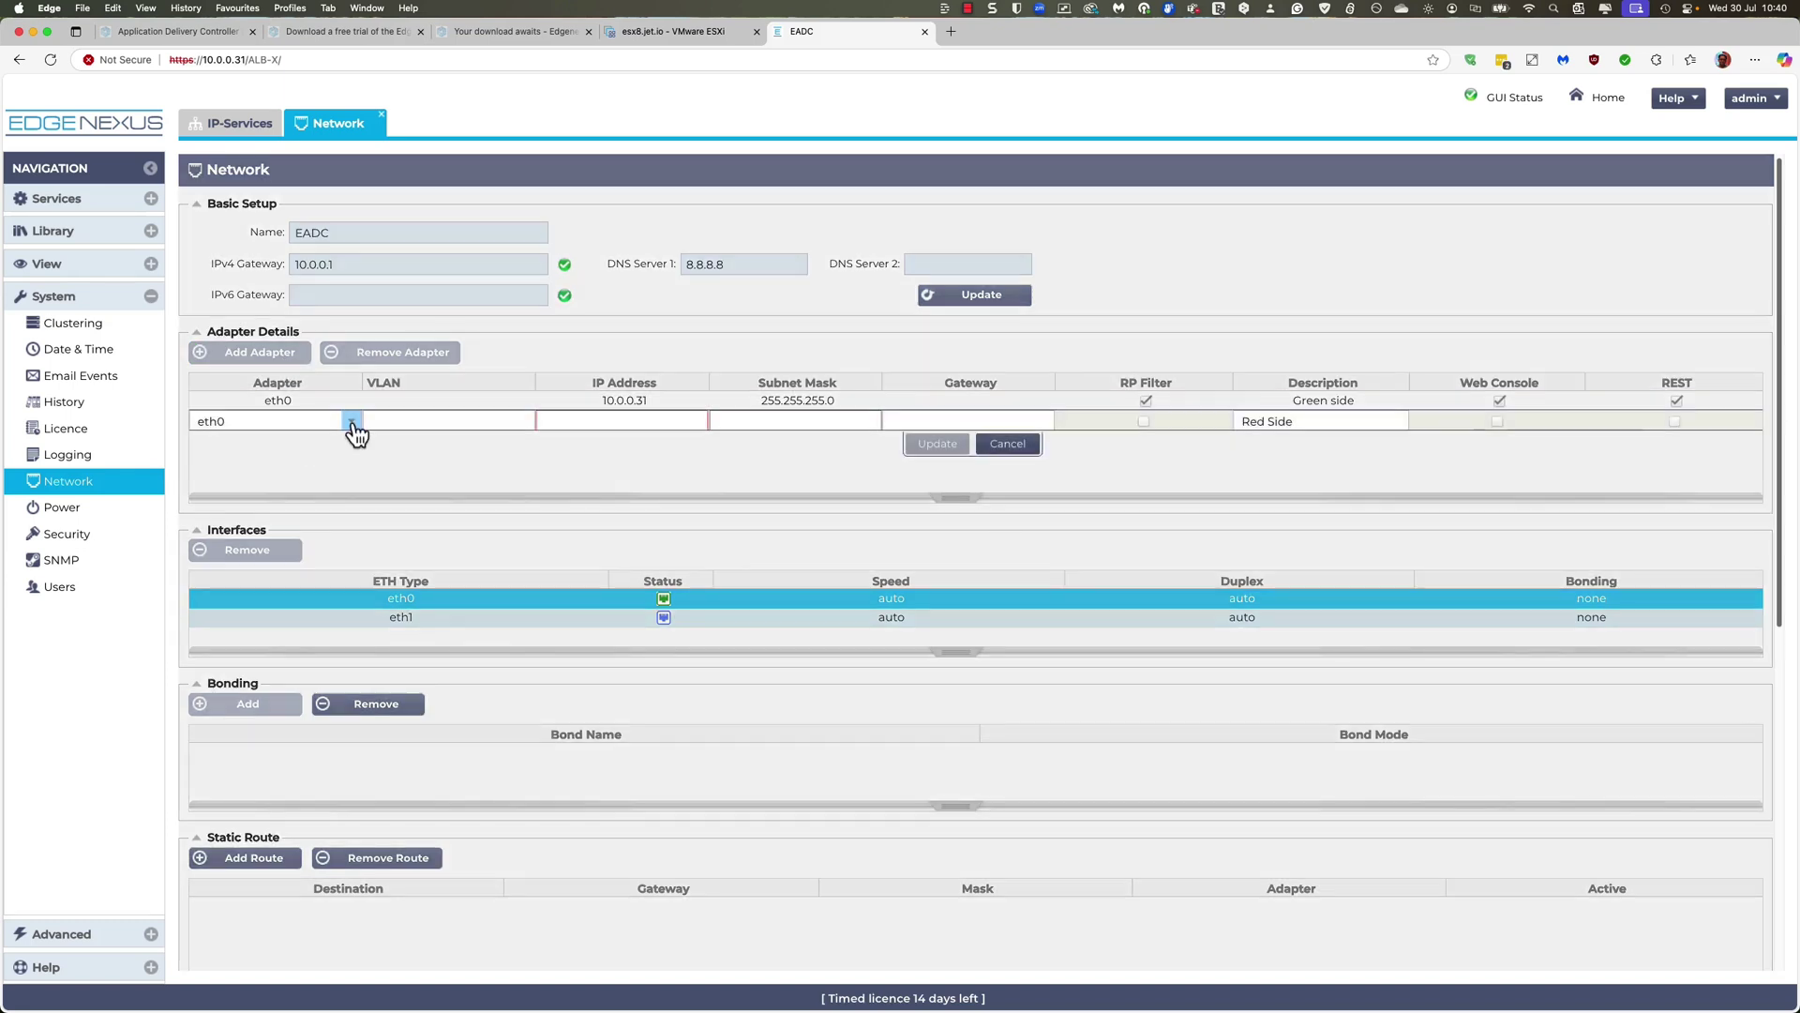
left_click(352, 421)
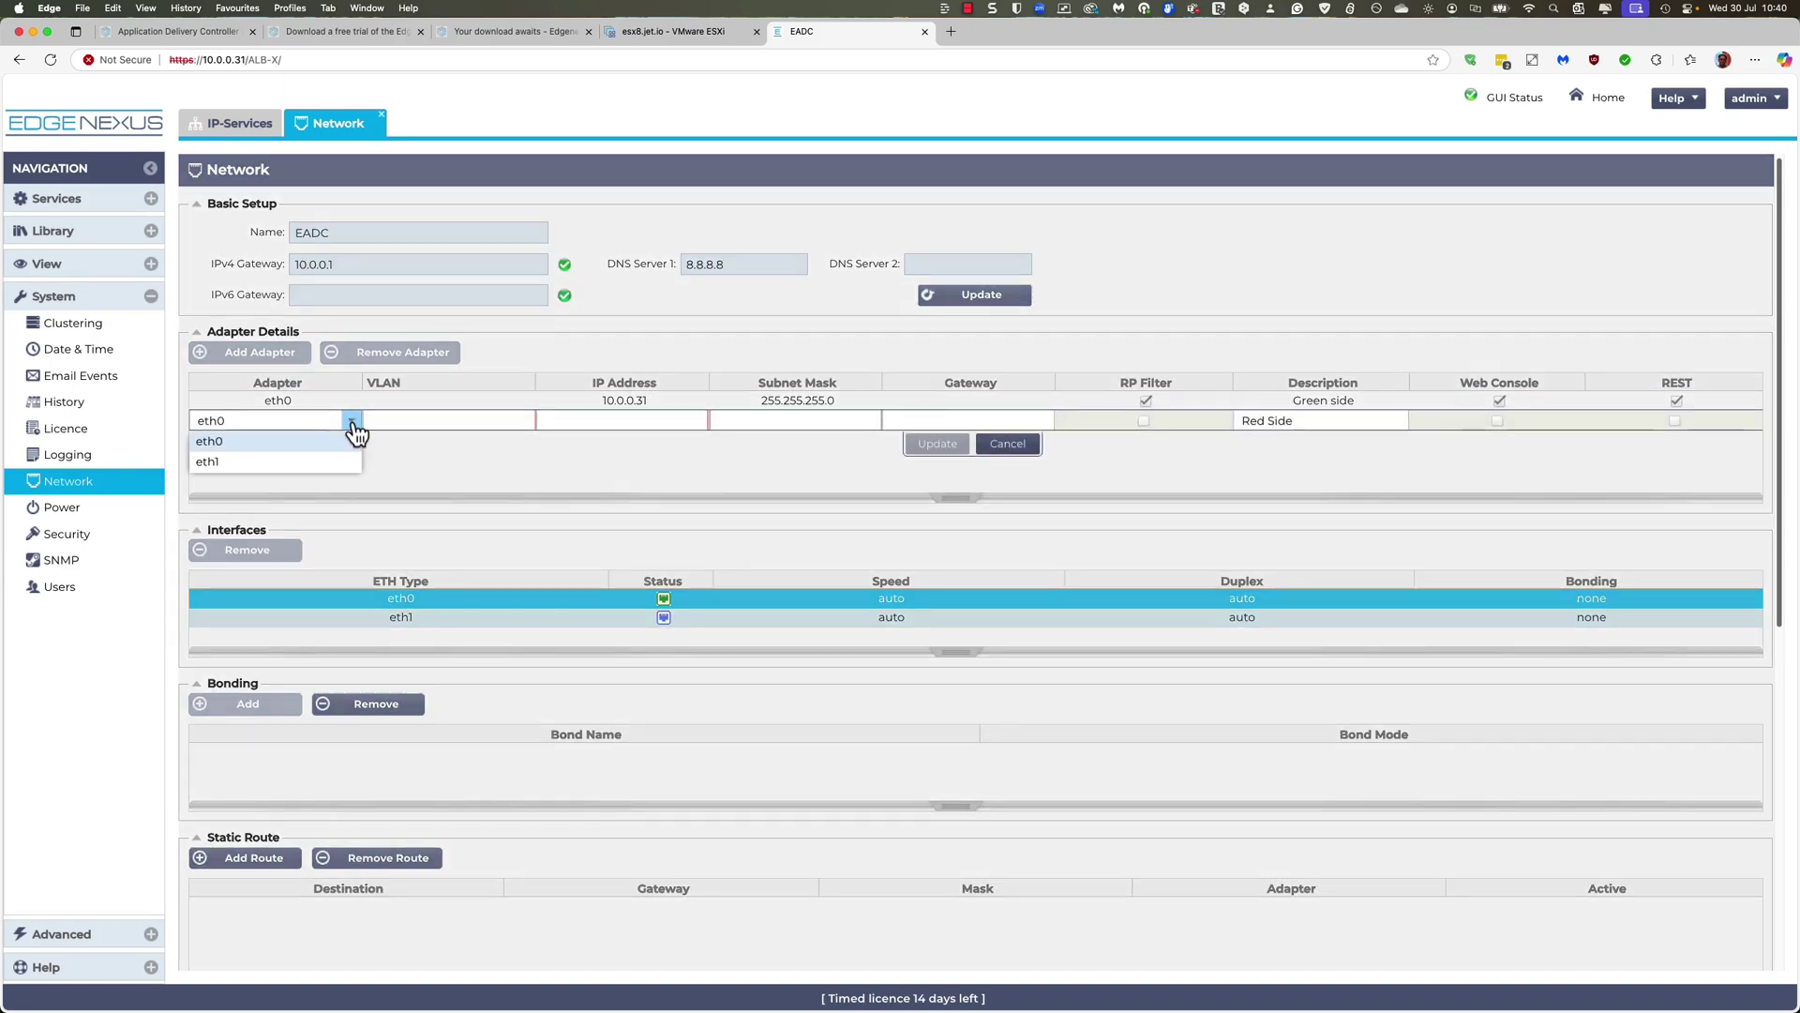
left_click(277, 466)
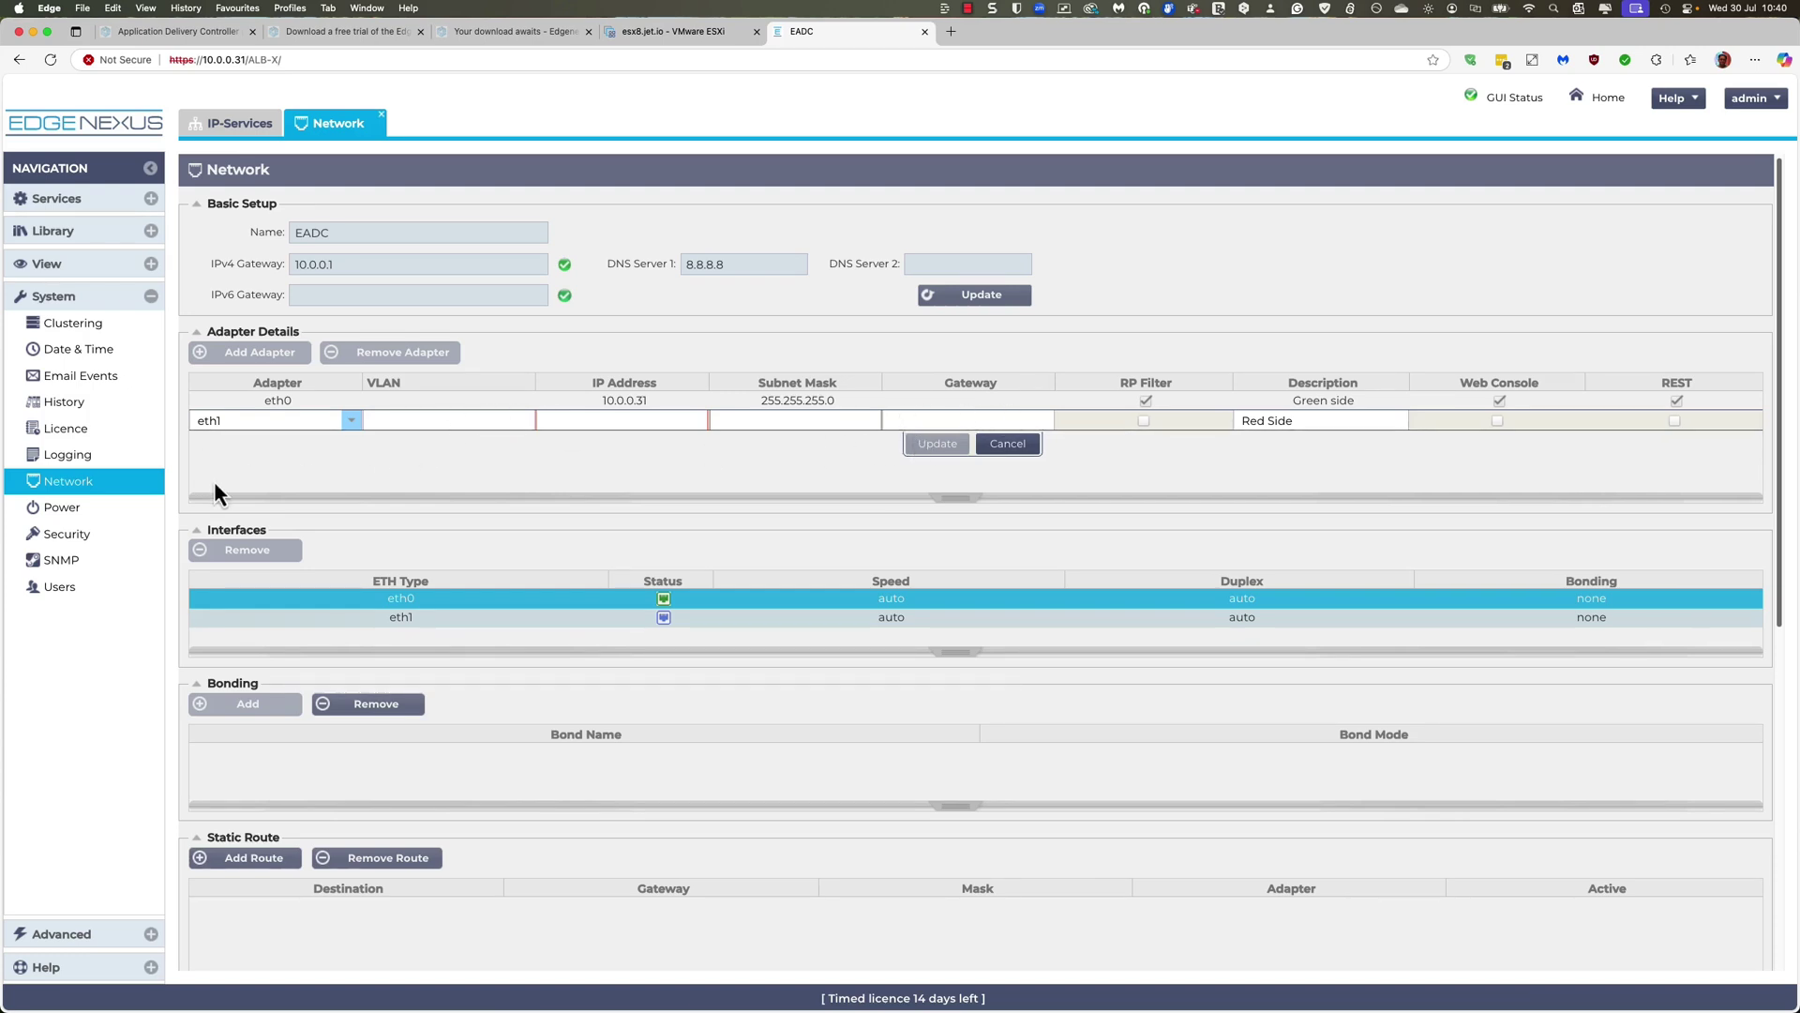
left_click(1018, 448)
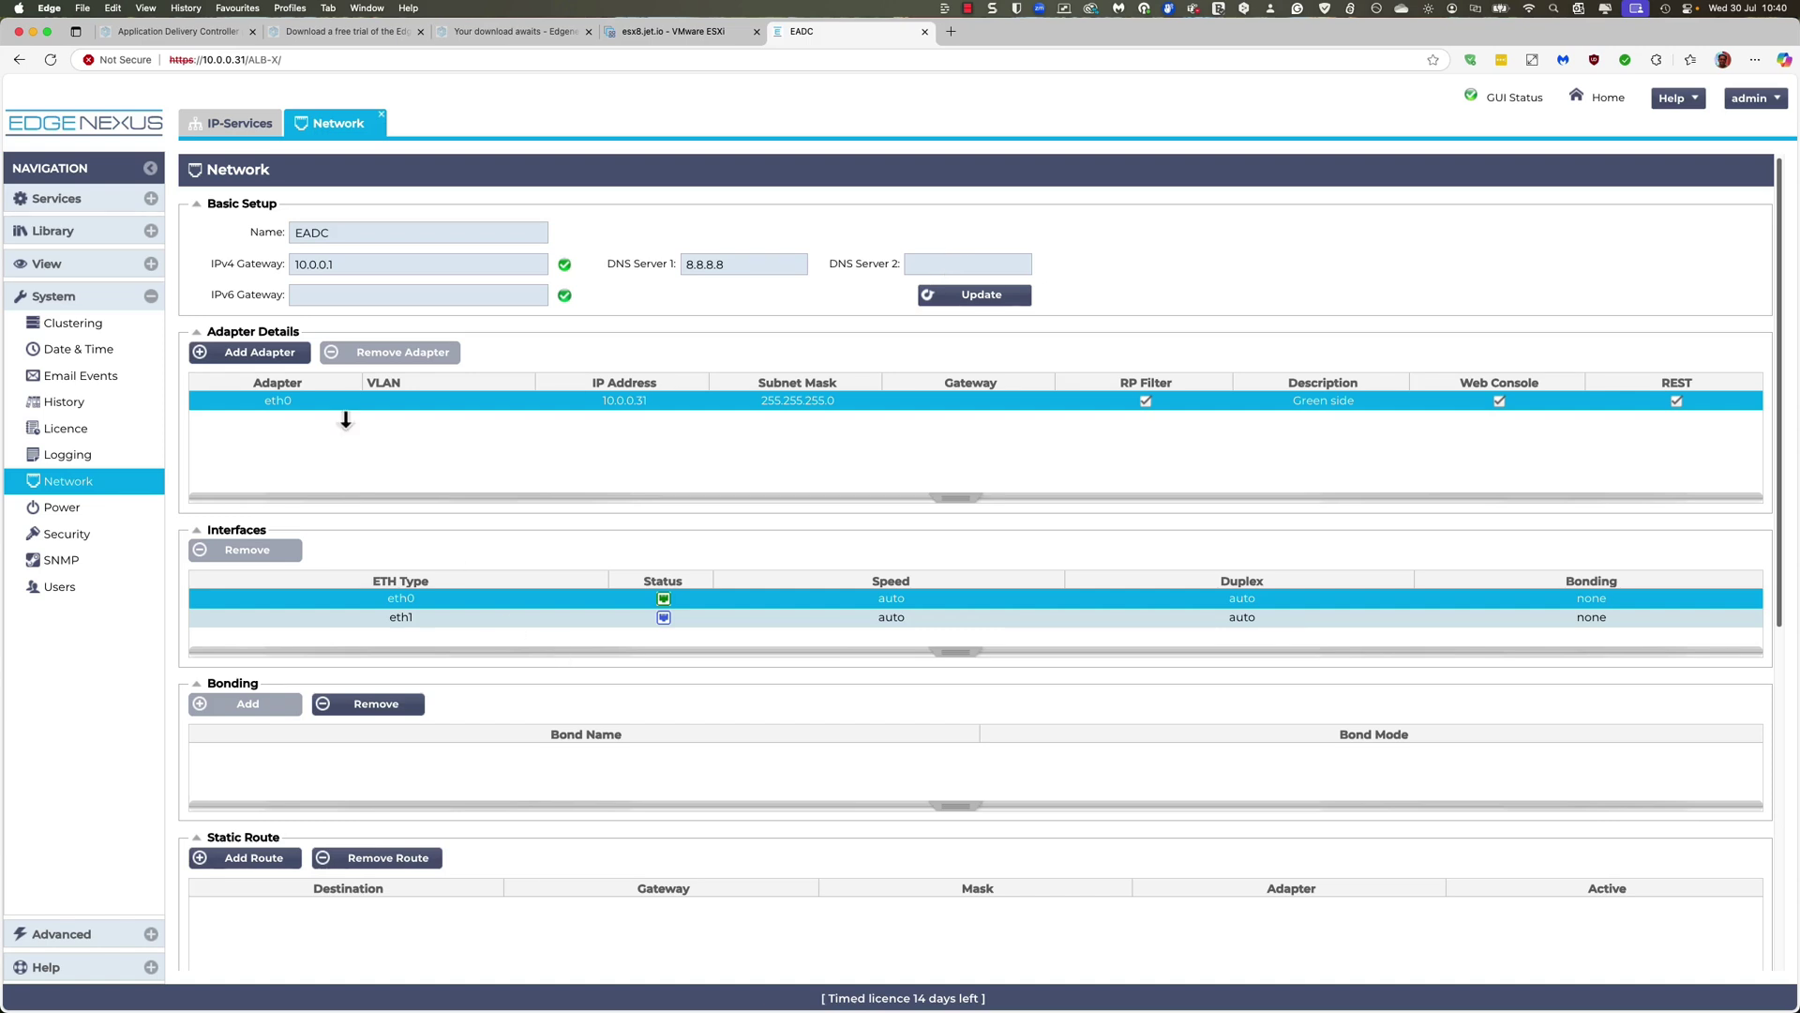
Step: Return to Services > IP-Services with its empty Virtual Services and Real Servers lists
left_click(73, 209)
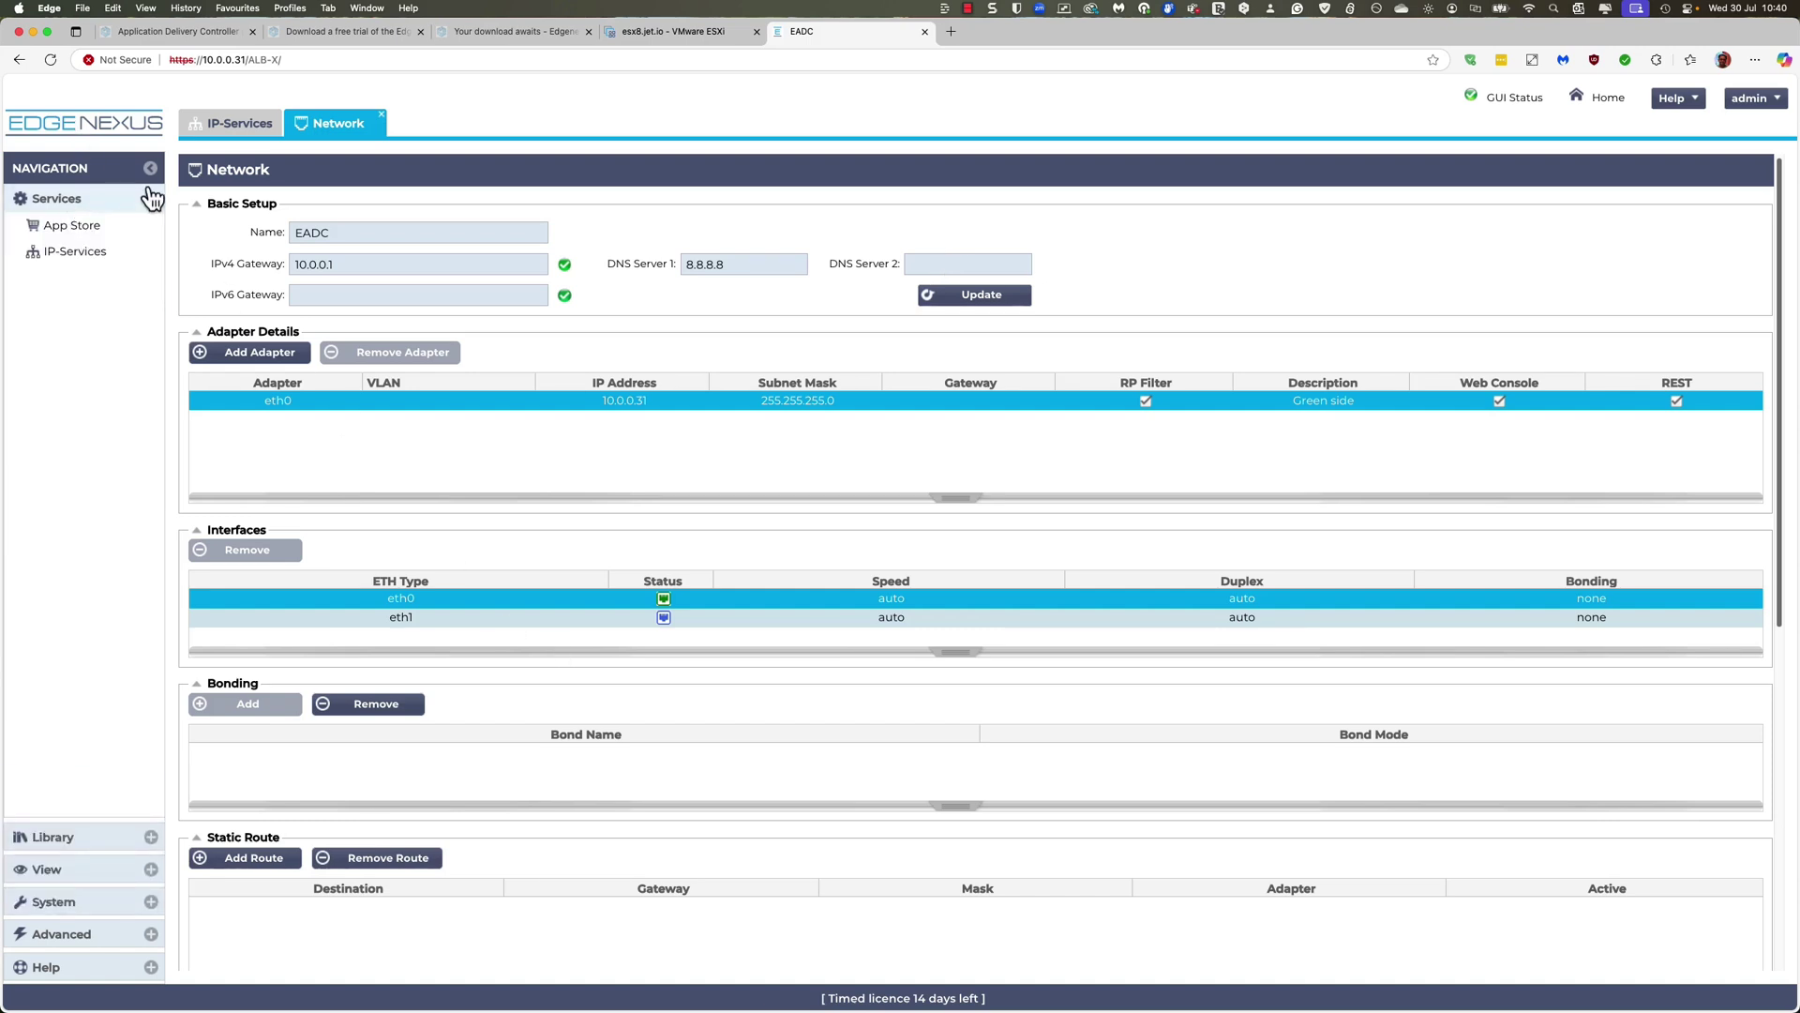
left_click(212, 124)
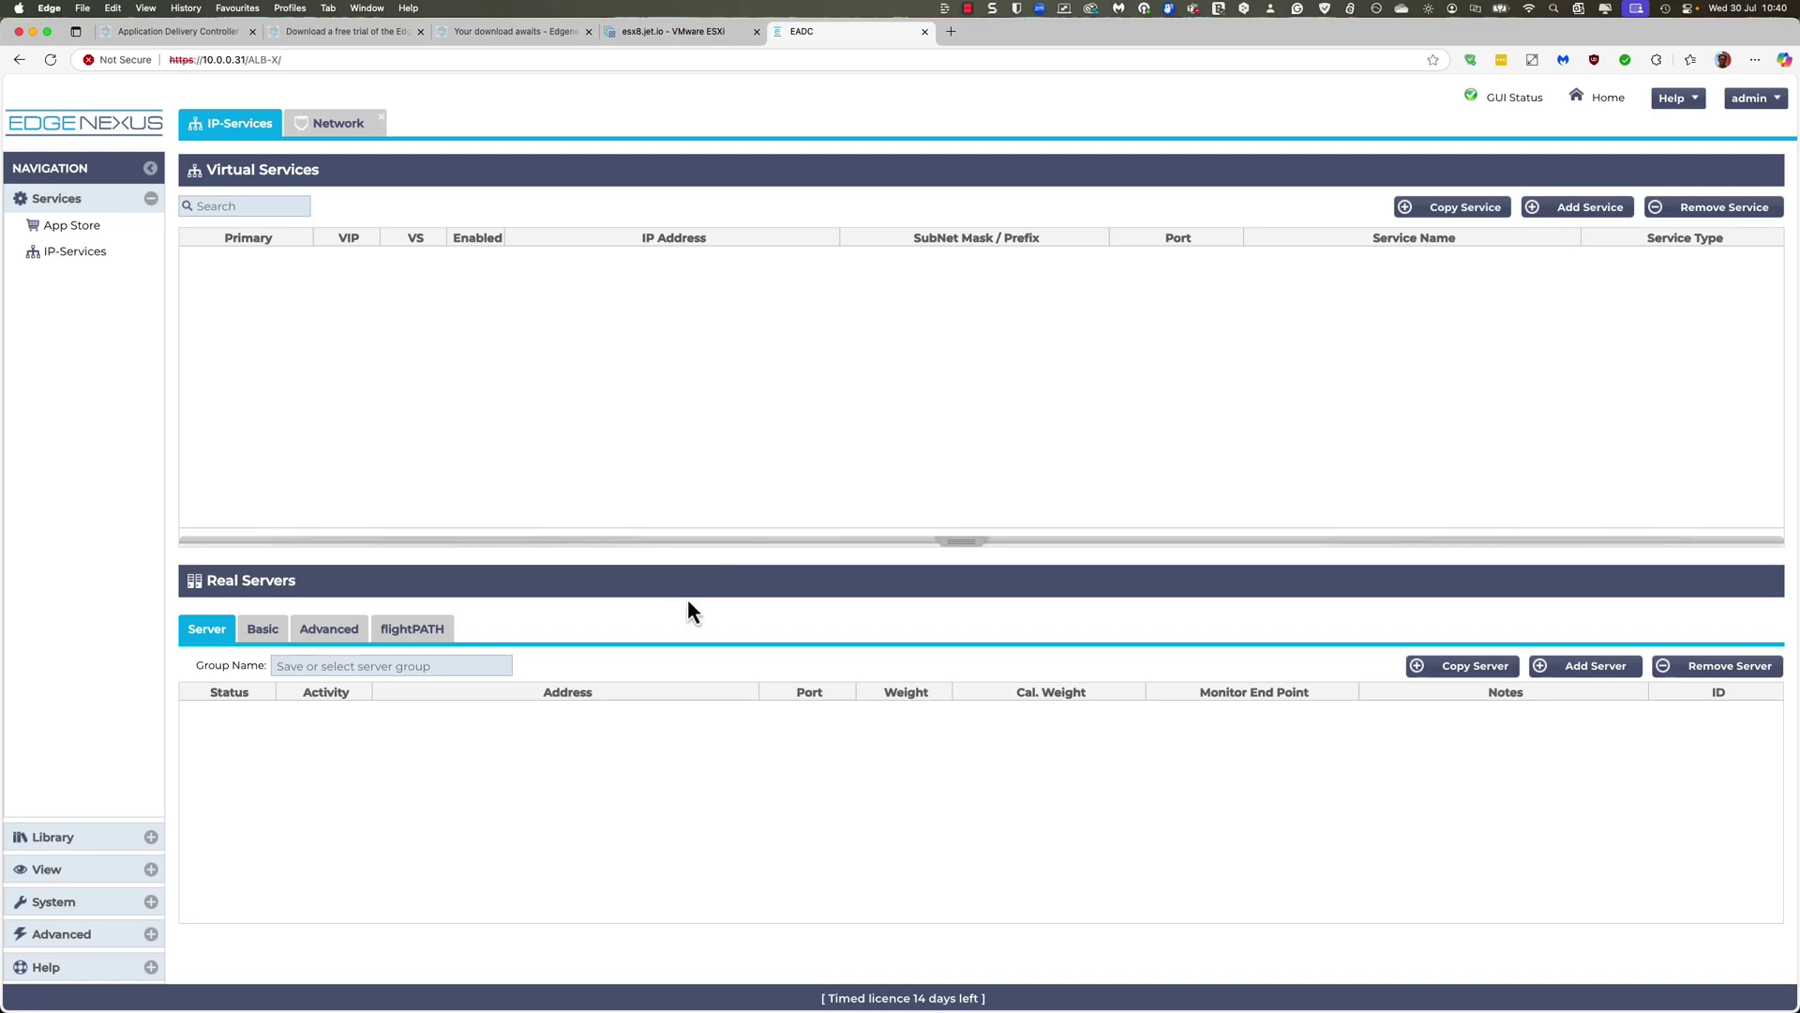